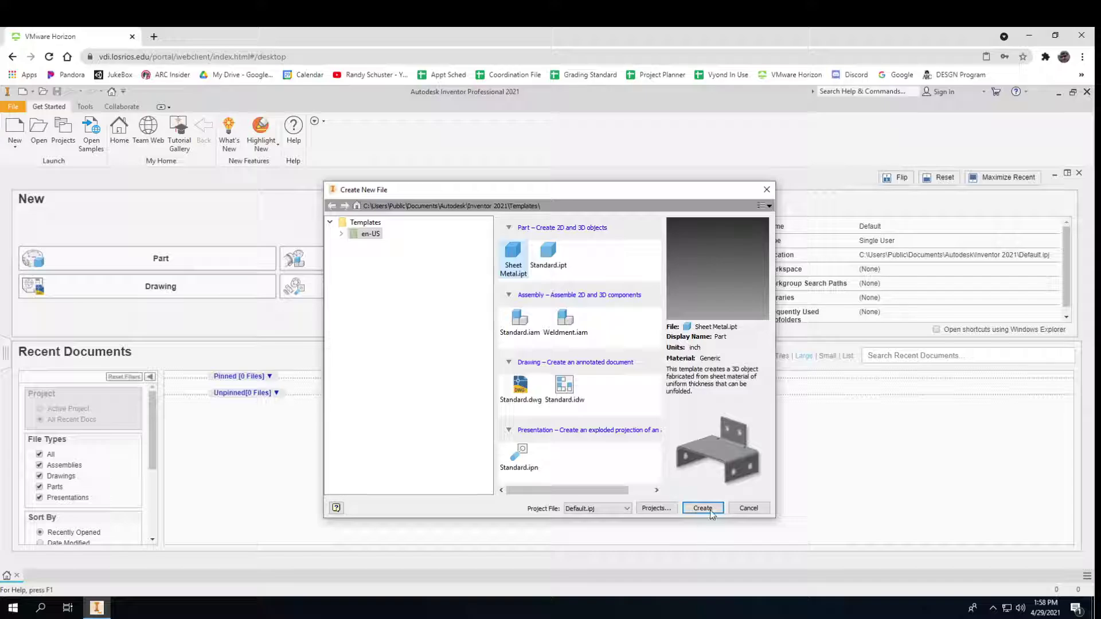
Create a new part from the Sheet Metal.ipt template and start a 2D sketch on the YZ plane.
left_click(711, 512)
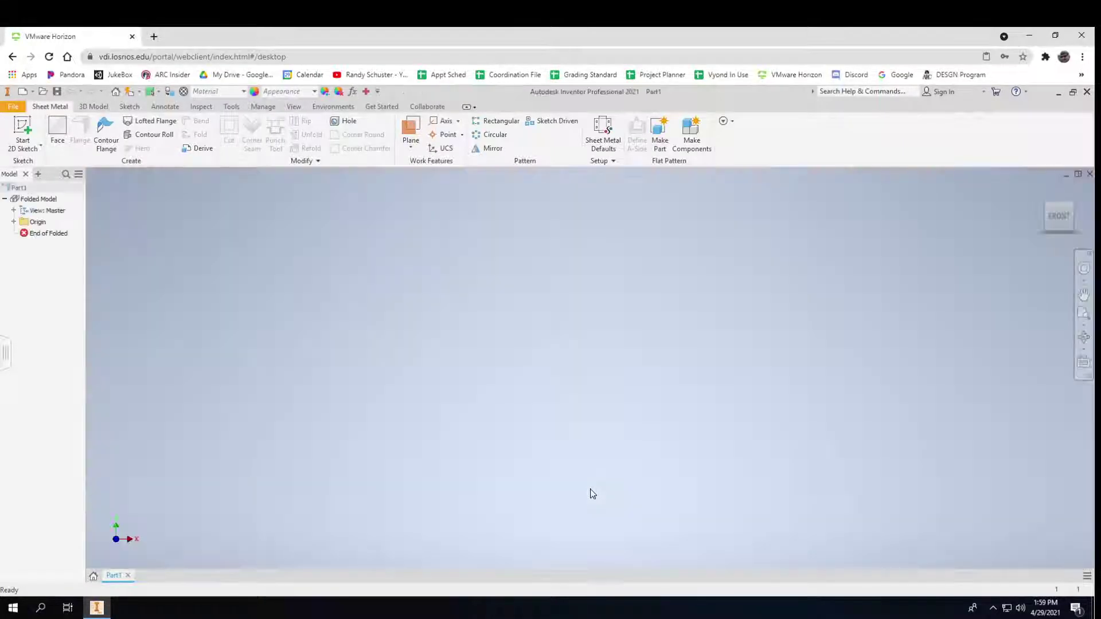
left_click(23, 131)
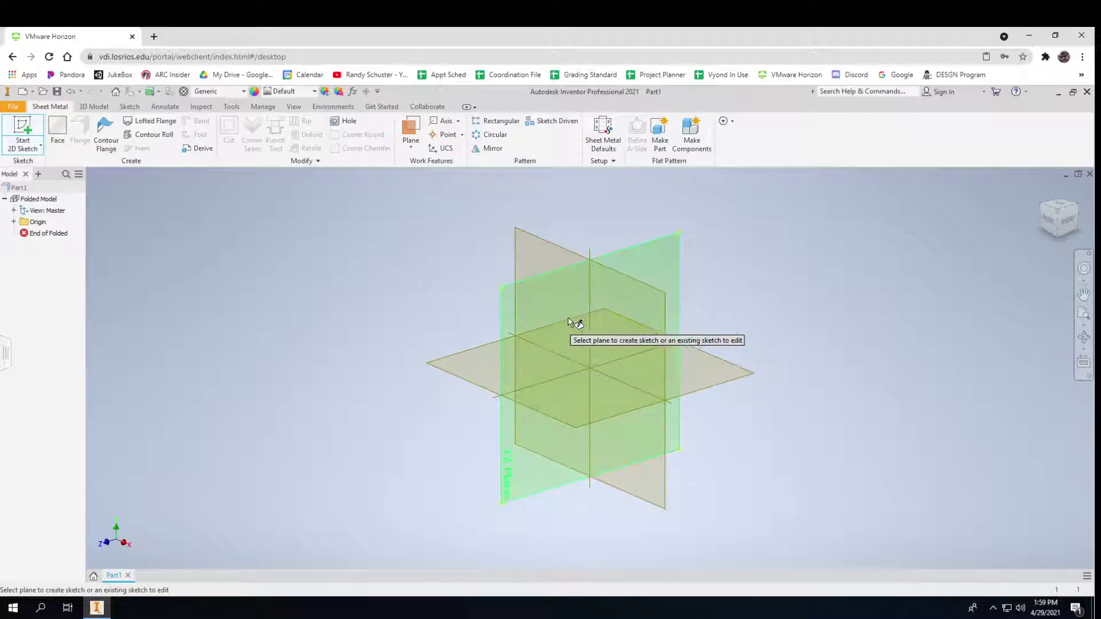
left_click(547, 317)
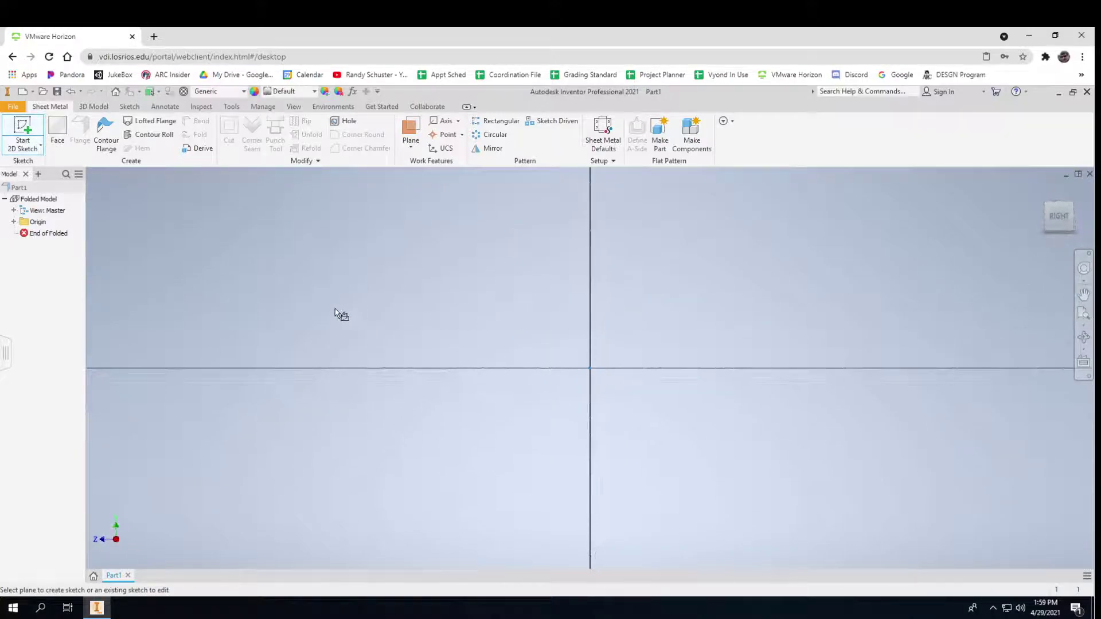
Sketch a vertical rectangle 18 in tall and 1.5 in wide with its lower corner at the origin.
scroll(404, 327, "down", 10)
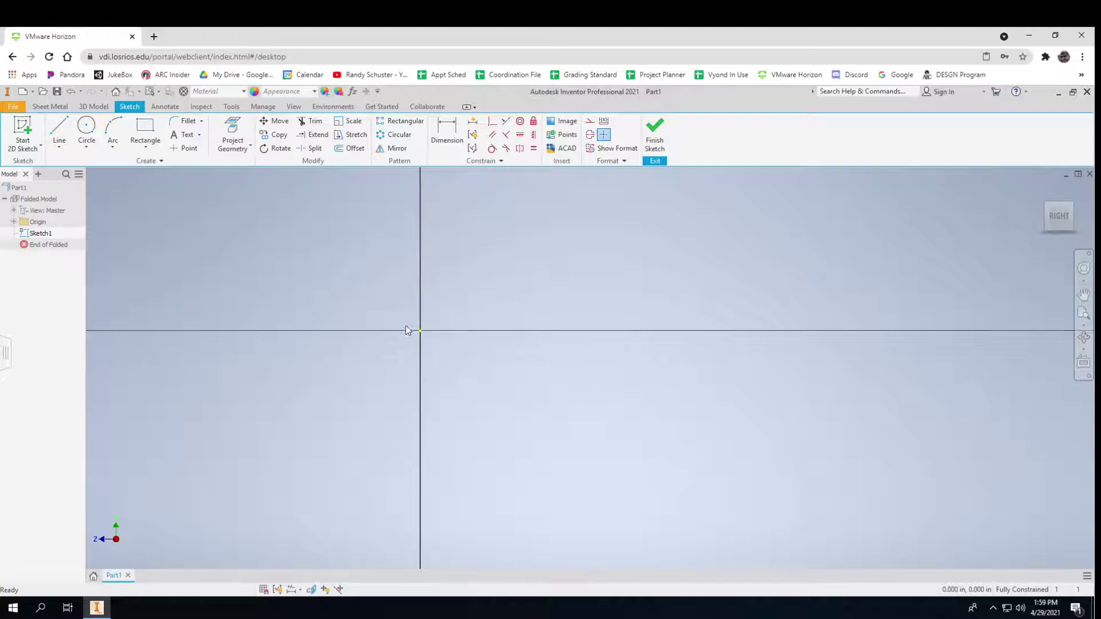
middle_click_drag(404, 327, 386, 464)
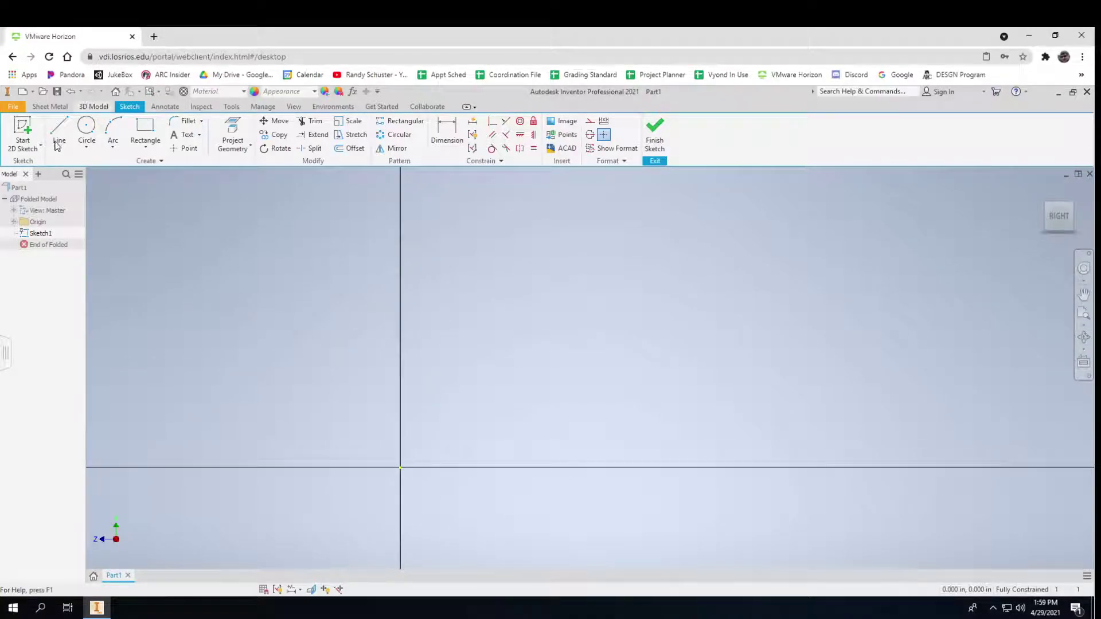
left_click(147, 134)
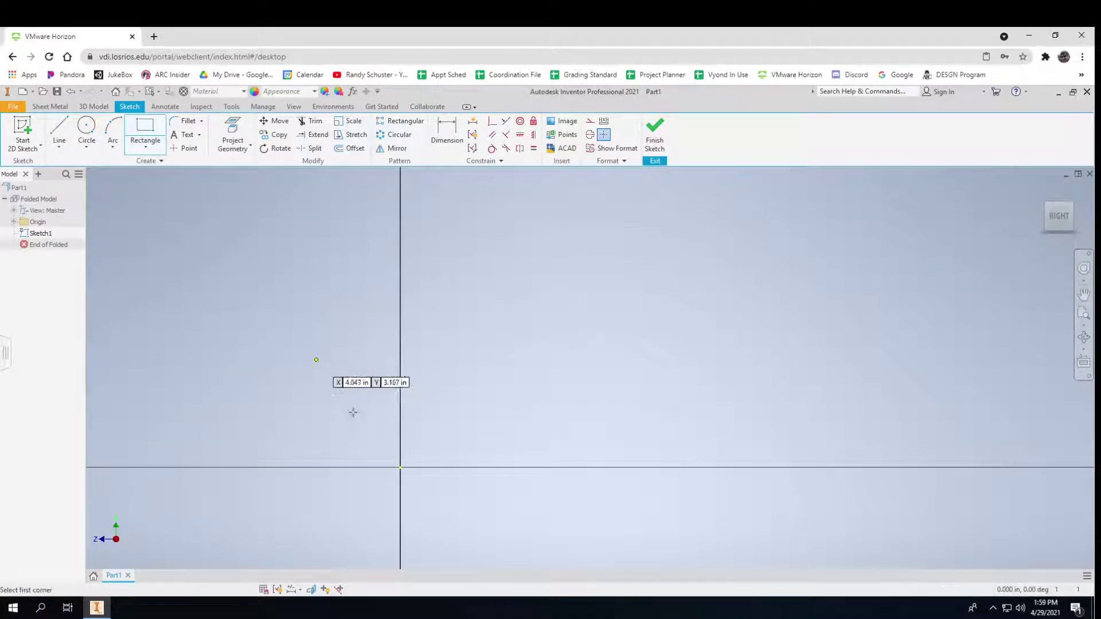
left_click(400, 467)
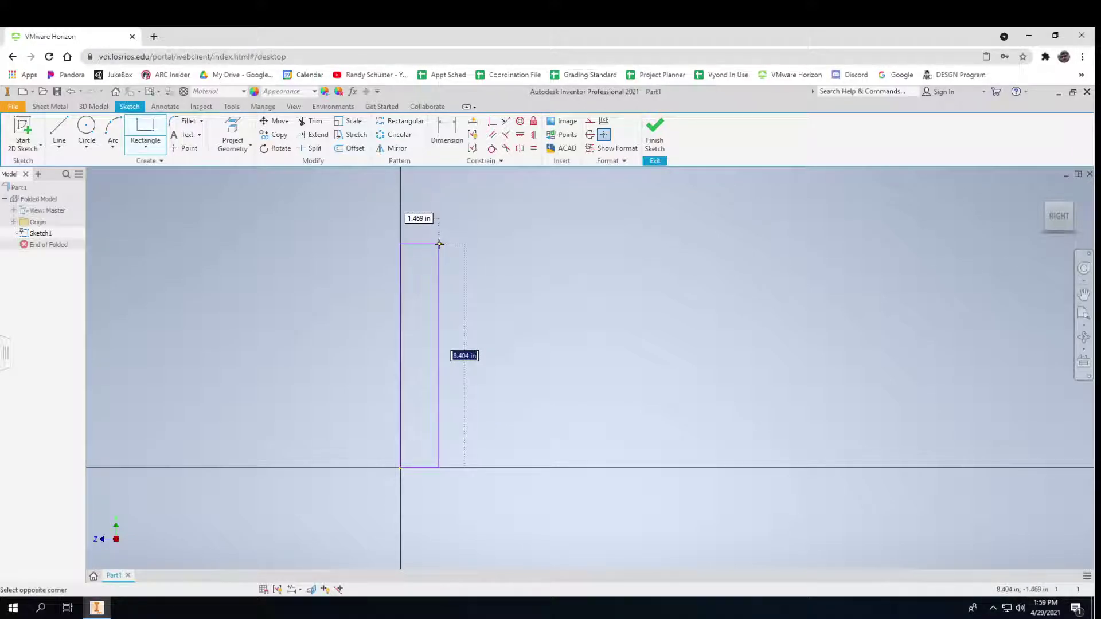
type("18")
key("Tab")
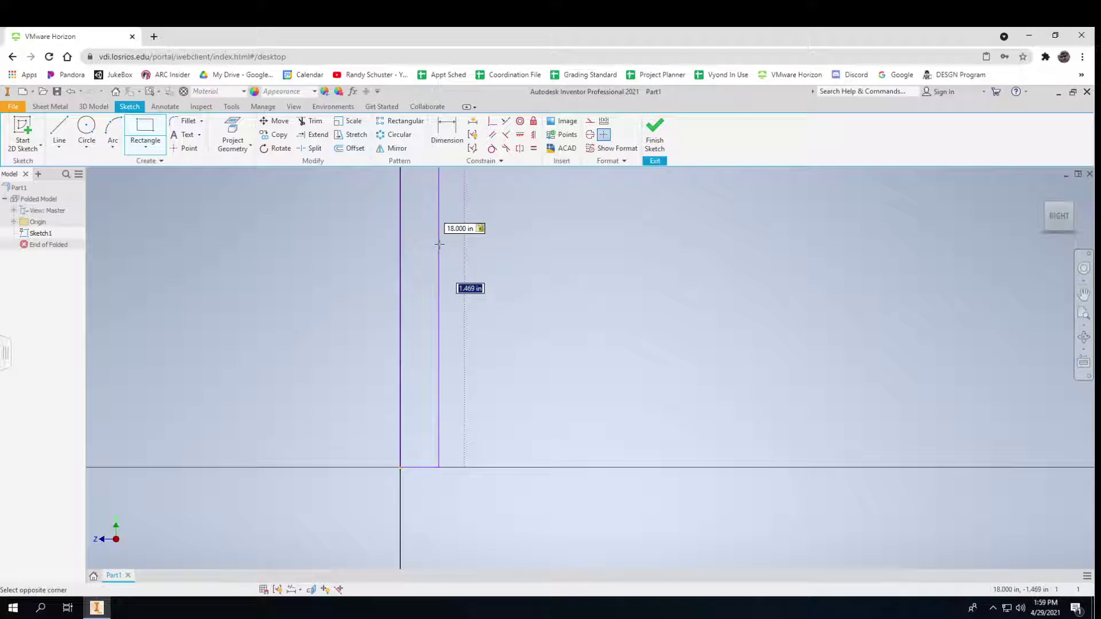
type("1.5")
key("Return")
Sketch a horizontal rectangle 18 in long and 1.5 in high from the upper outer corner of the vertical strip.
scroll(440, 245, "down", 6)
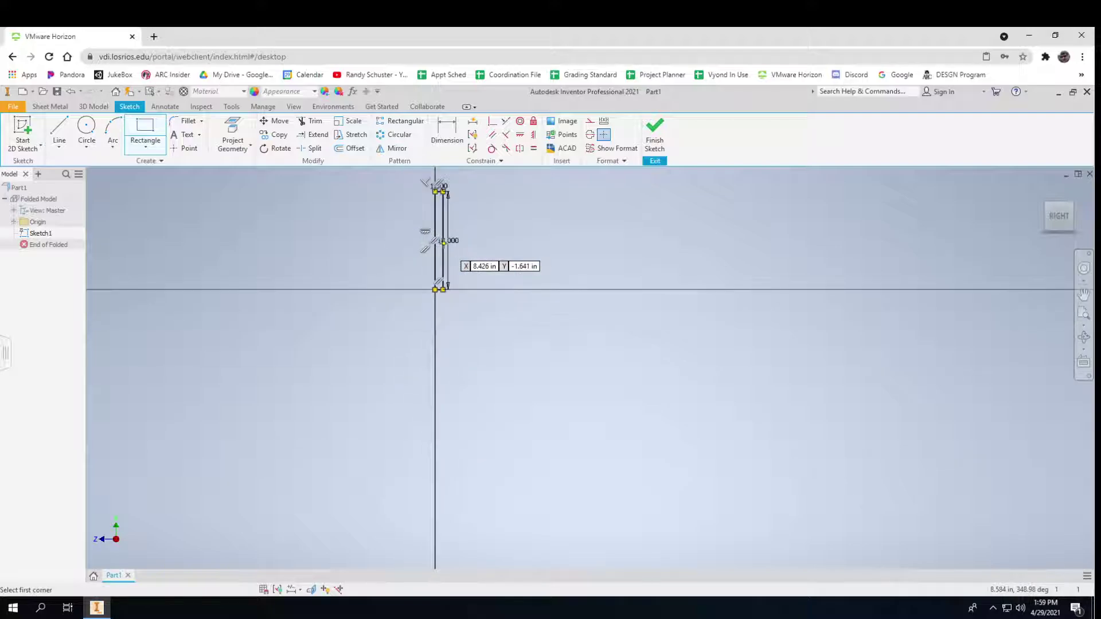
middle_click_drag(440, 245, 381, 370)
scroll(381, 367, "up", 5)
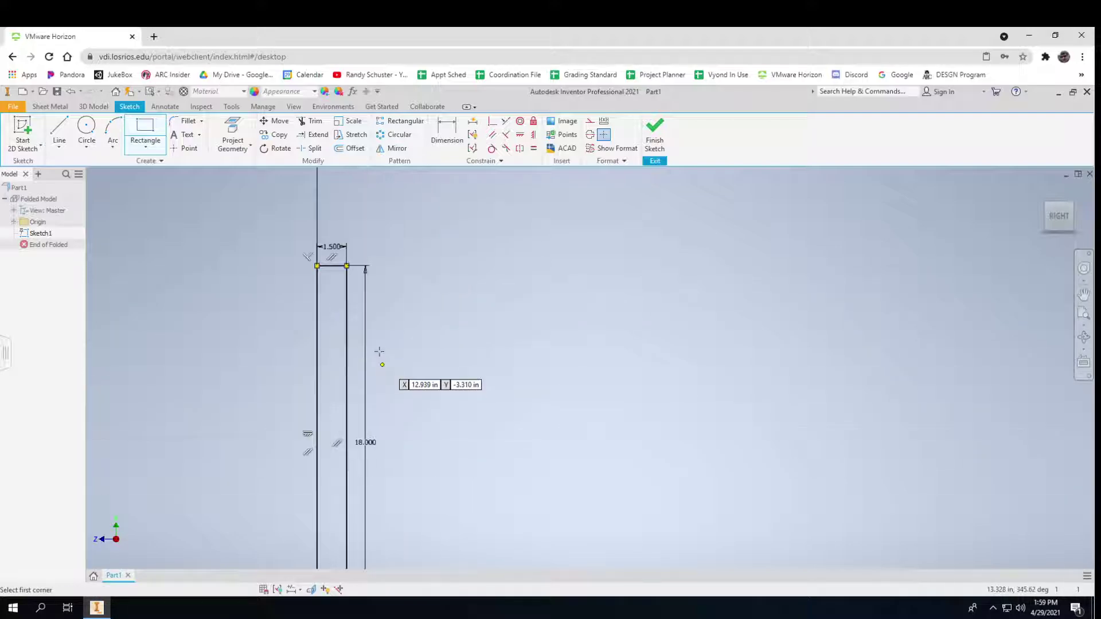
left_click(318, 265)
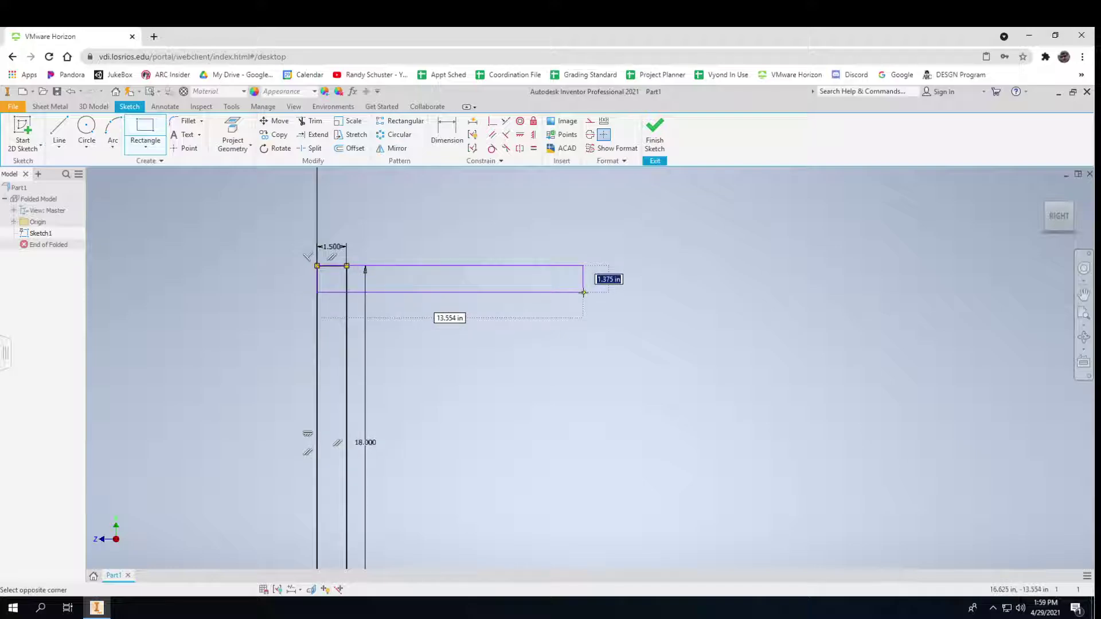
type("1.5")
key("Tab")
key("Return")
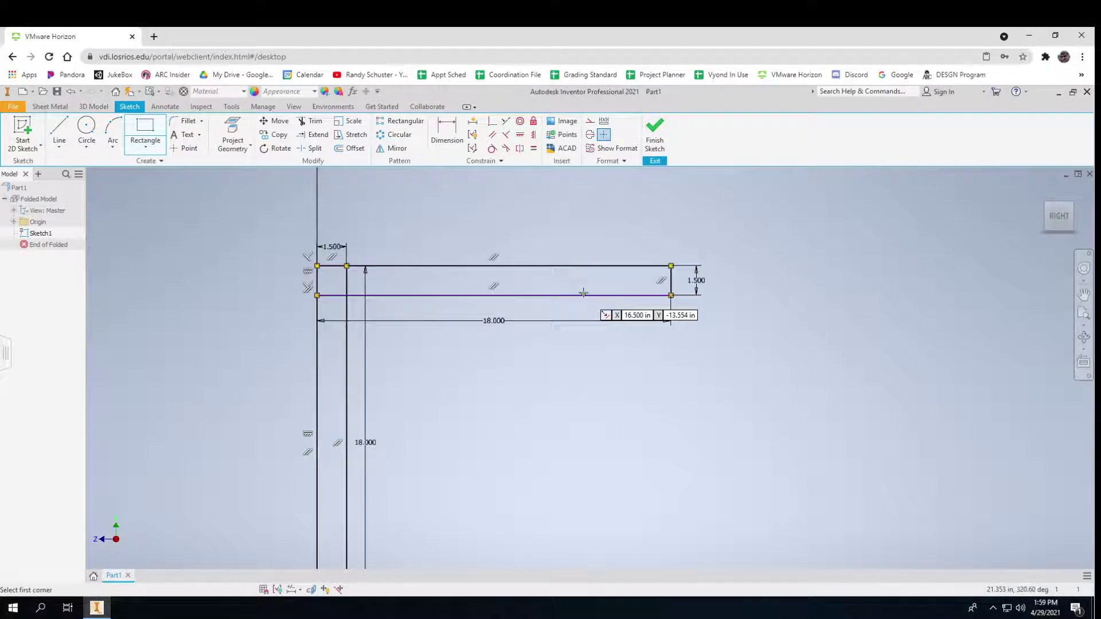
Sketch a second vertical rectangle 18 in tall and 1.5 in wide downward from the far upper corner of the horizontal strip.
left_click(671, 265)
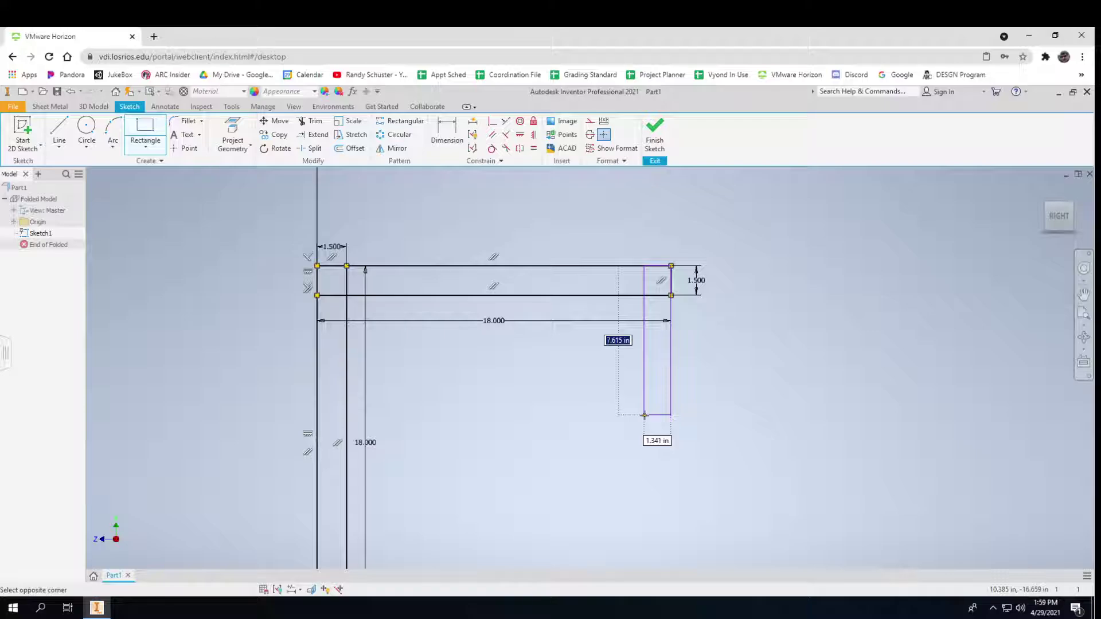
type("18")
key("Tab")
type("1")
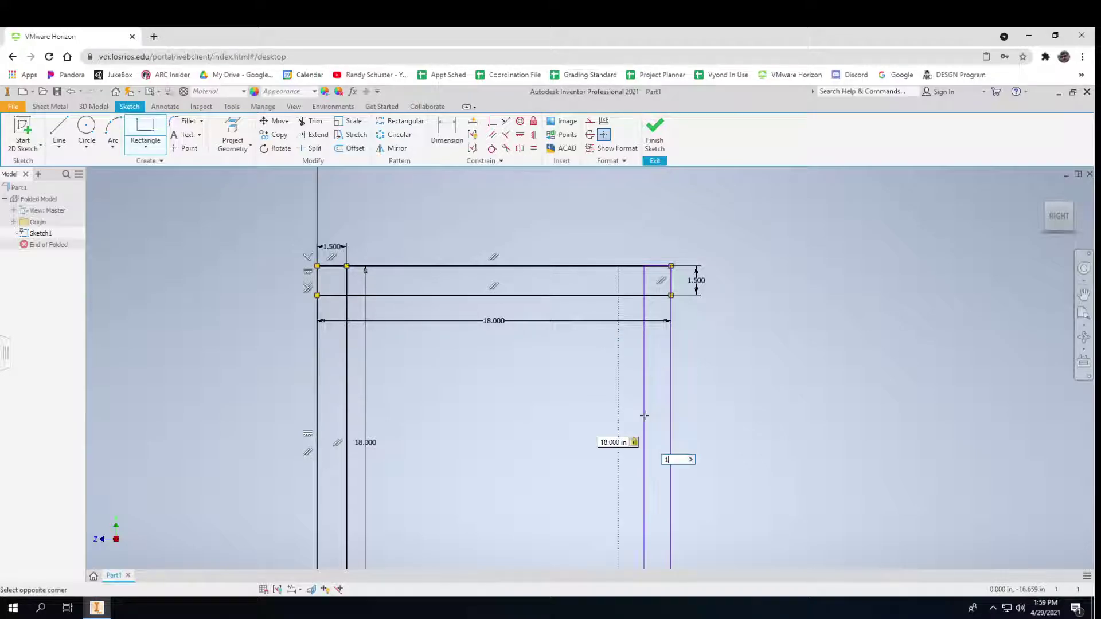
key("Return")
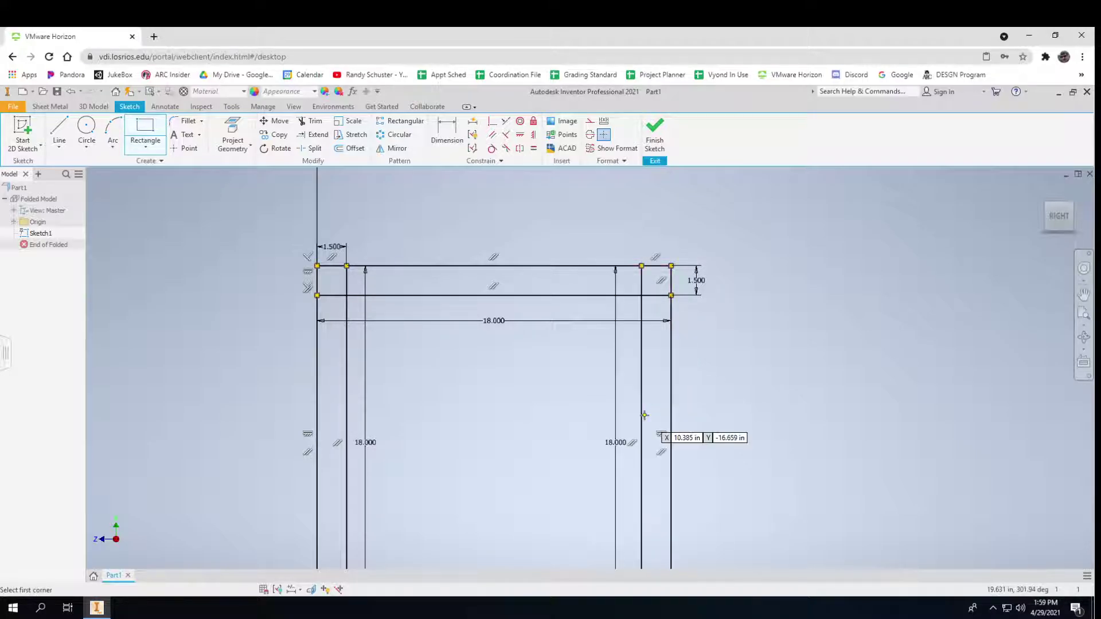
Trim the overlapping line segments at both upper corners to leave one U-shaped frame outline.
left_click(313, 121)
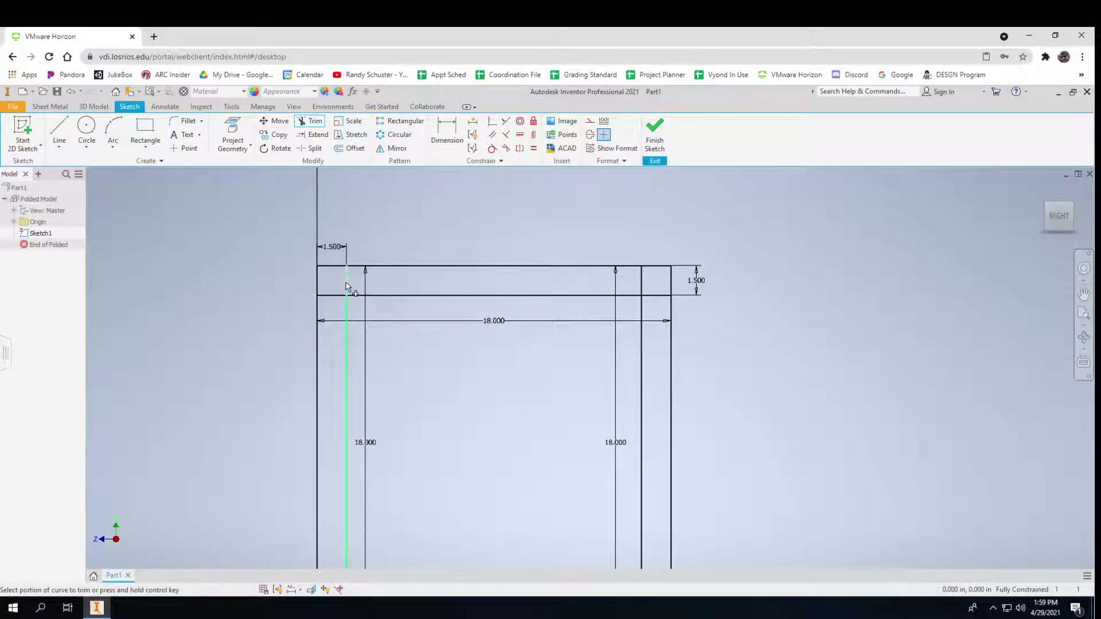
left_click(347, 285)
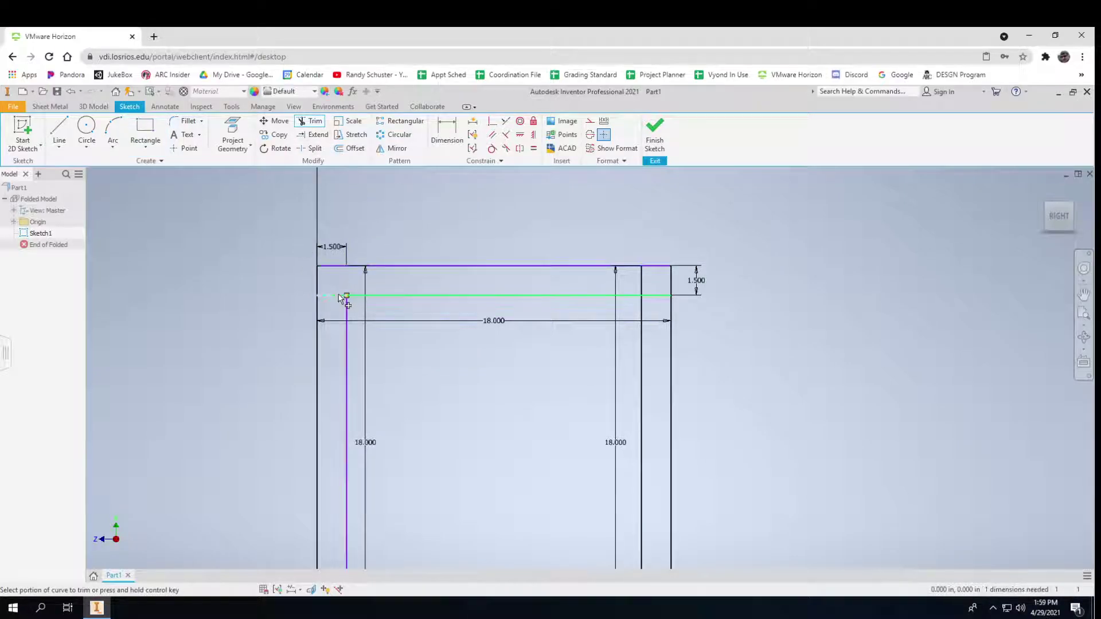
left_click(643, 284)
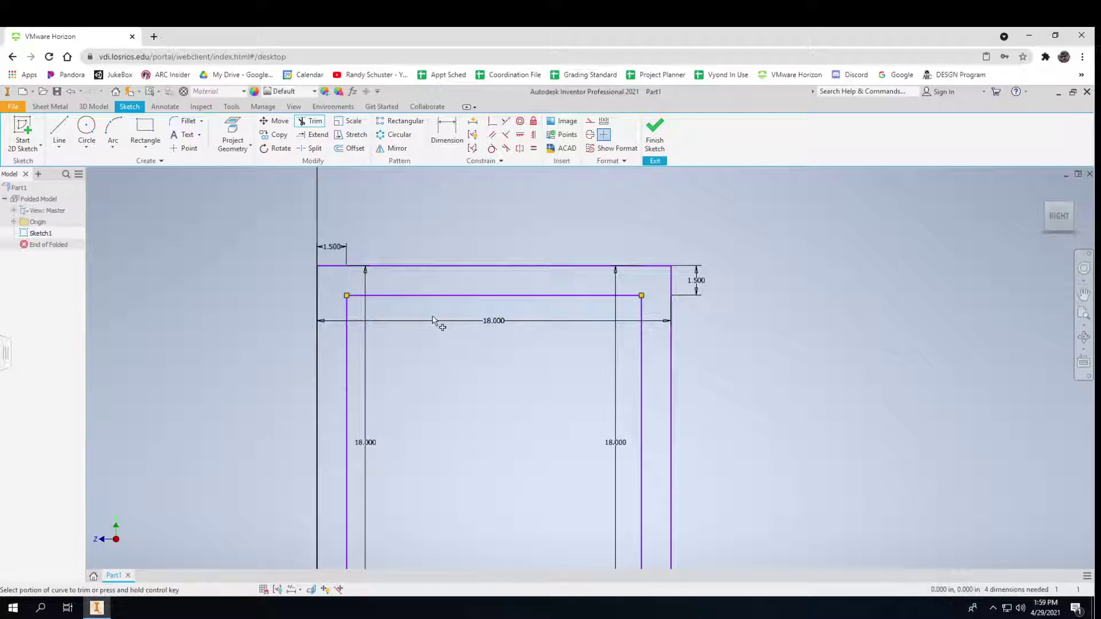
Sketch a 3 in by 0.125 in rectangle rising from the frame's inner top edge near the left leg.
scroll(408, 297, "down", 4)
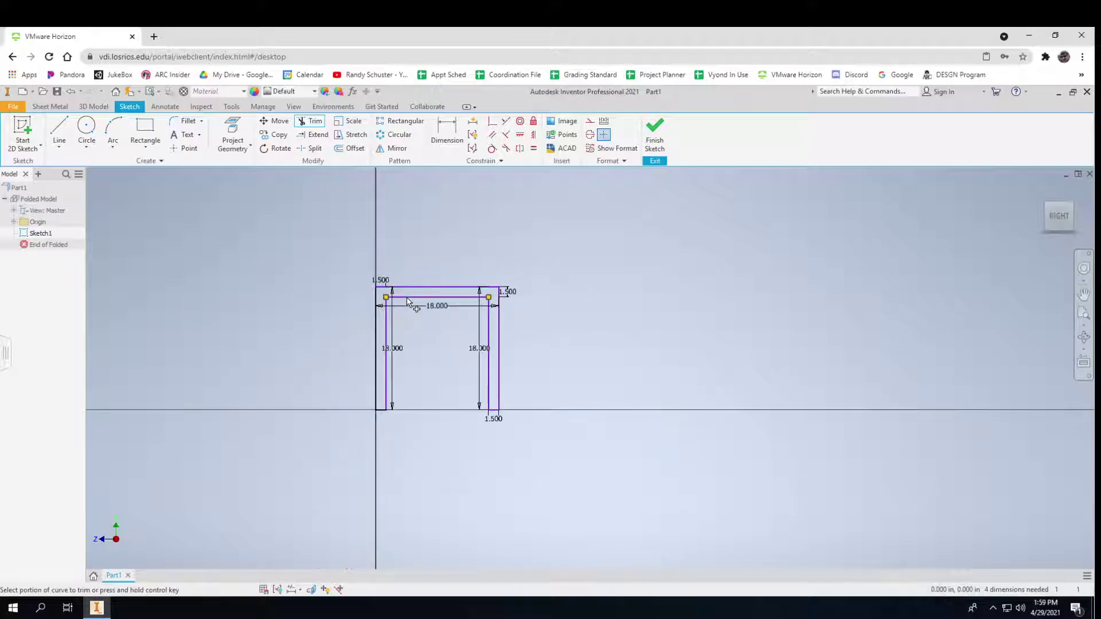
scroll(407, 297, "up", 8)
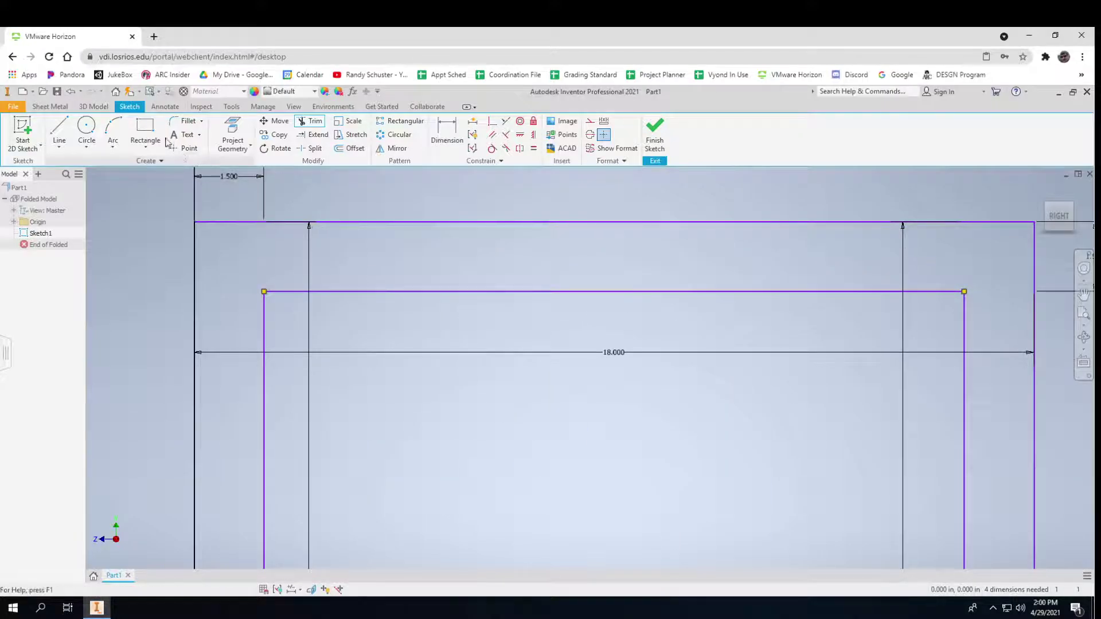
left_click(145, 132)
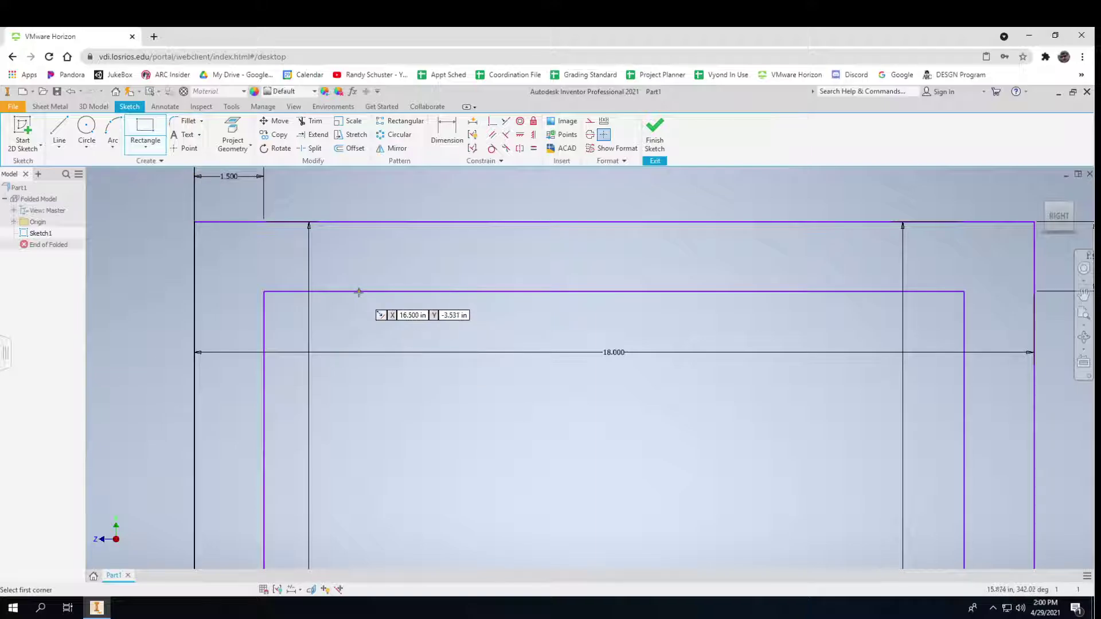
left_click(325, 291)
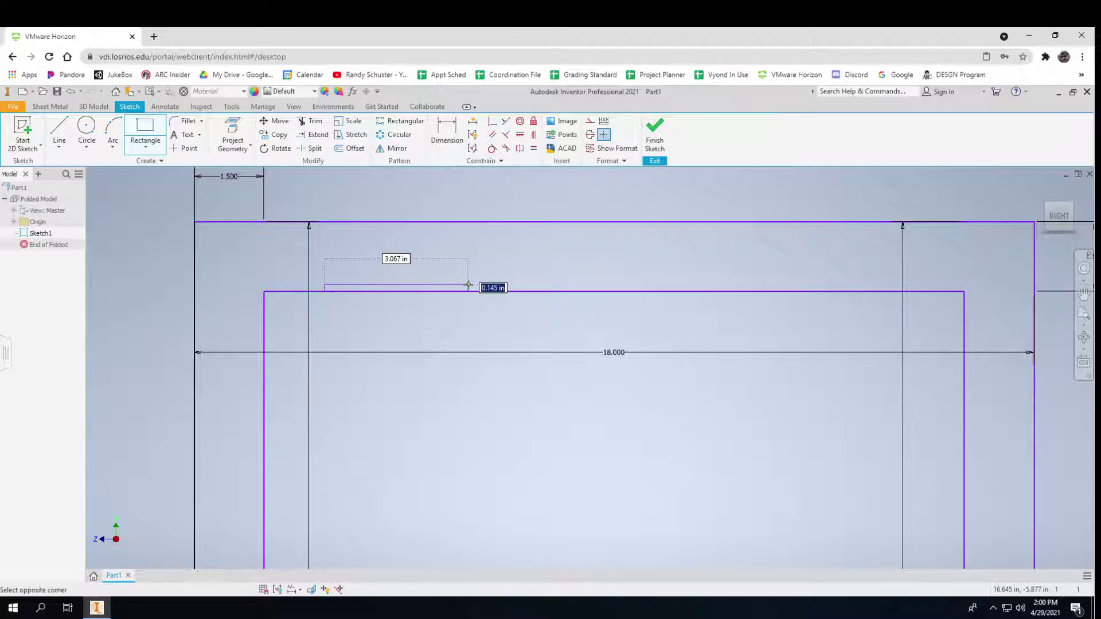
type(".125")
key("Tab")
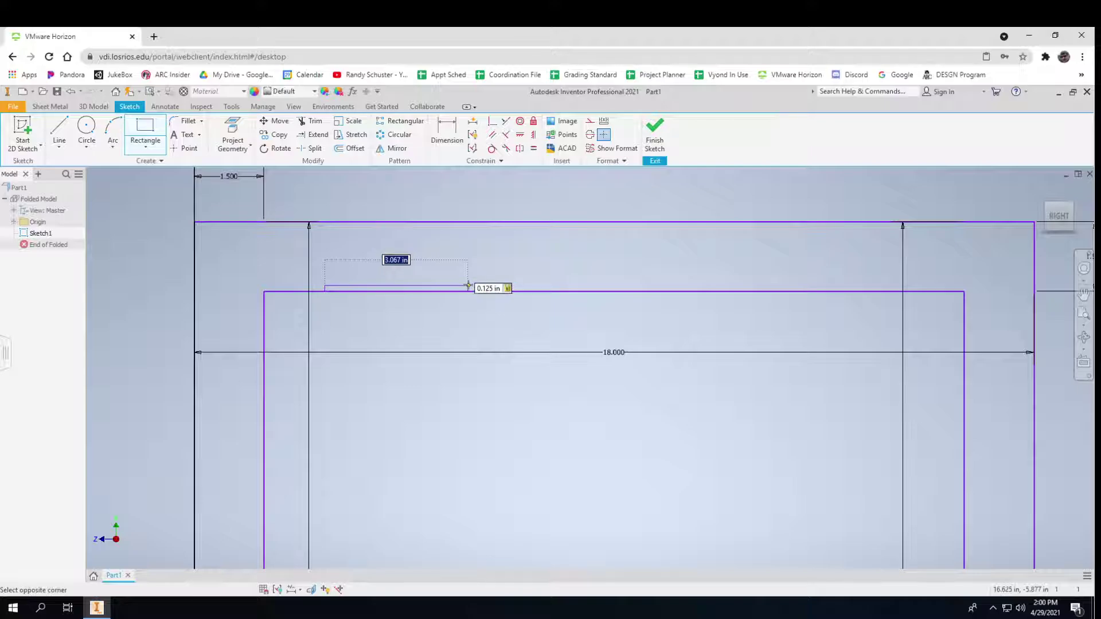
type("3")
key("Return")
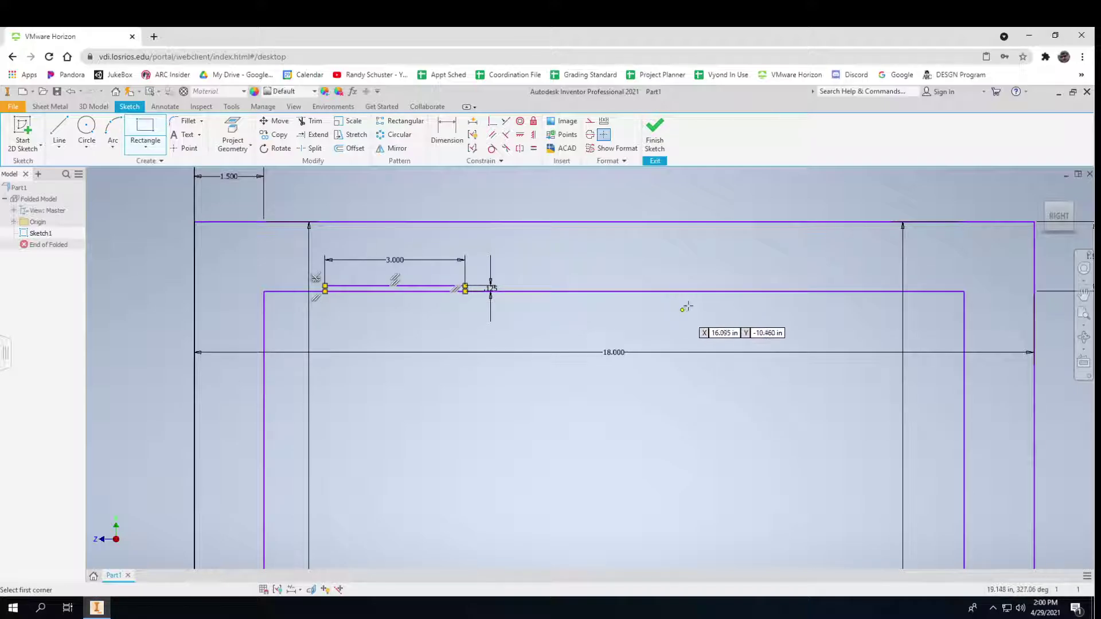
Sketch a matching 3 in wide rectangle on the inner top edge near the right leg, aligned to the first one's height.
left_click(491, 287)
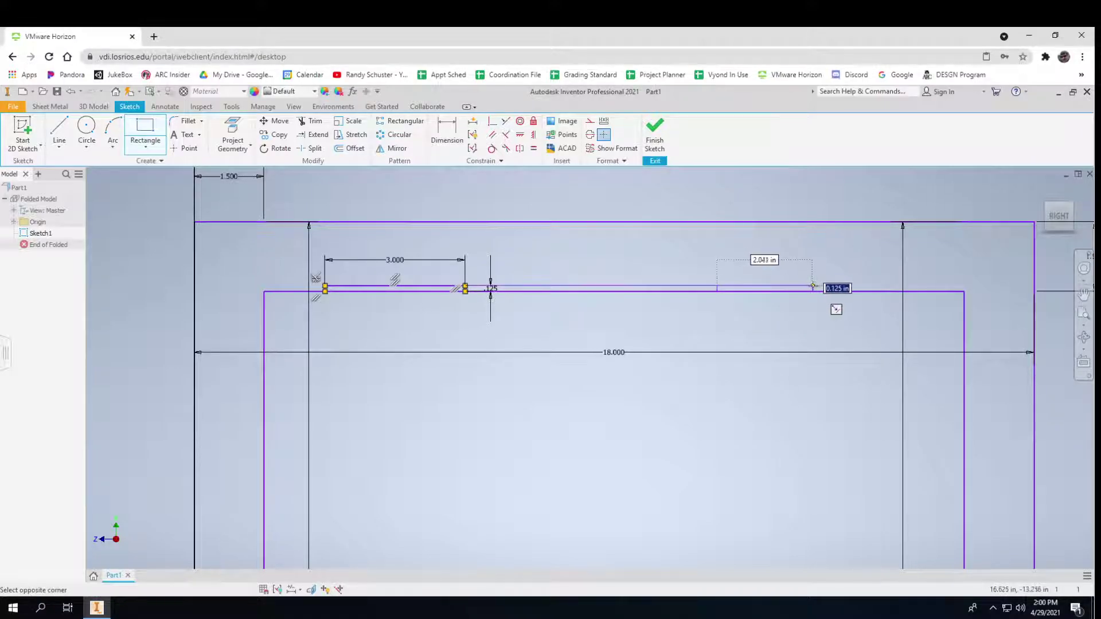
key("Tab")
type("3")
key("Return")
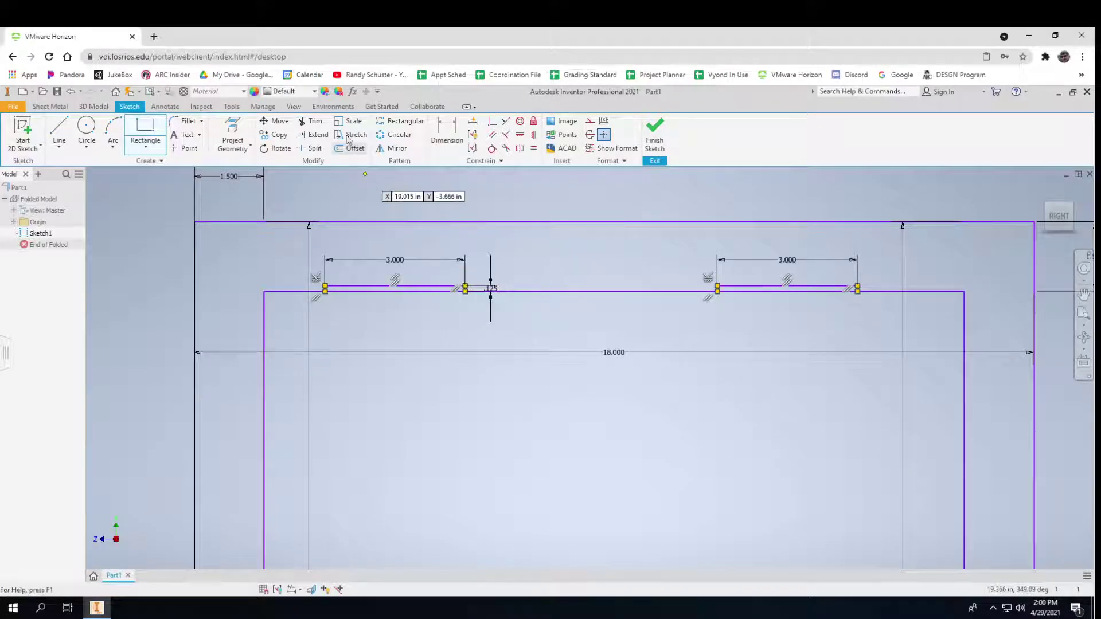
Try to trim the frame's inner top edge beneath the left small rectangle.
left_click(311, 121)
left_click(369, 291)
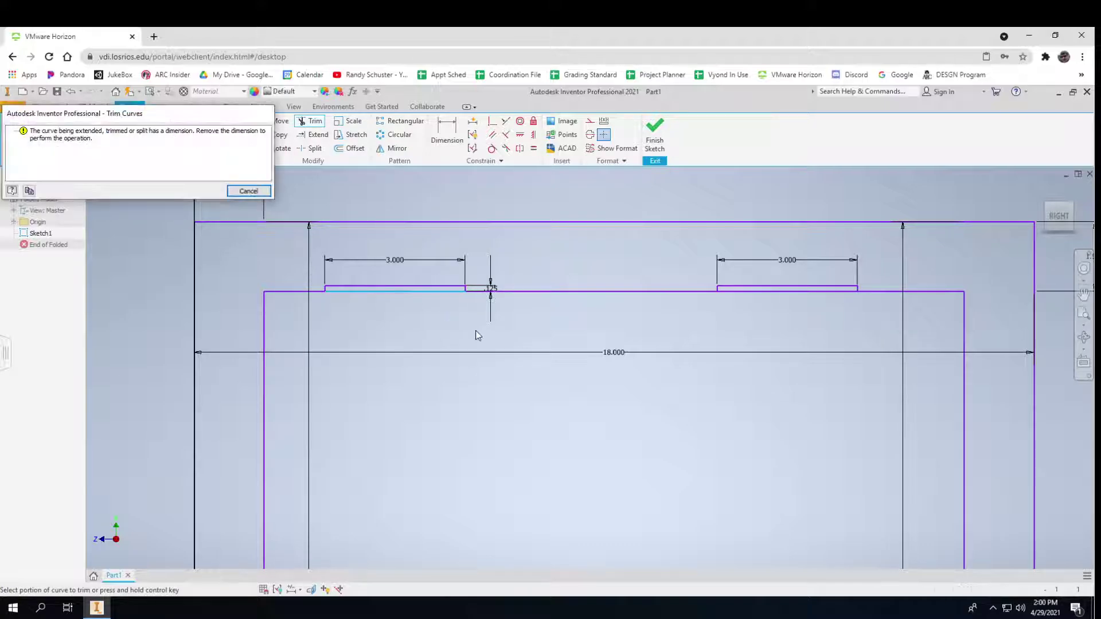
left_click(248, 191)
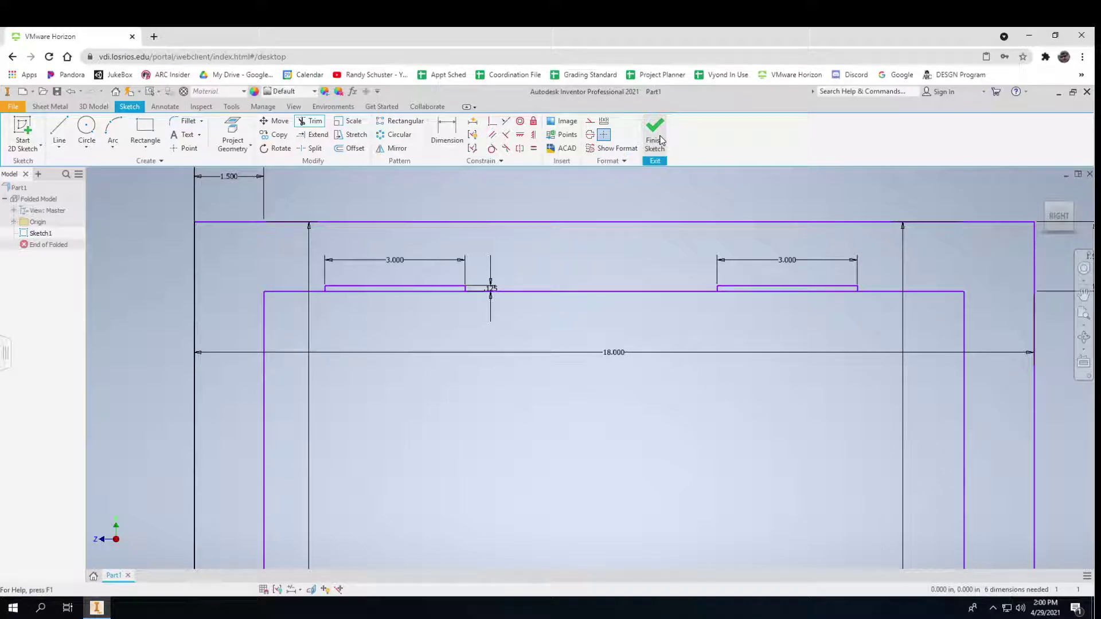
scroll(462, 298, "down", 5)
scroll(459, 295, "up", 8)
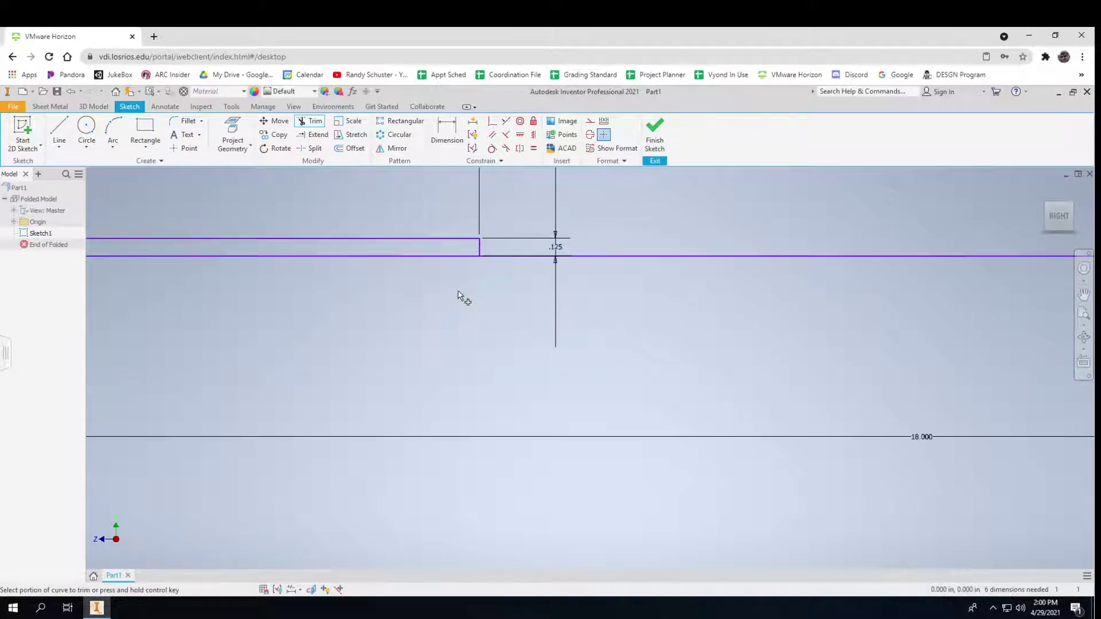
left_click(451, 257)
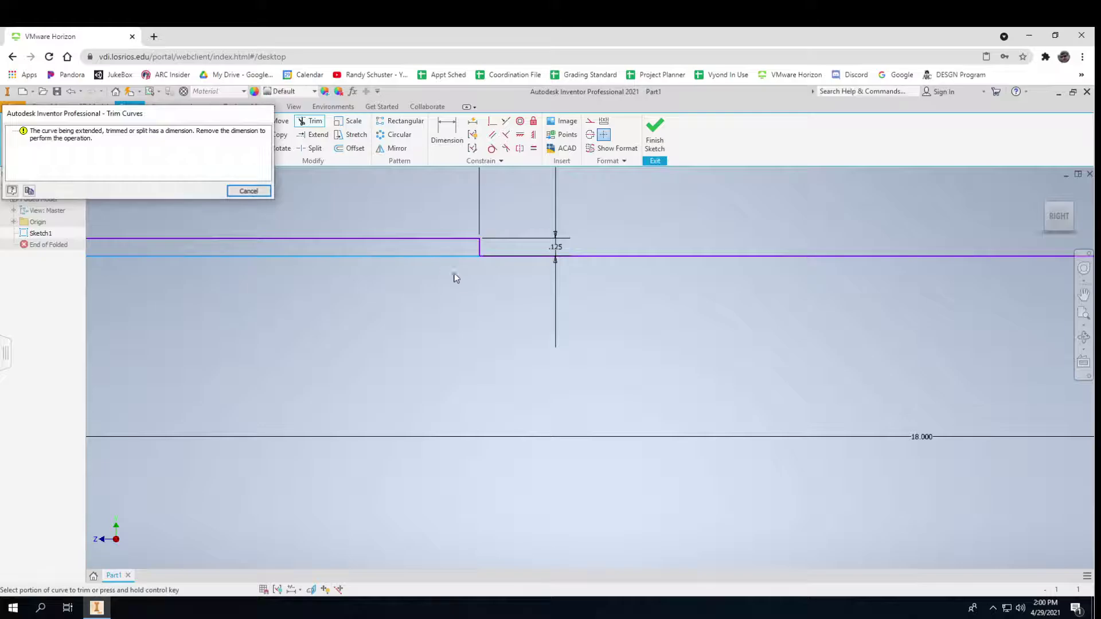
left_click(256, 195)
scroll(362, 297, "down", 2)
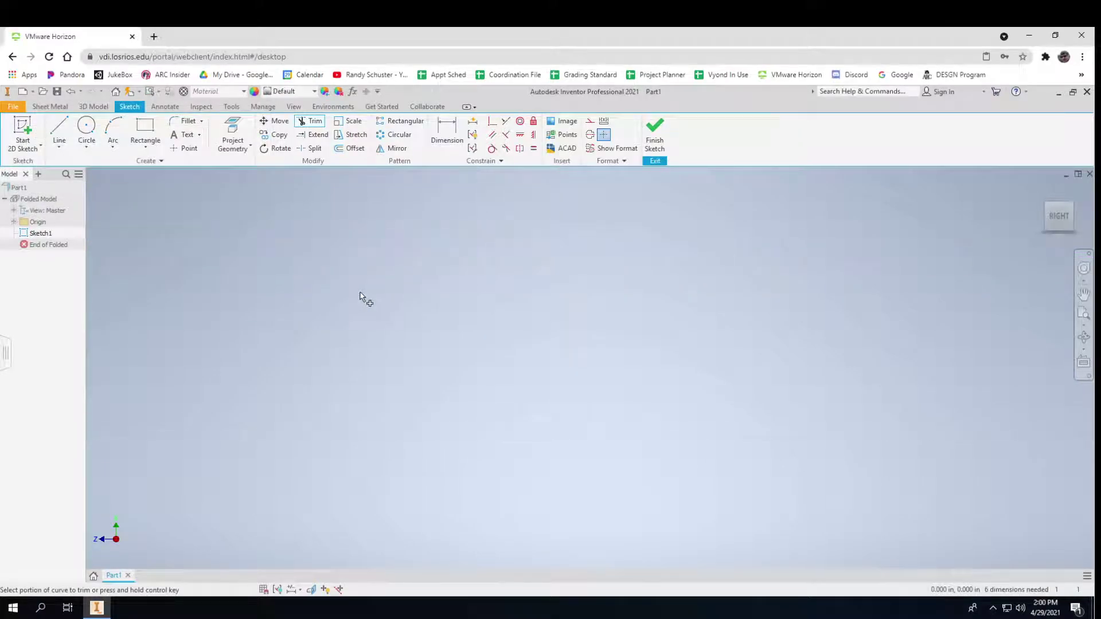
middle_click_drag(361, 297, 450, 336)
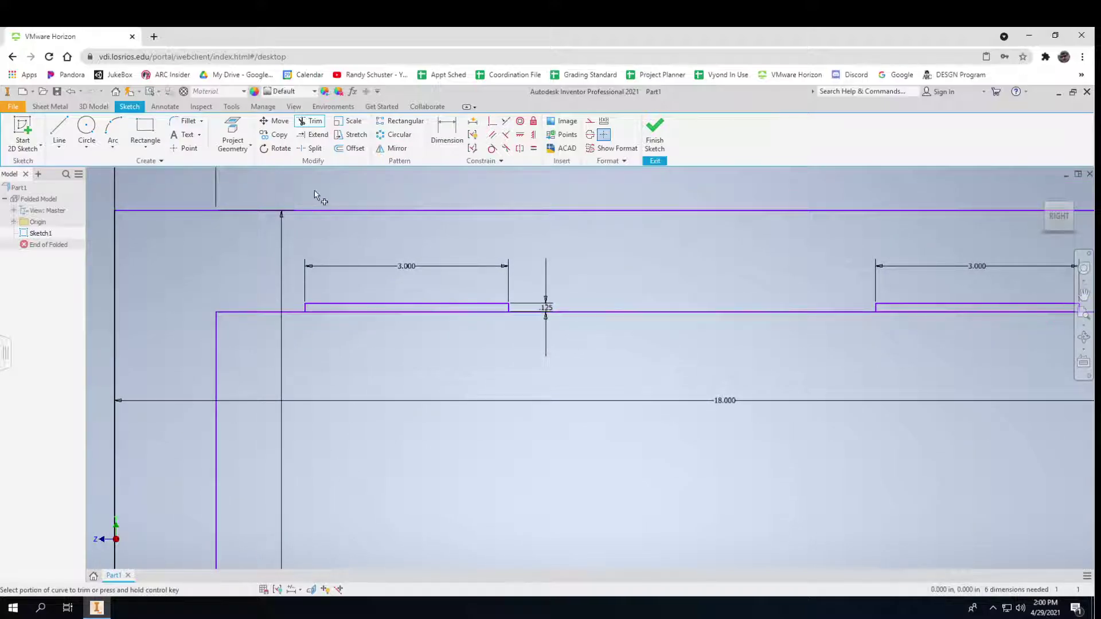
Trim the inner top edge beneath the right small rectangle and try the same beneath the left one.
left_click(308, 122)
left_click(935, 313)
left_click(936, 315)
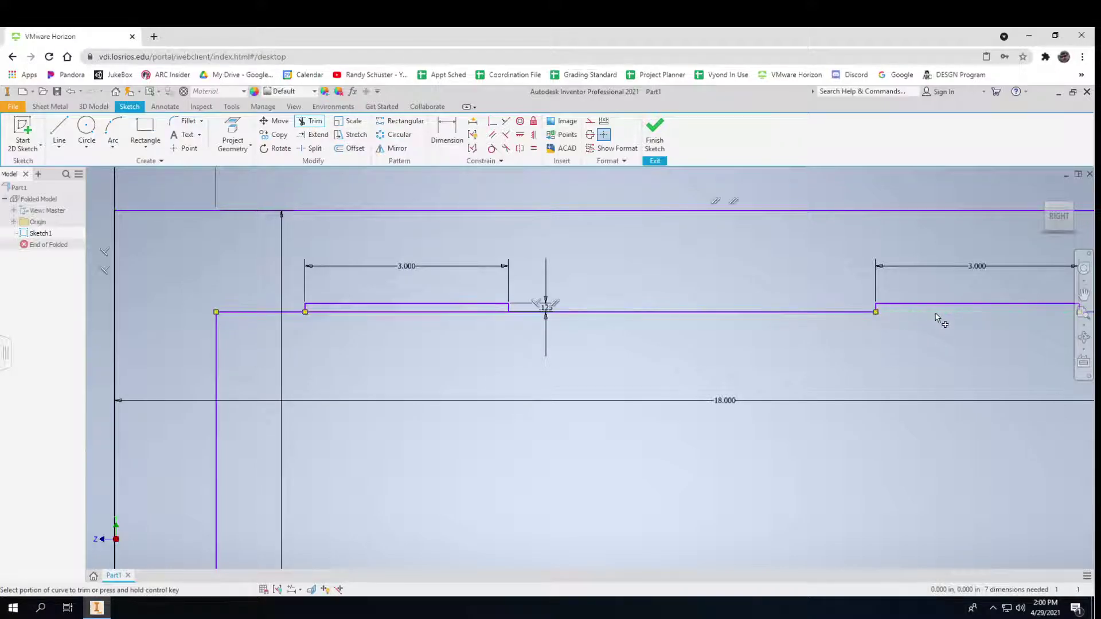
left_click(417, 313)
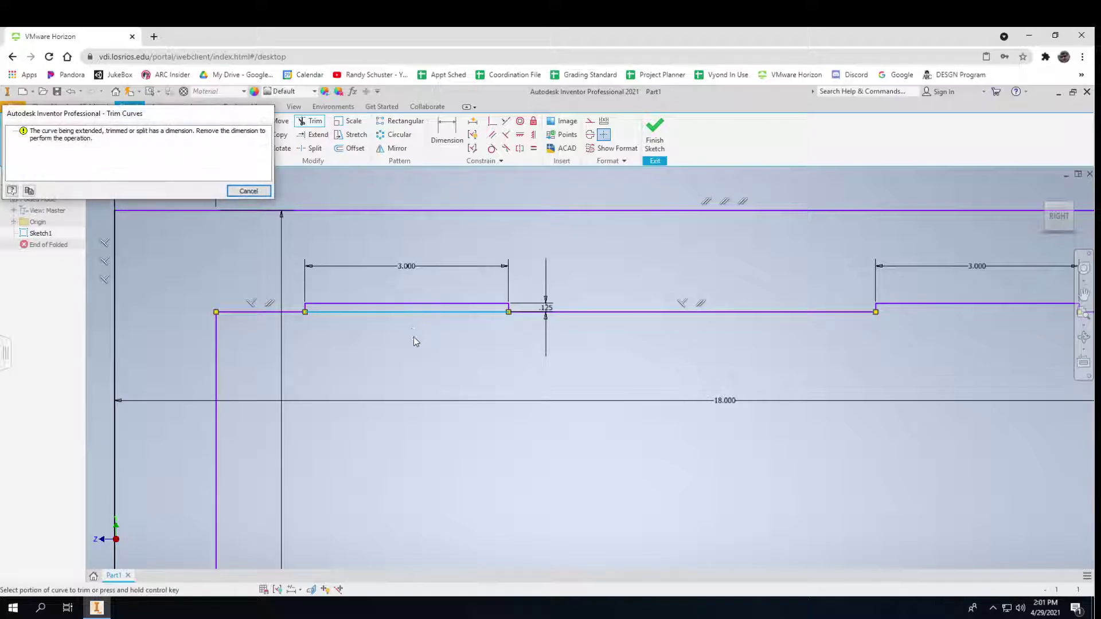
left_click(249, 191)
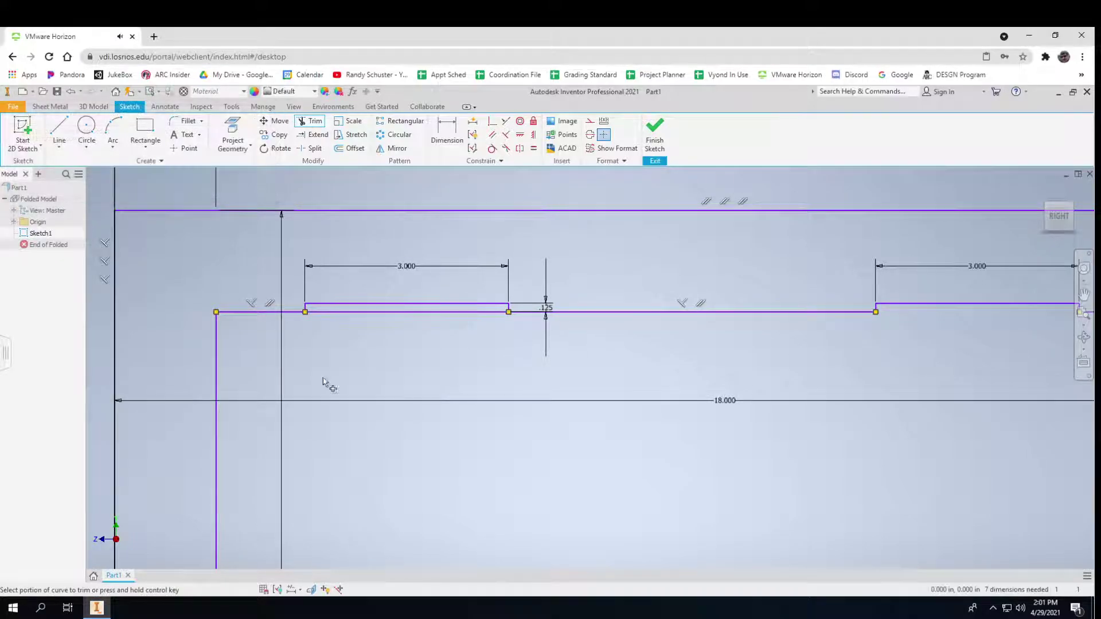
Try again to trim the frame's inner top edge beneath the left small rectangle.
left_click(387, 316)
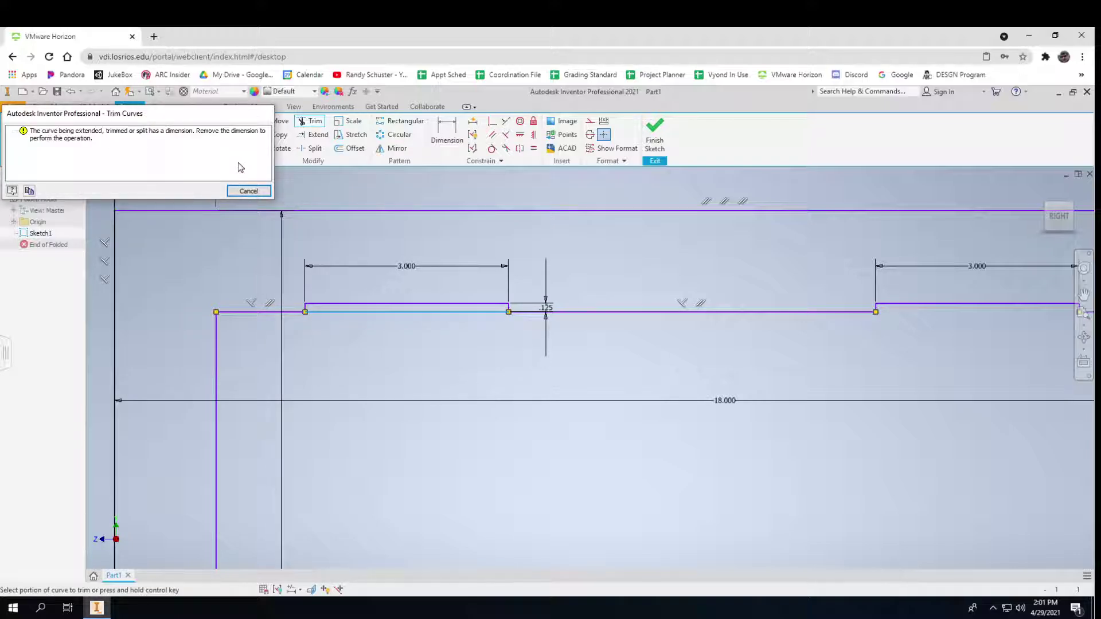
key("Escape")
key("Escape")
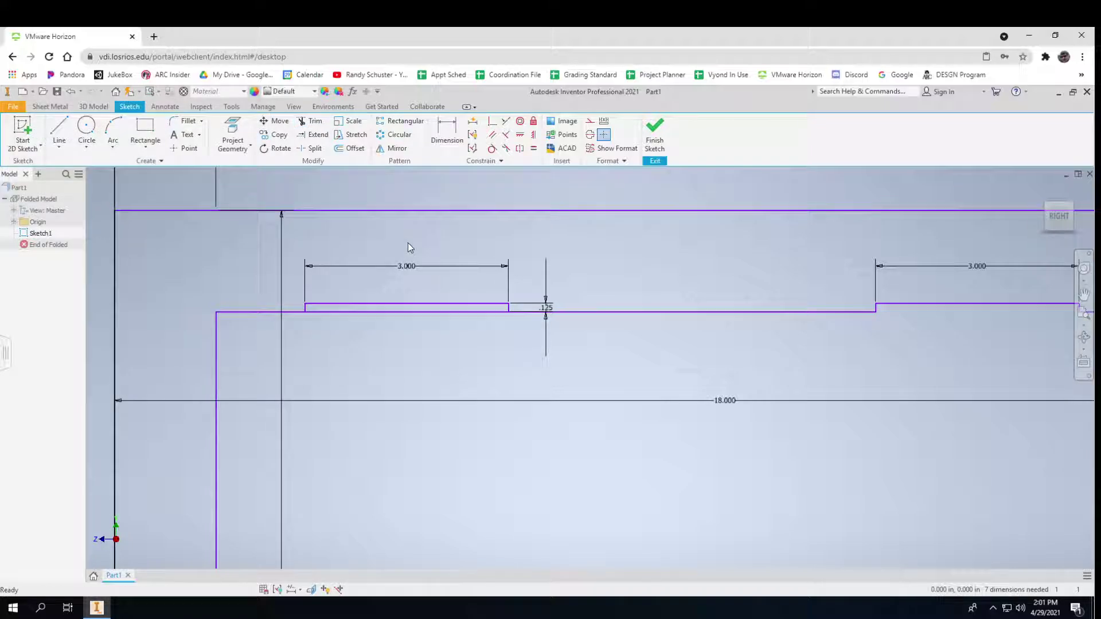
Delete the 3 in width dimensions of both small rectangles on the inner top edge.
left_click(457, 267)
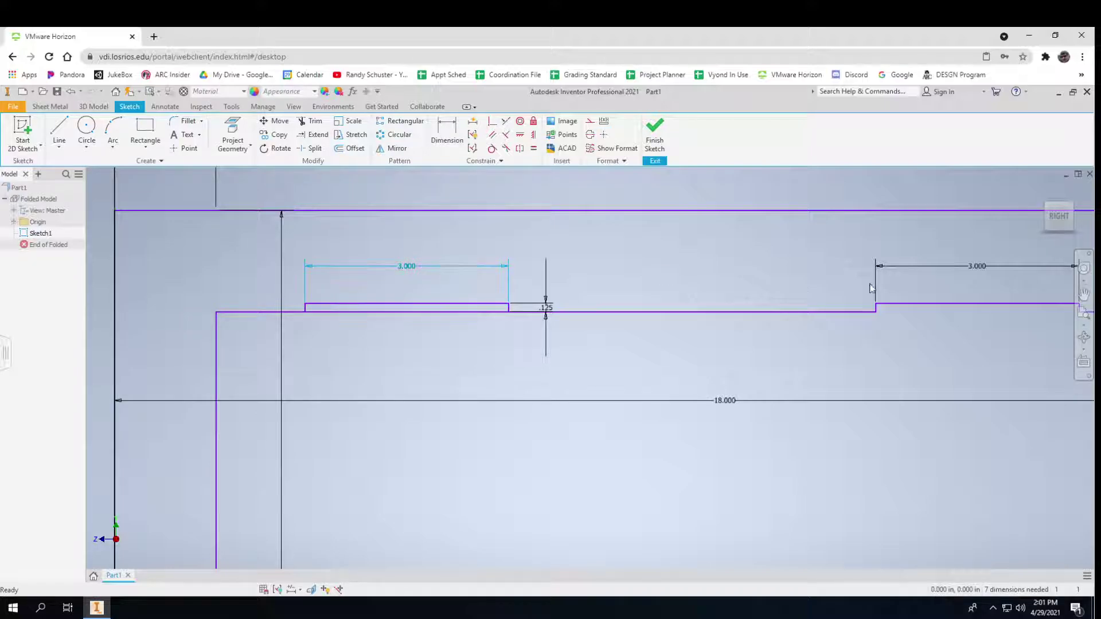
key("Delete")
left_click(990, 265)
key("Delete")
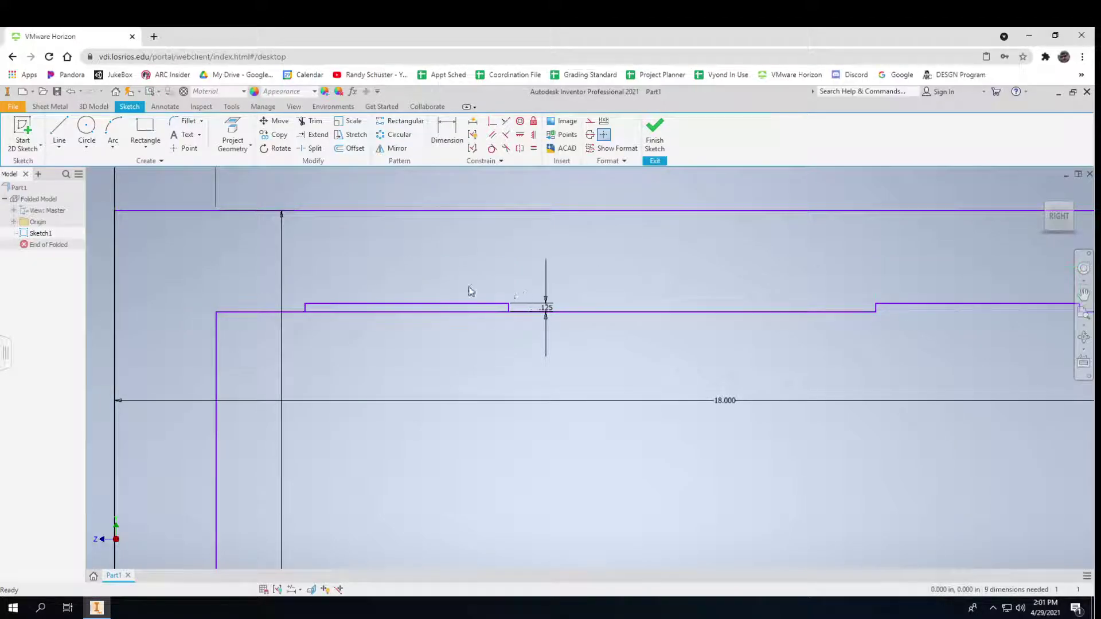
Try to trim the inner top edge beneath the left small rectangle without its width dimension.
left_click(310, 121)
left_click(384, 311)
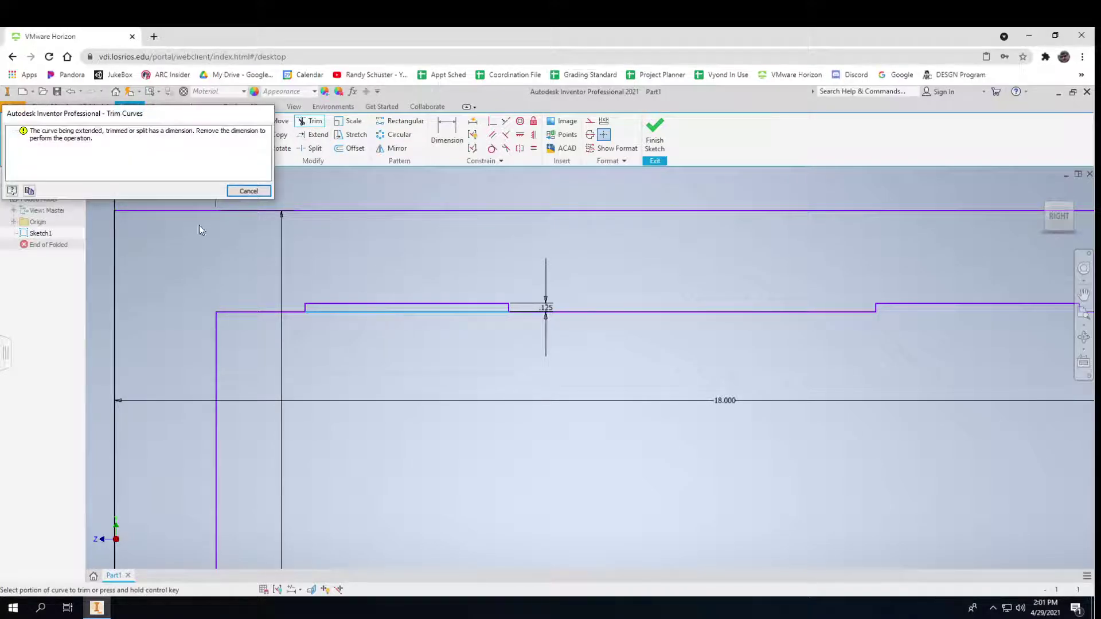
left_click(248, 191)
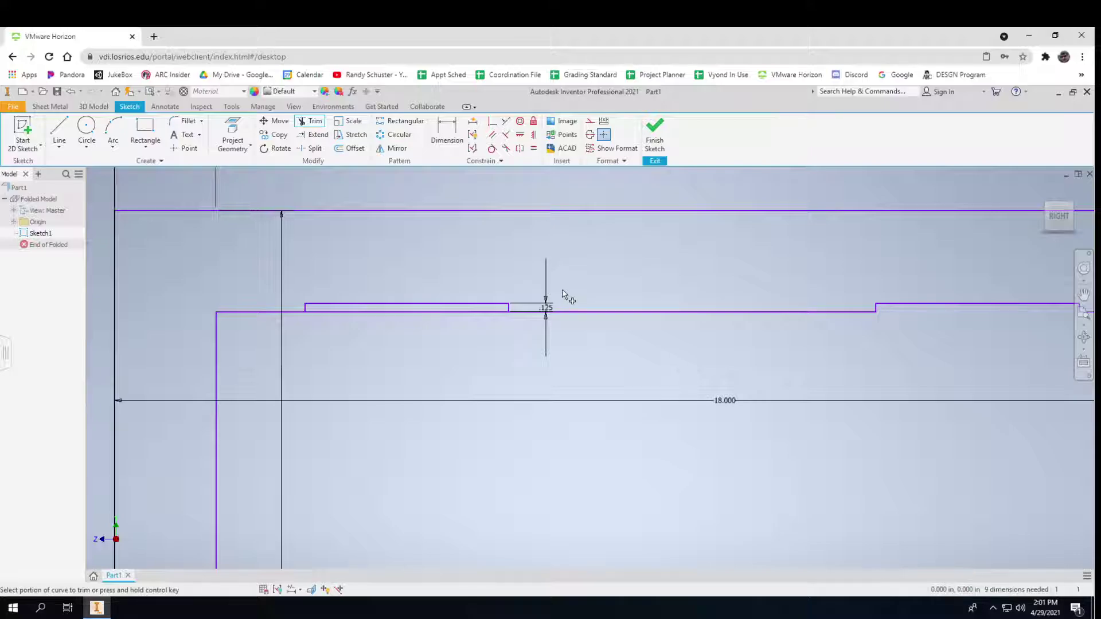
key("Escape")
Delete the left small rectangle together with the inner edge segment beneath it.
left_click_drag(588, 369, 504, 281)
left_click(490, 294)
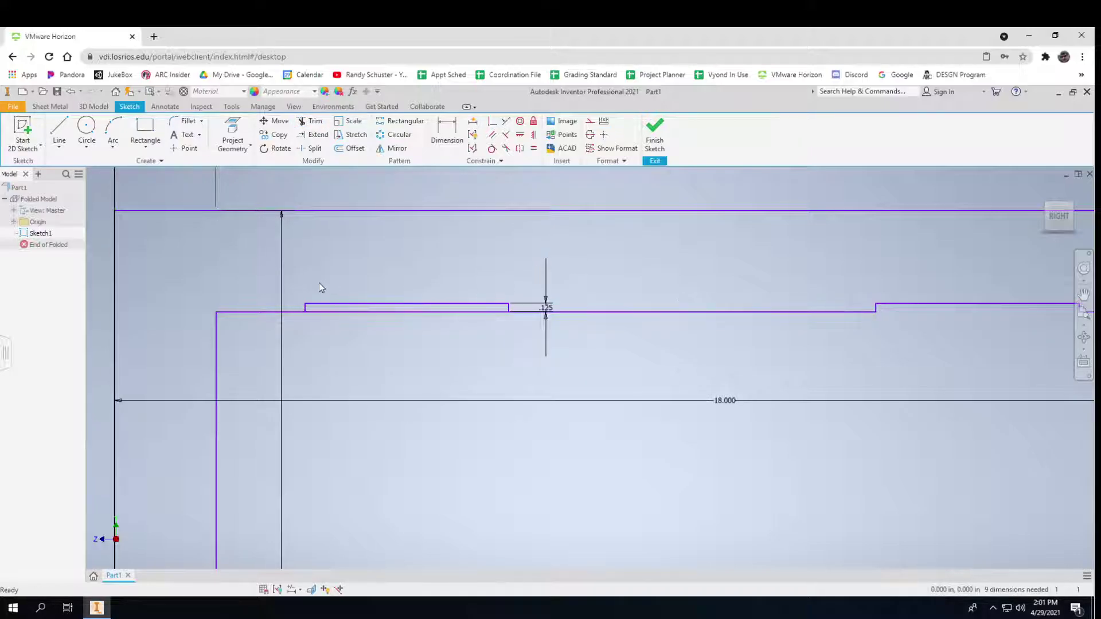
mouse_move(300, 276)
left_mouse_down()
mouse_move(609, 342)
mouse_move(646, 373)
left_mouse_up()
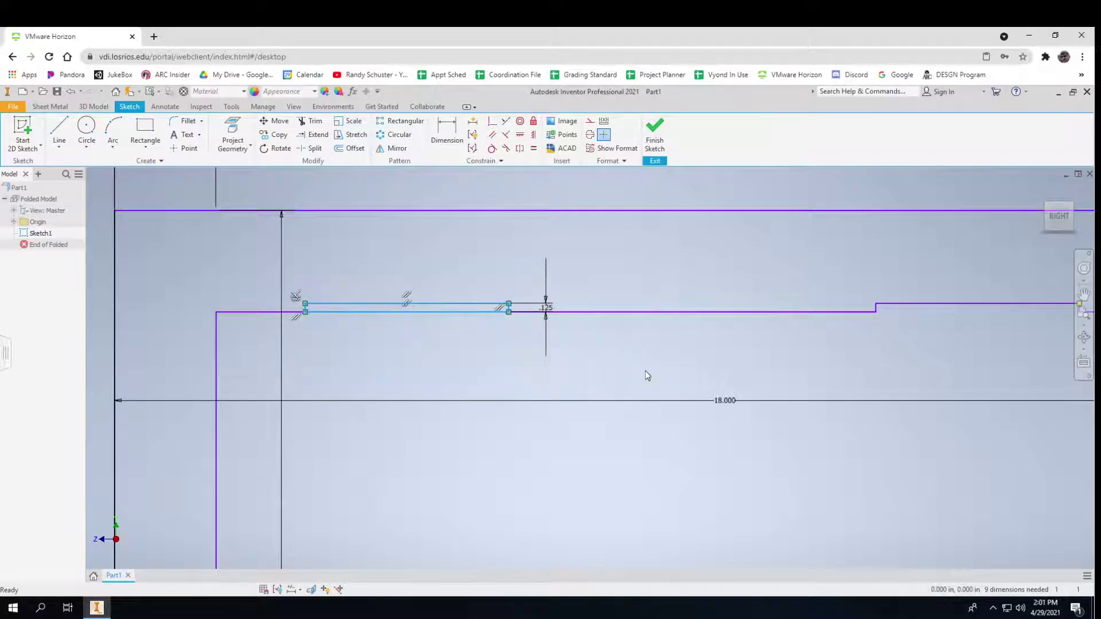
key("Delete")
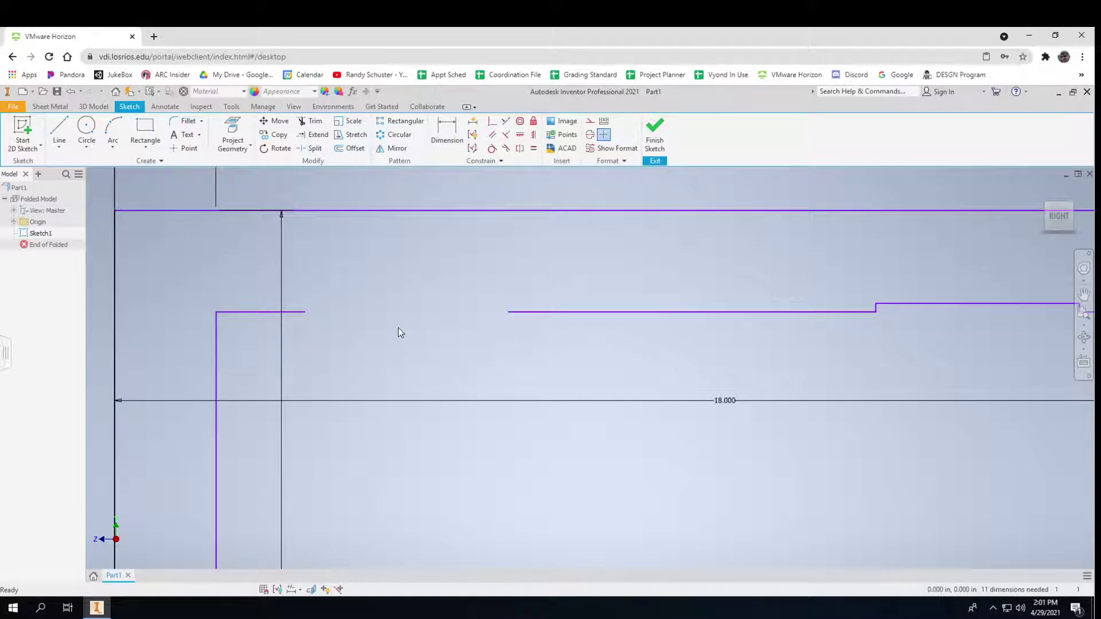
Sketch a shallow 3 in wide rectangle across the gap in the inner top edge and trim away its bottom line.
left_click(146, 135)
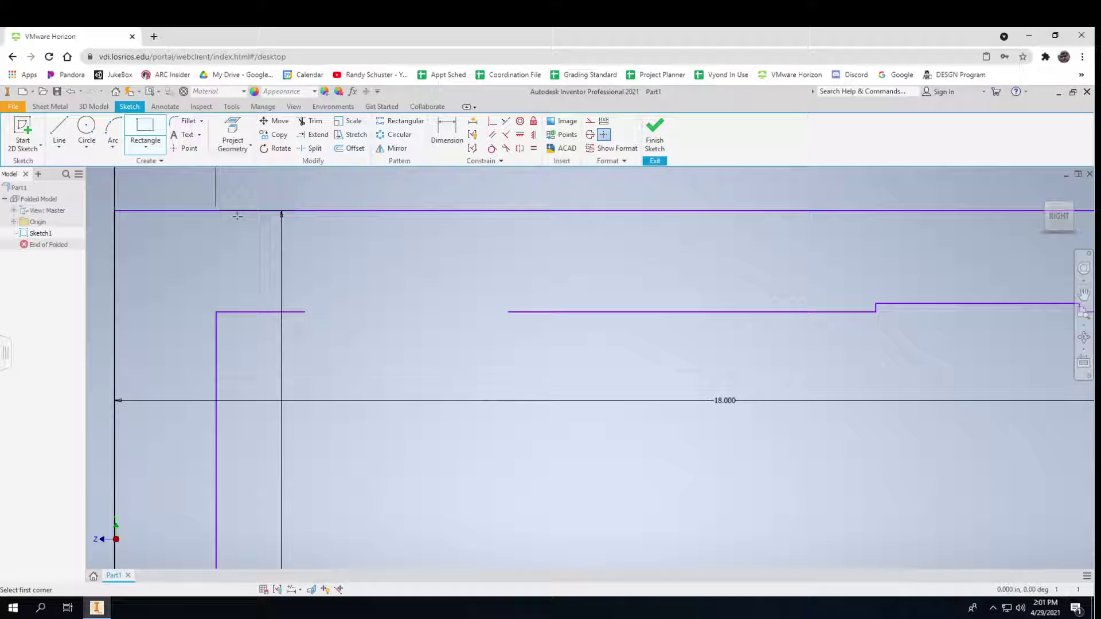
left_click(301, 311)
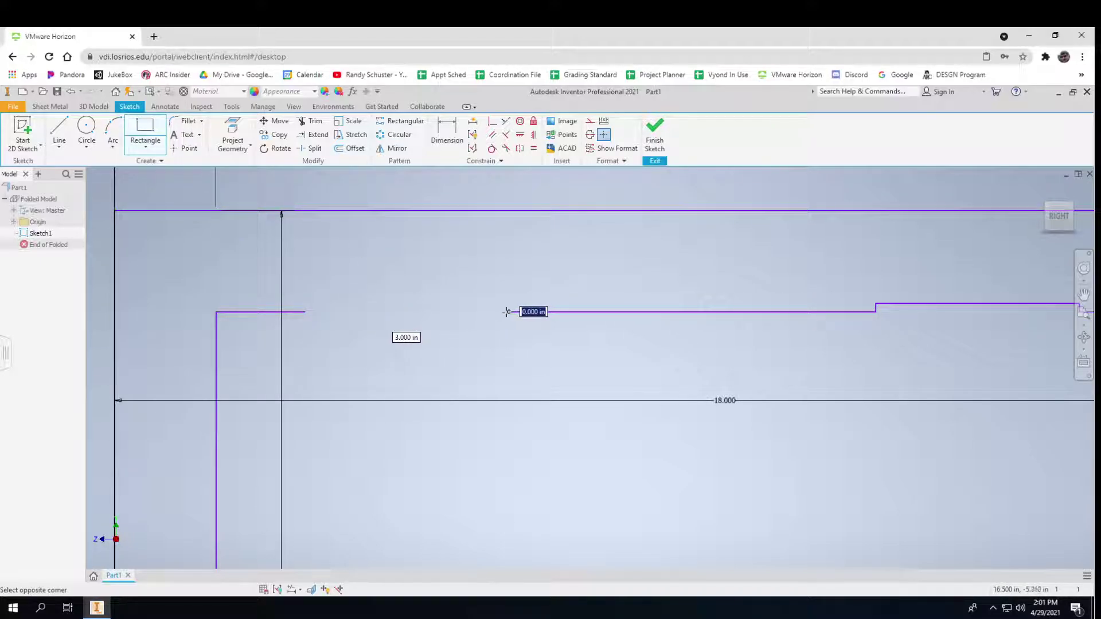
scroll(505, 313, "up", 3)
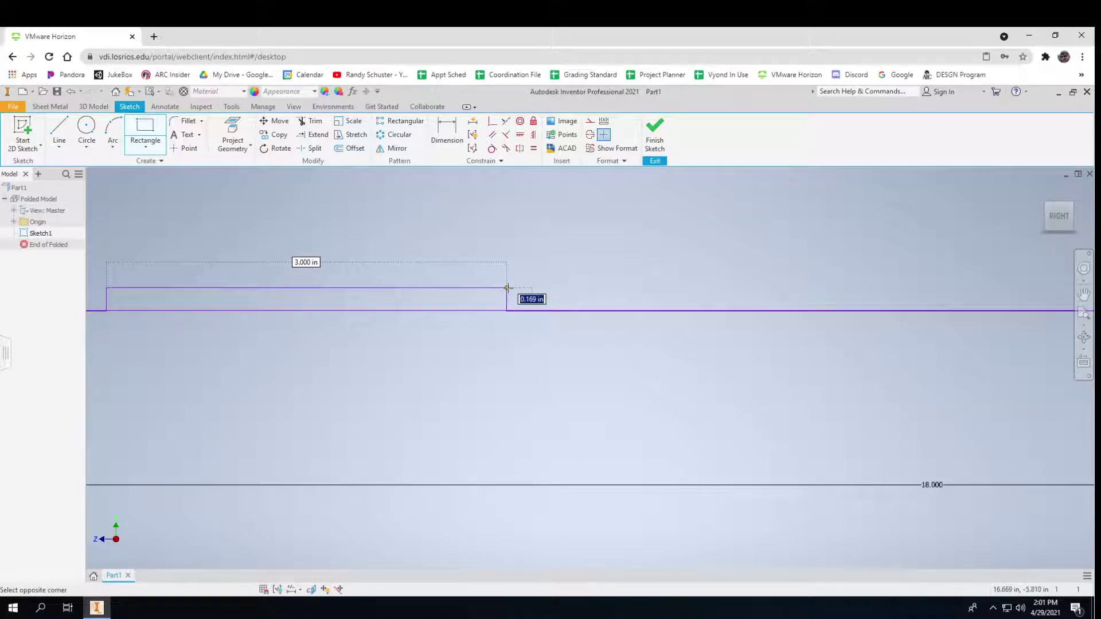
left_click(507, 293)
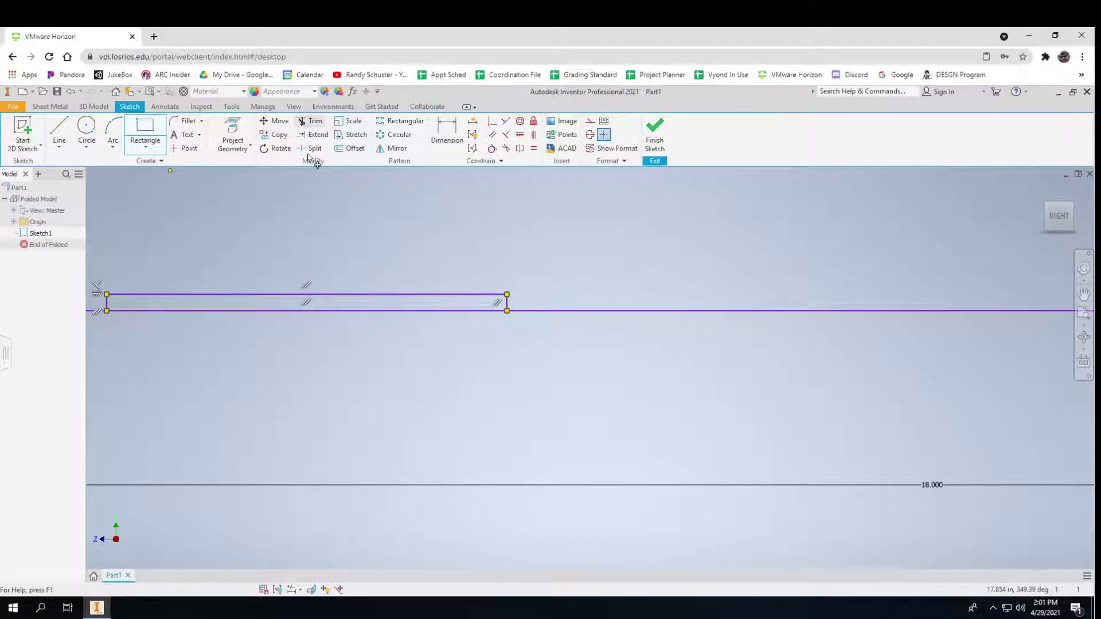
left_click(310, 121)
left_click(359, 311)
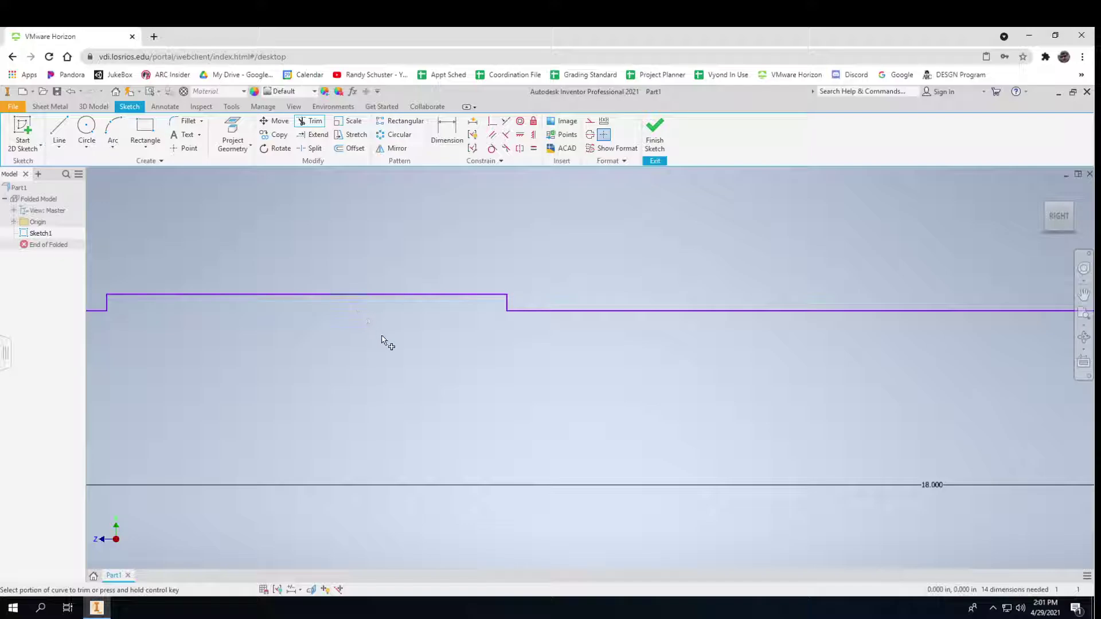
Sketch a 0.09 in diameter circle centred on the left notch's upper left corner.
scroll(383, 335, "down", 8)
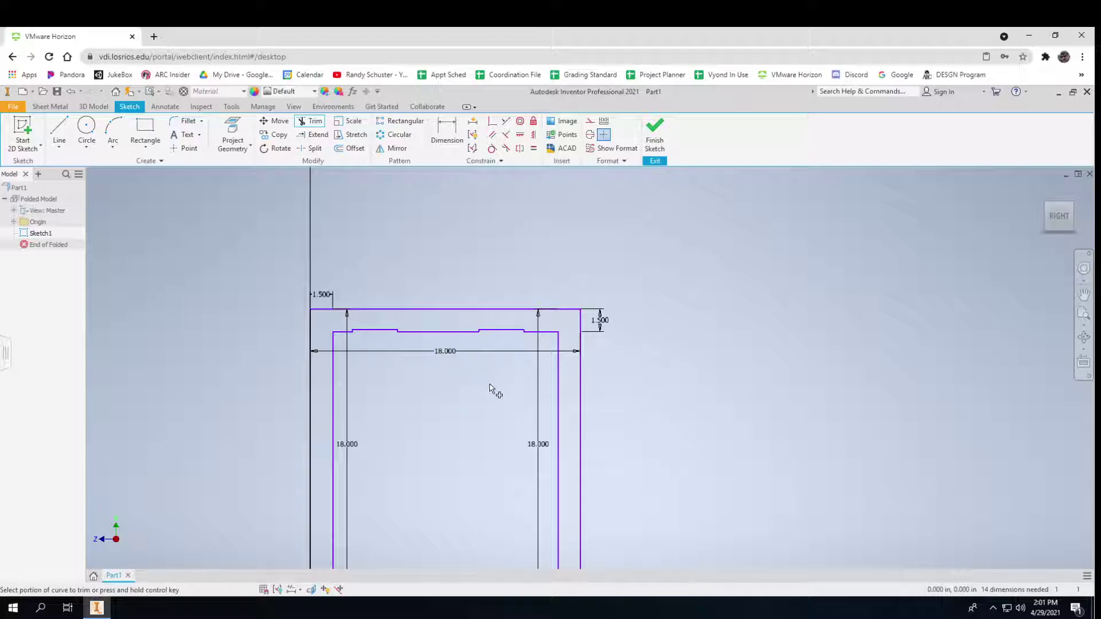
left_click(85, 127)
scroll(352, 332, "down", 6)
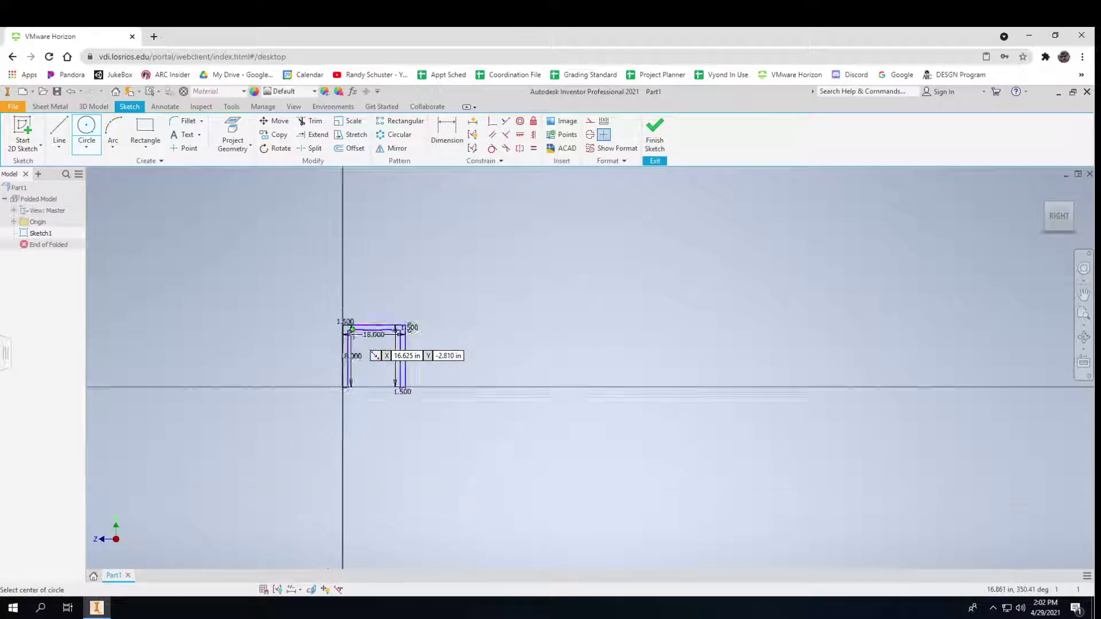
scroll(352, 332, "up", 5)
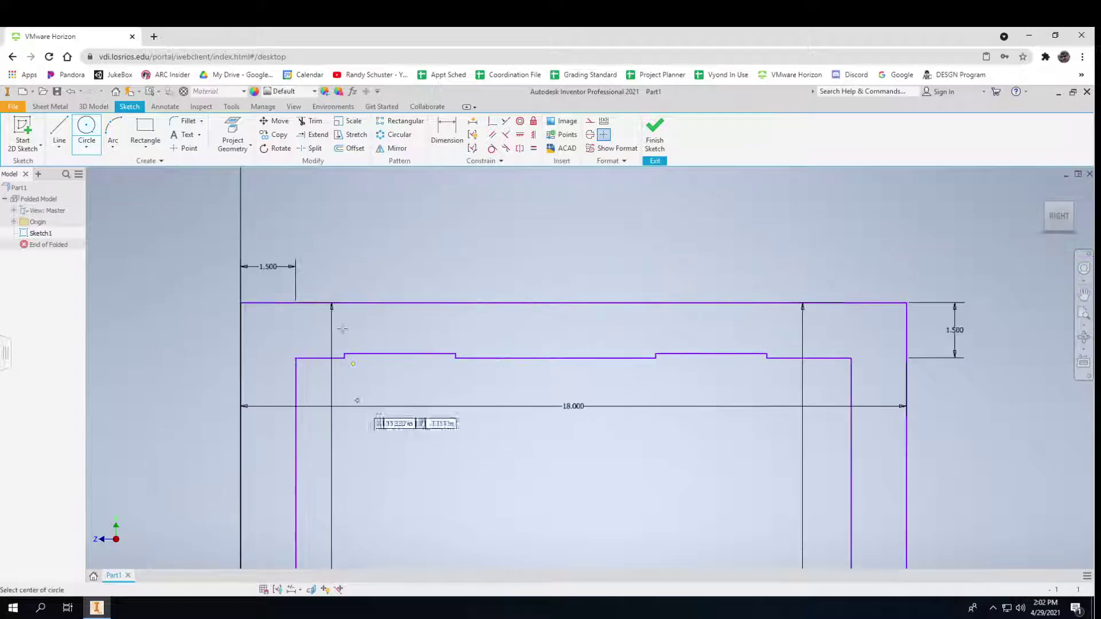
left_click(344, 355)
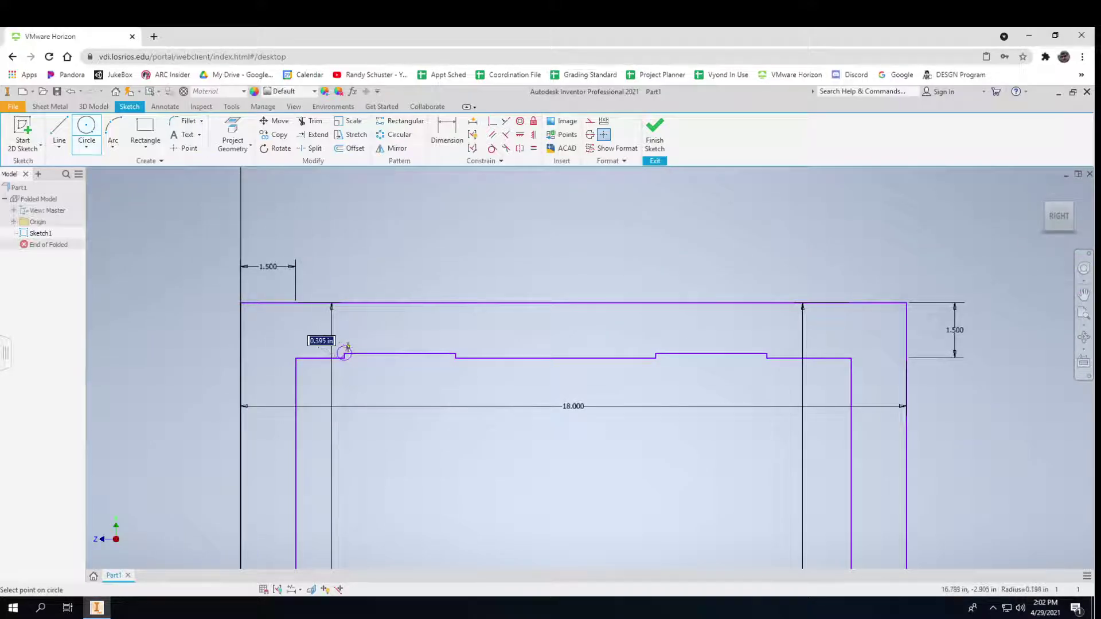
scroll(348, 348, "up", 2)
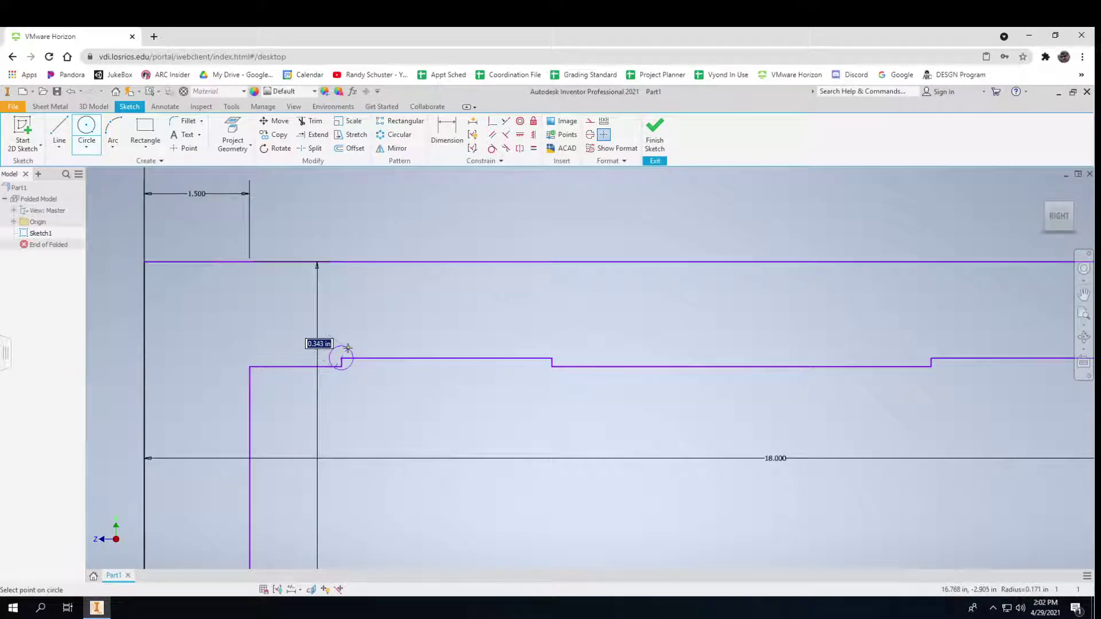
type(".09")
key("Return")
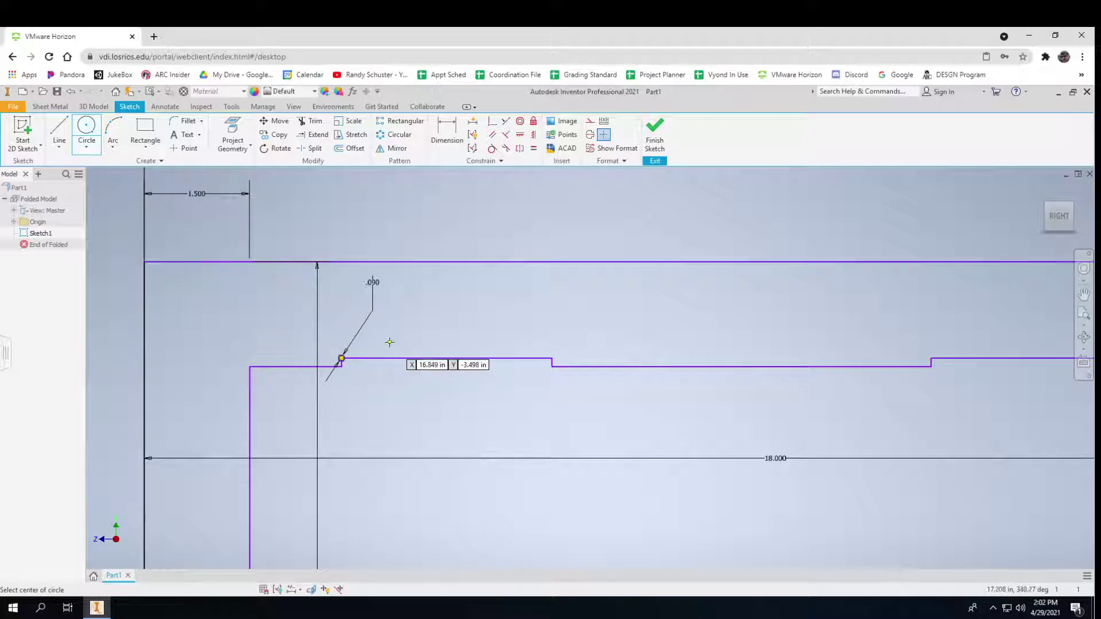
key("Escape")
Set the diameter of the circle at the left notch's upper left corner to 0.21 in.
scroll(374, 341, "up", 5)
scroll(374, 341, "down", 9)
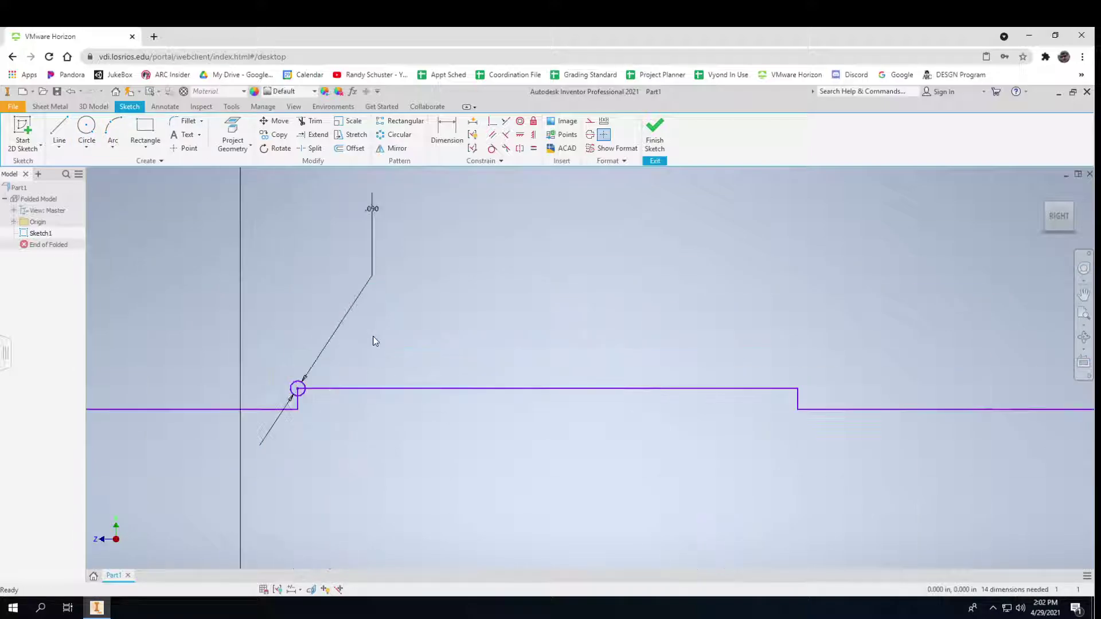
double_click(377, 216)
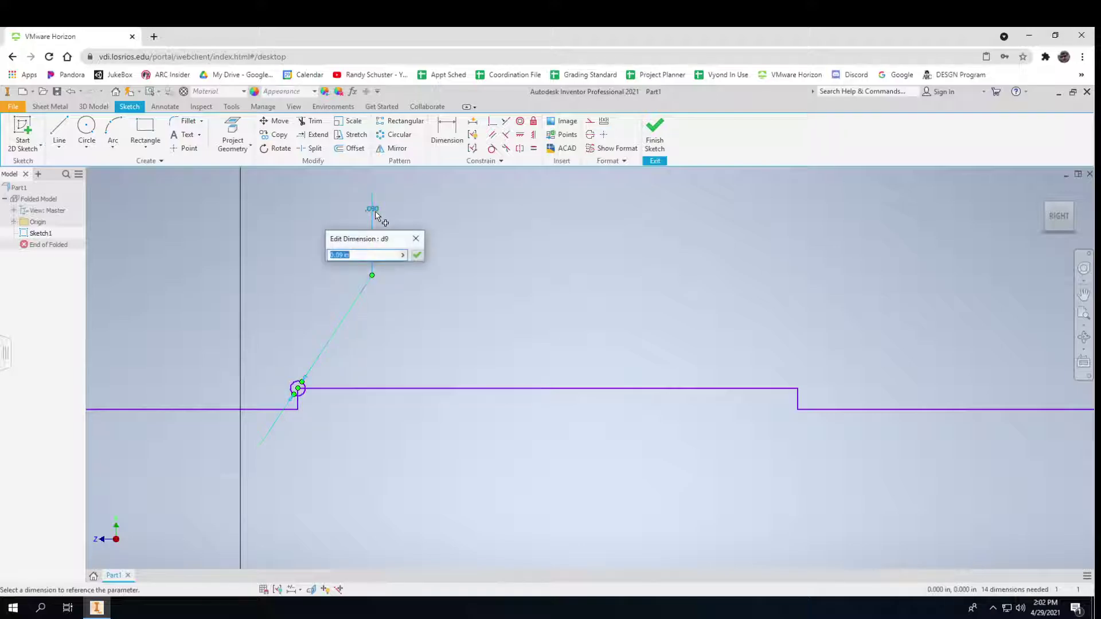
type("2")
key("Return")
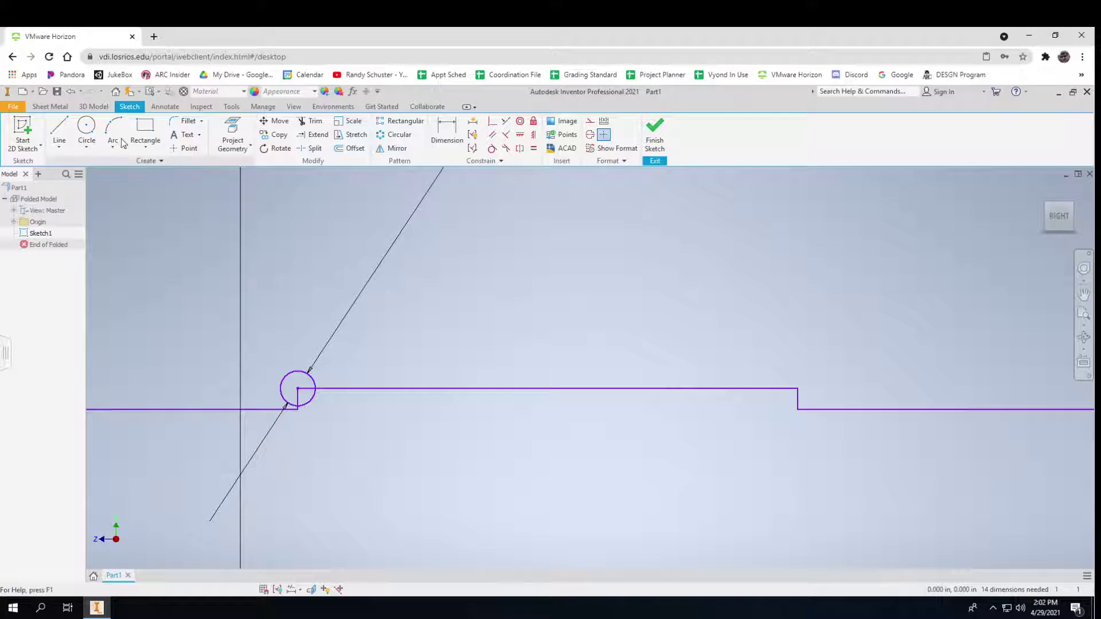
Sketch a 0.21 in diameter circle centred on the left notch's upper right corner.
left_click(87, 129)
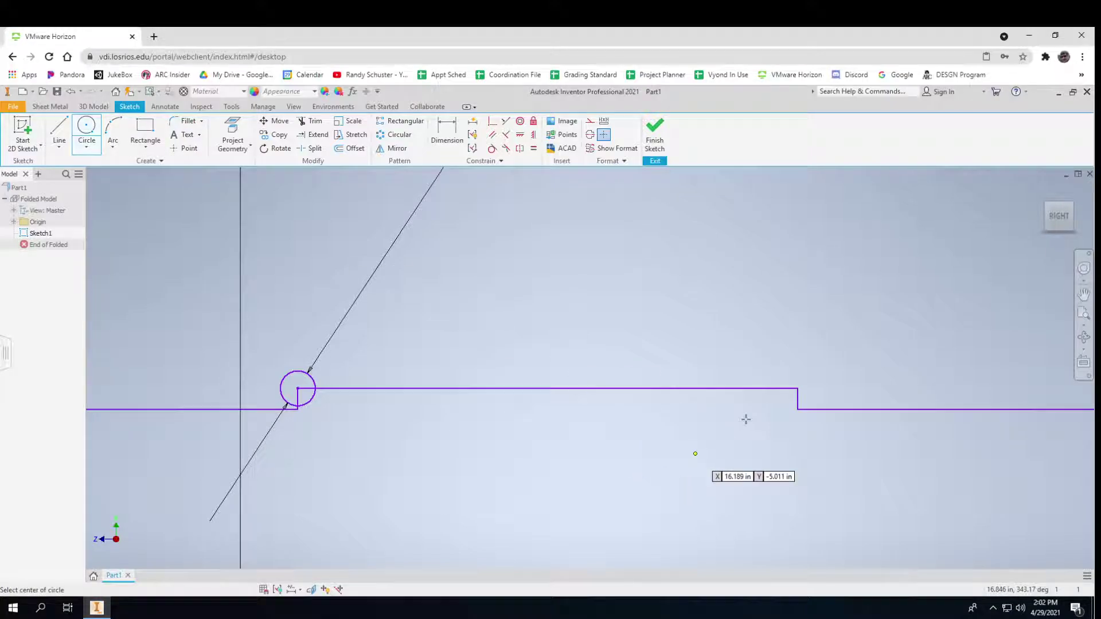
left_click(798, 389)
type(".")
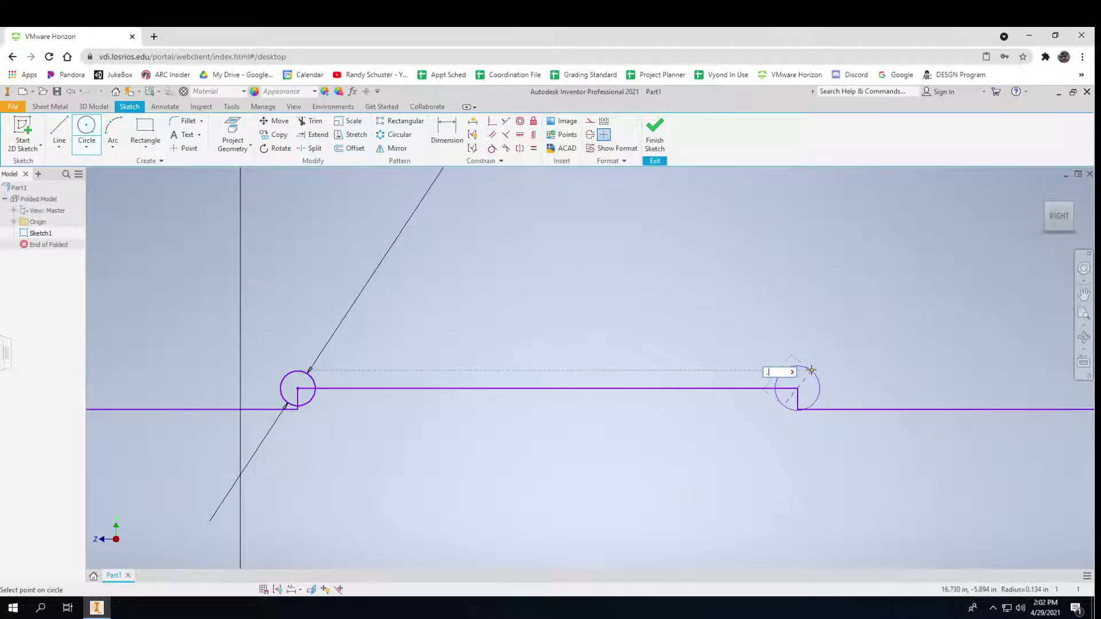
type("21")
key("Return")
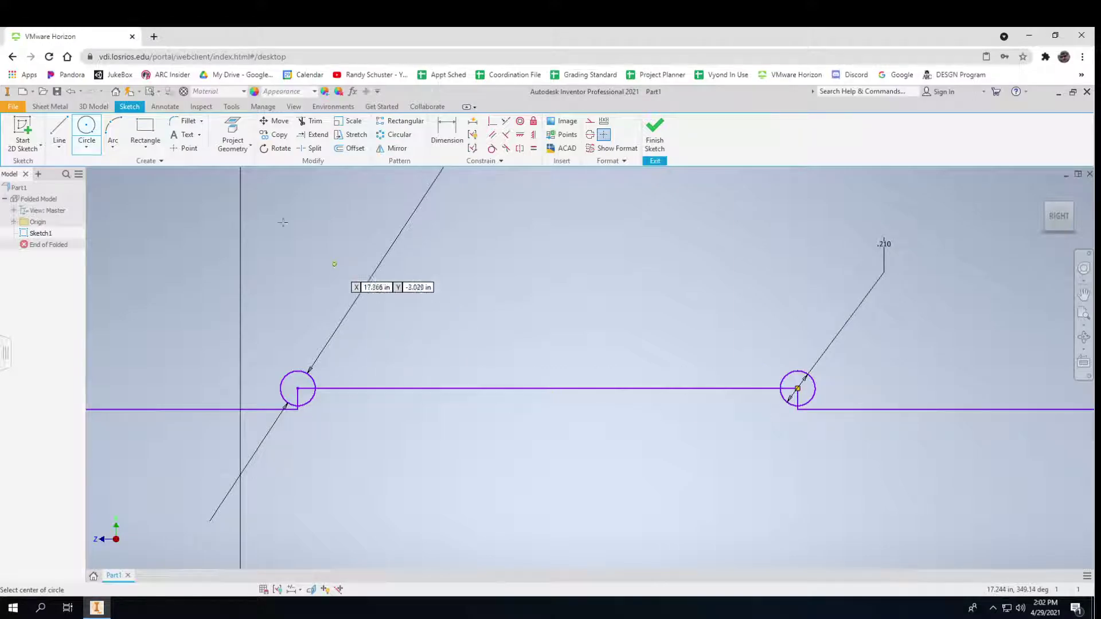
Trim the inward-facing quarter arcs and the notch lines inside both corner circles of the left notch.
left_click(310, 121)
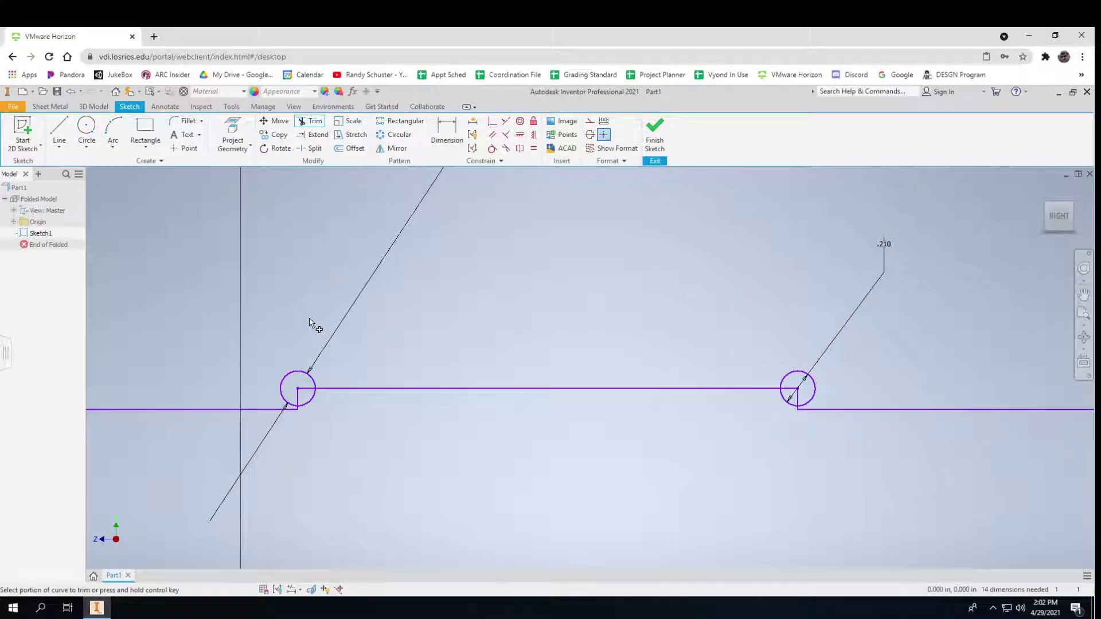
left_click(312, 402)
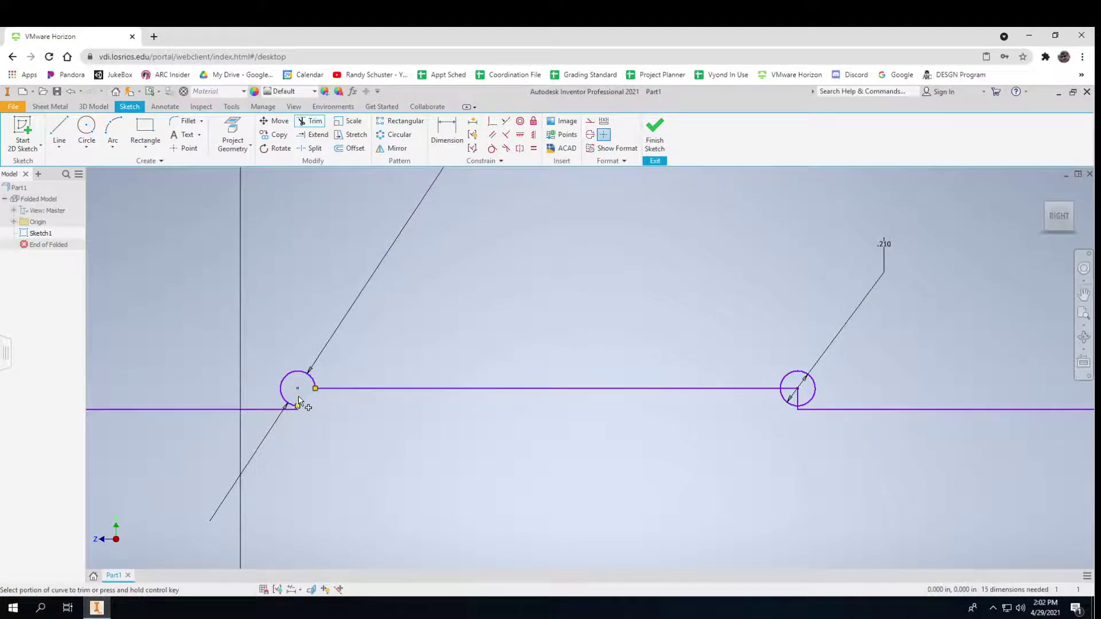
left_click(299, 396)
left_click(785, 404)
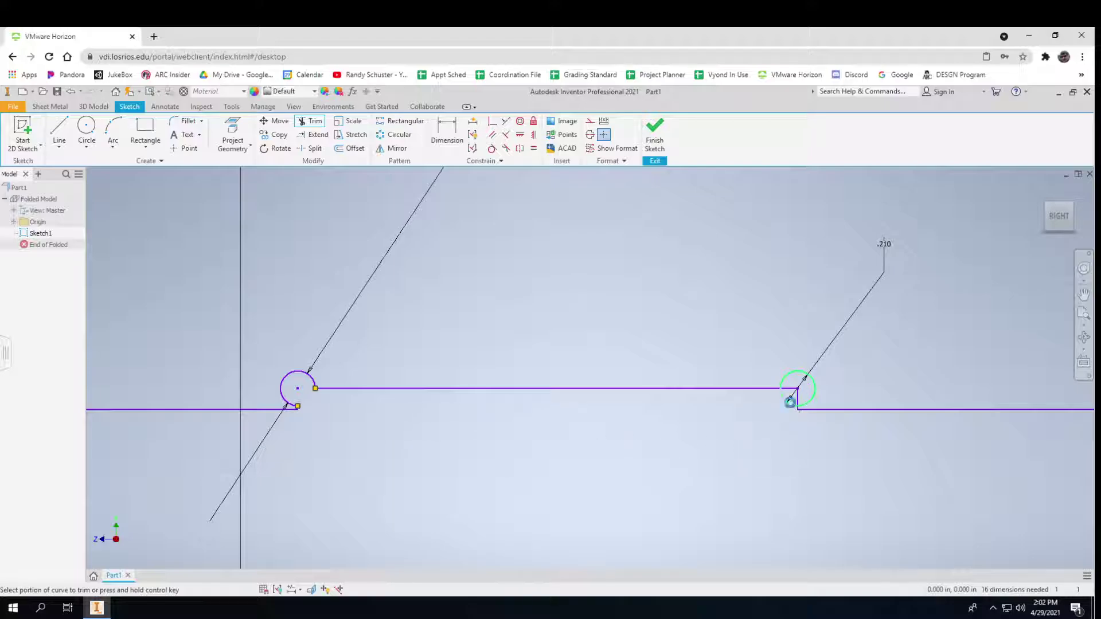
left_click(797, 397)
Sketch a 0.231 in diameter circle centred on the right notch's upper left corner.
middle_click_drag(804, 439, 393, 435)
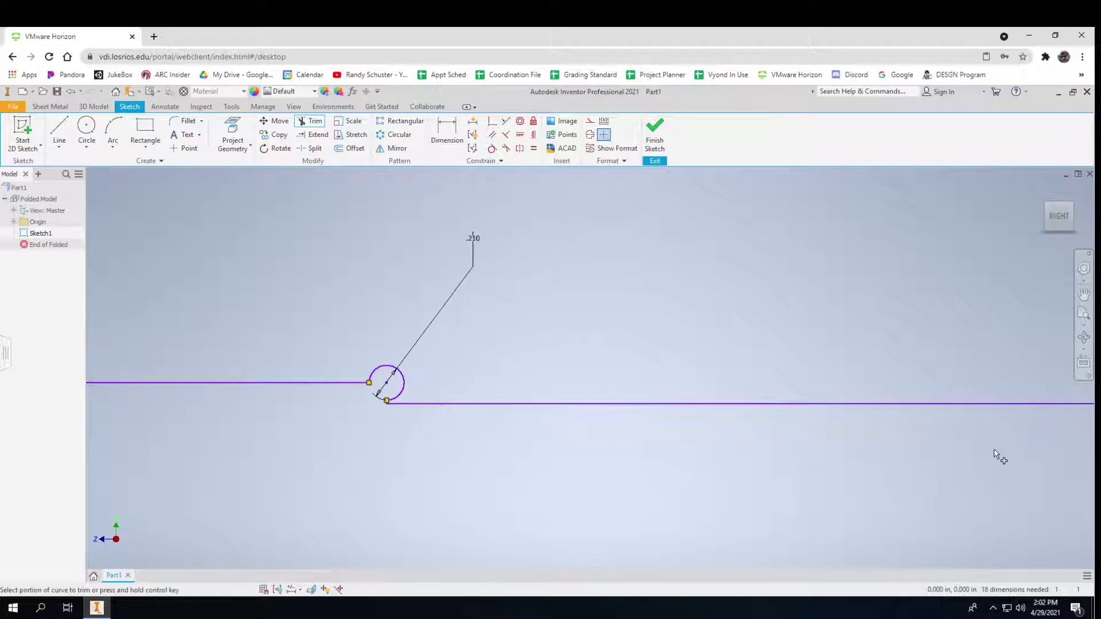
middle_click_drag(995, 452, 463, 449)
middle_click_drag(763, 434, 350, 374)
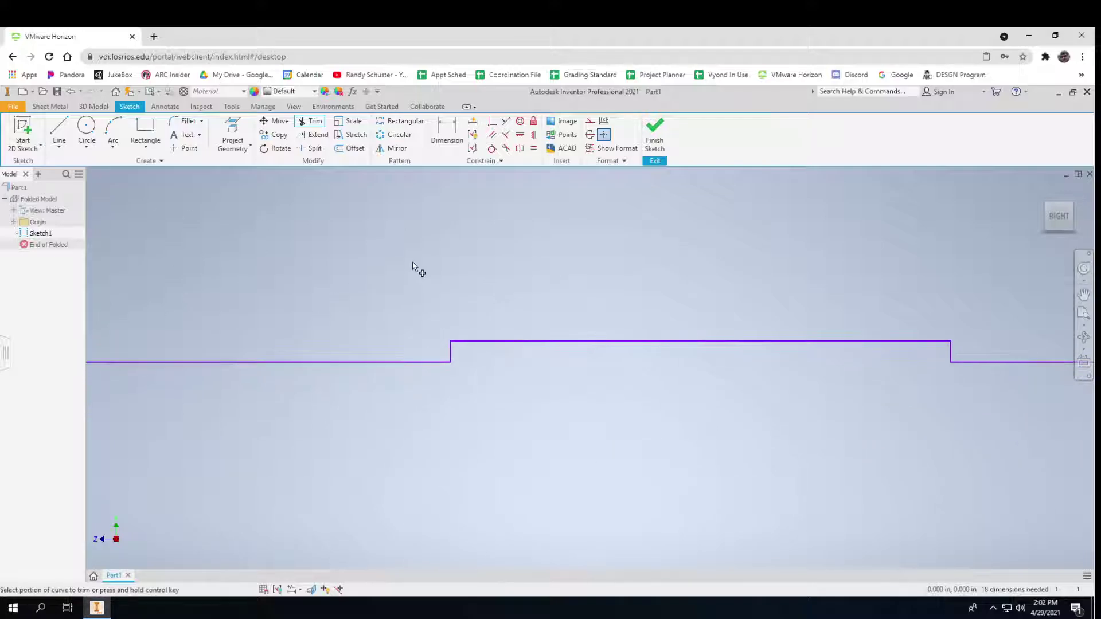
left_click(86, 132)
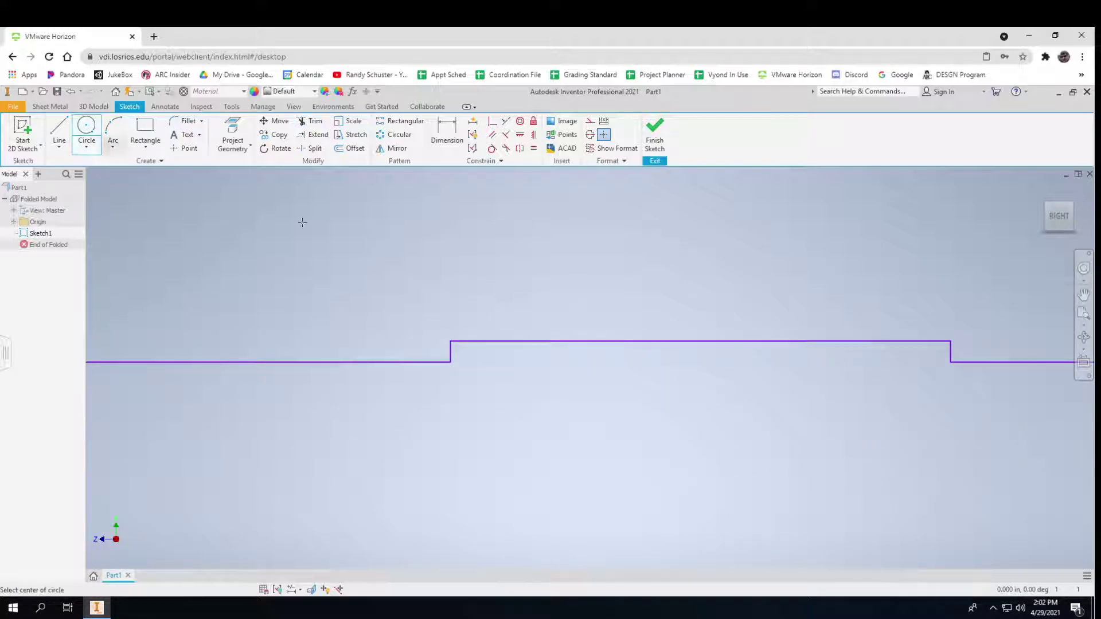
left_click(451, 341)
type(".")
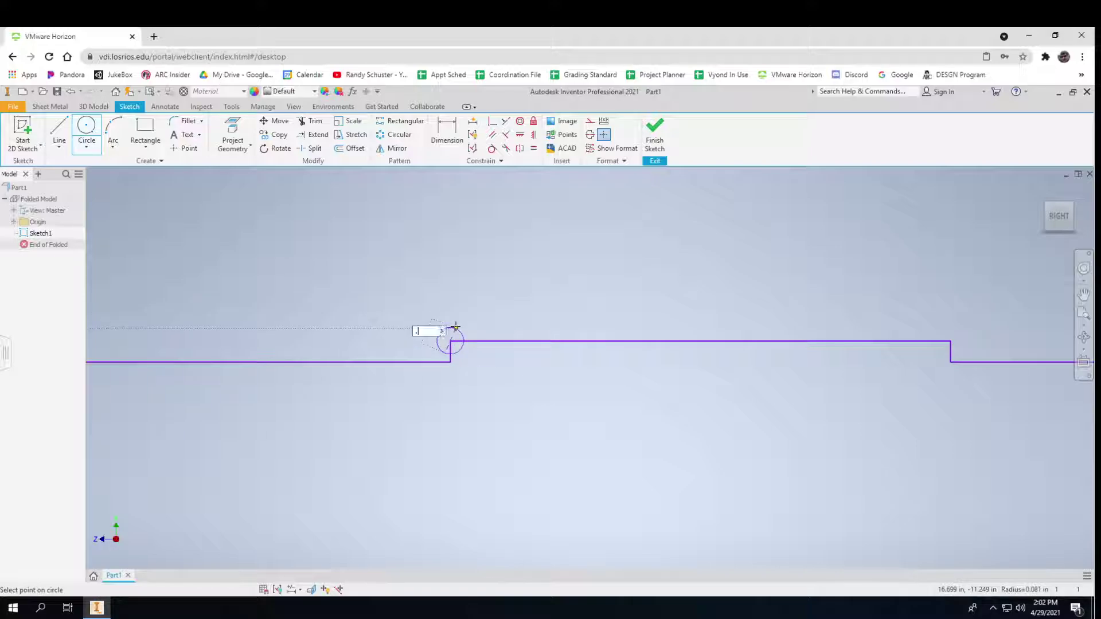
type("231")
key("Return")
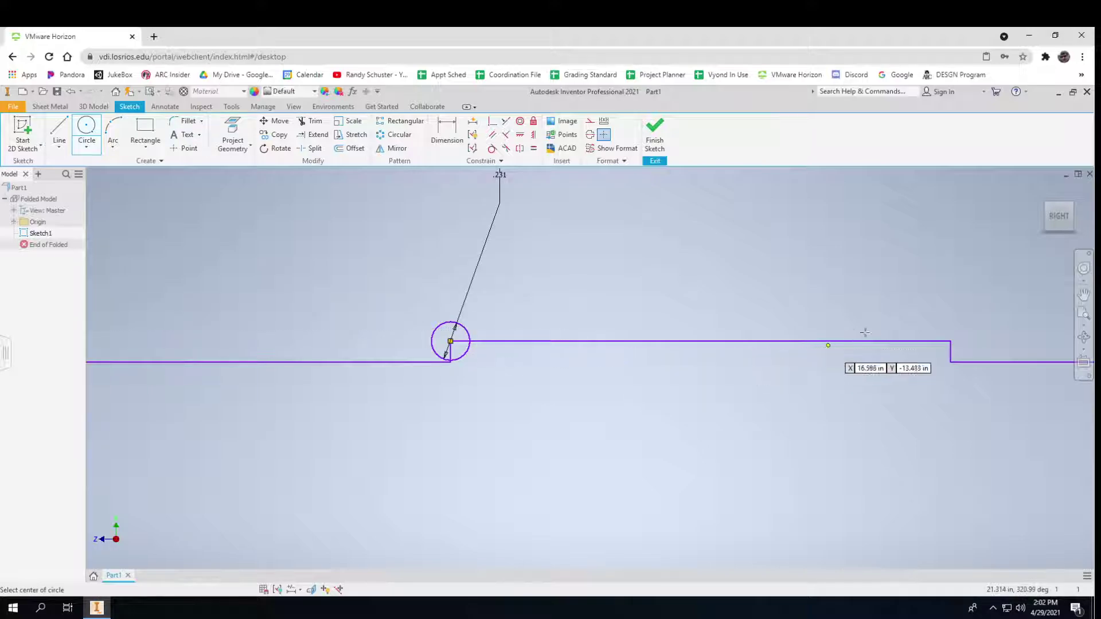
Sketch a 0.21 in diameter circle centred on the right notch's upper right corner.
left_click(951, 341)
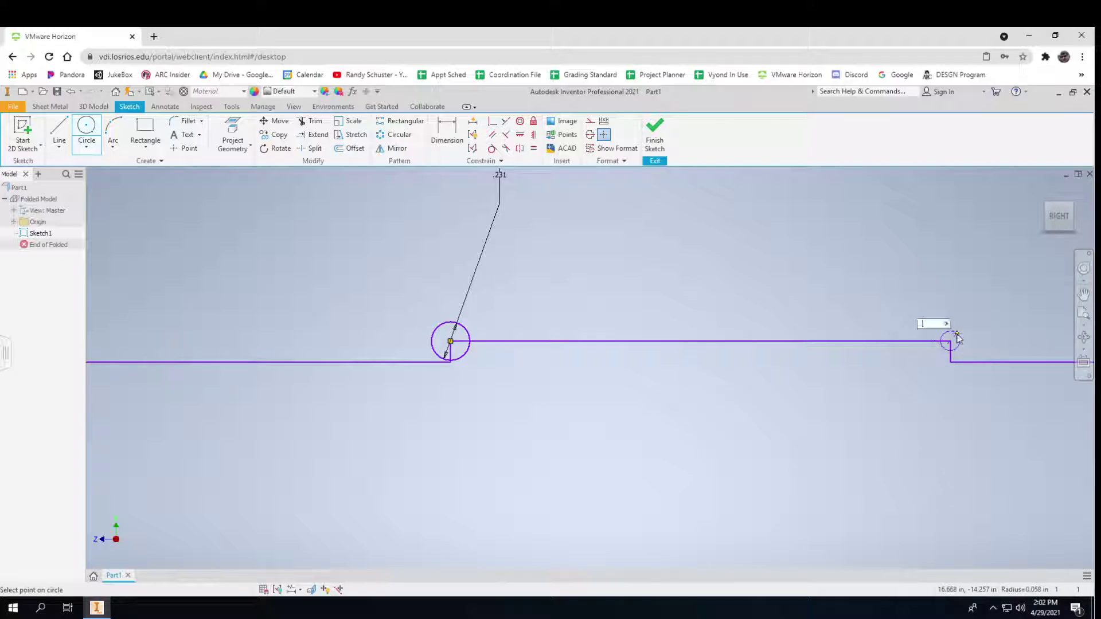
type(".21")
key("Return")
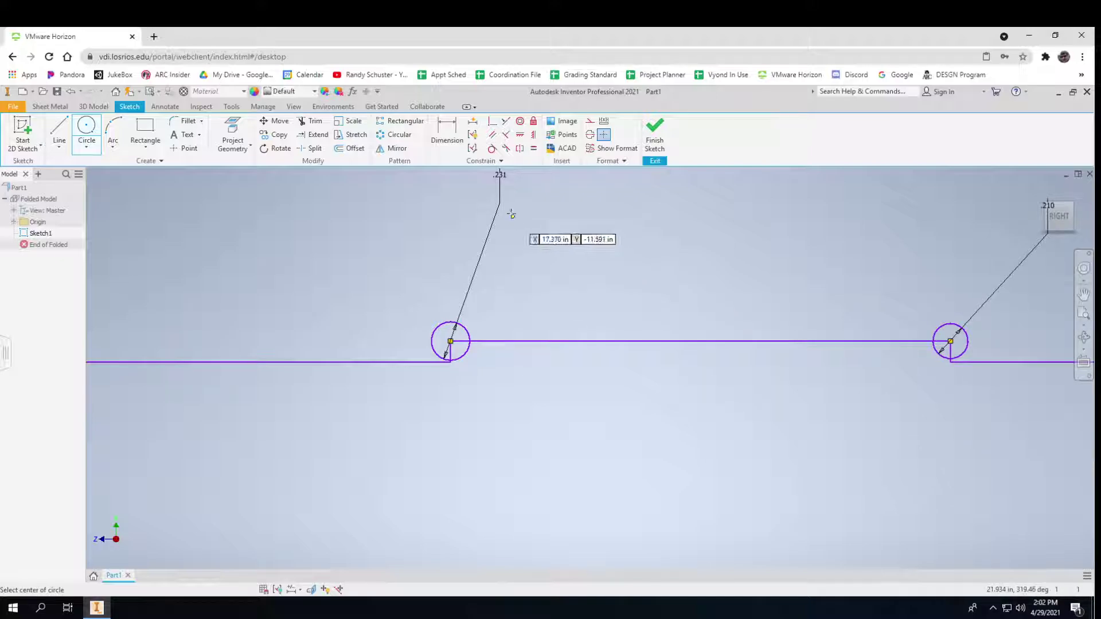
key("Escape")
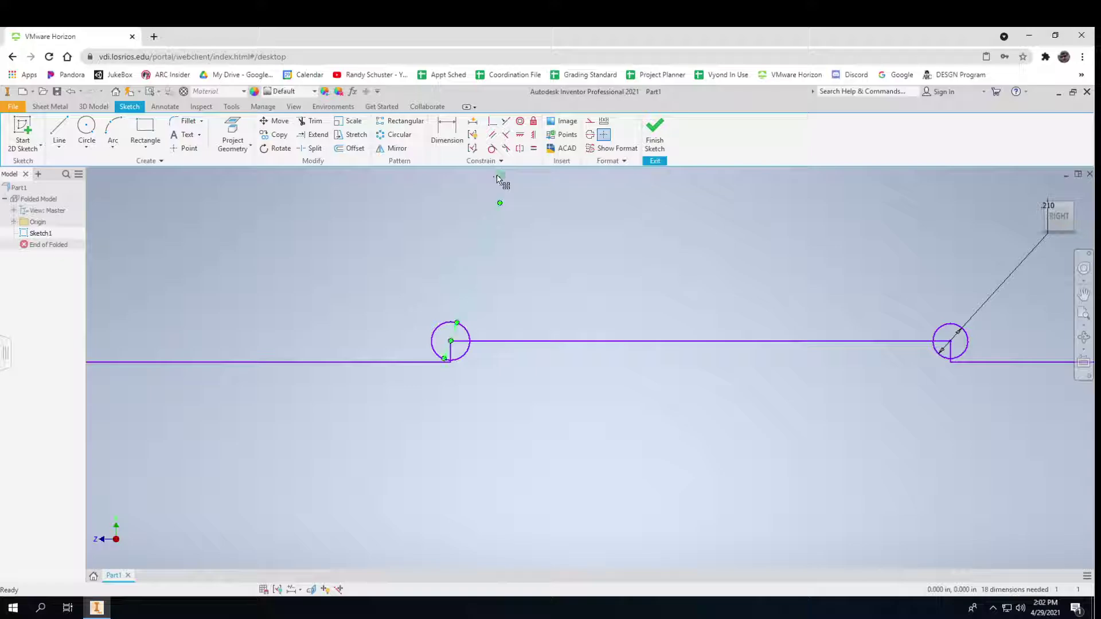
Set the diameter of the circle at the right notch's upper left corner to 0.21 in.
double_click(499, 177)
type(".")
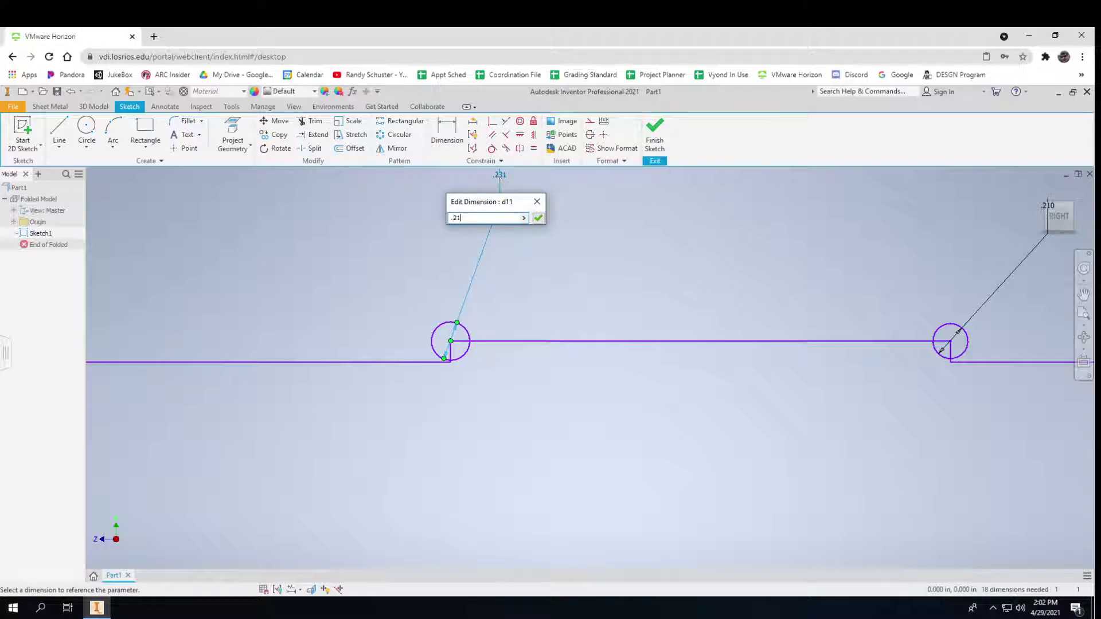
type("21")
key("Return")
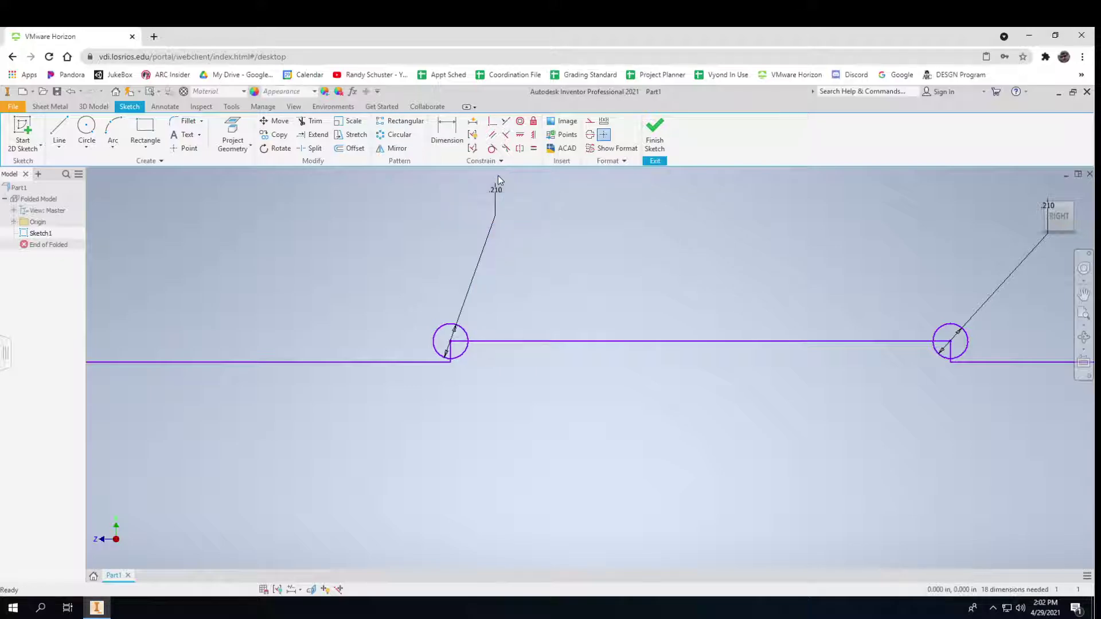
Trim the inward-facing arcs and notch lines inside both corner circles of the right notch, and finish the sketch.
left_click(310, 121)
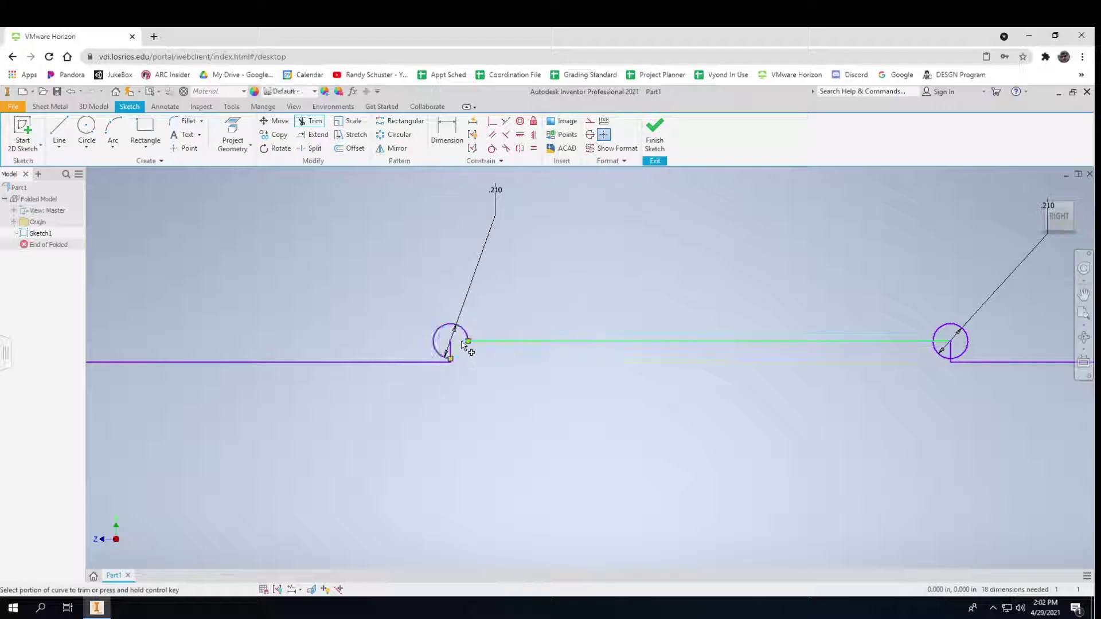
left_click(462, 355)
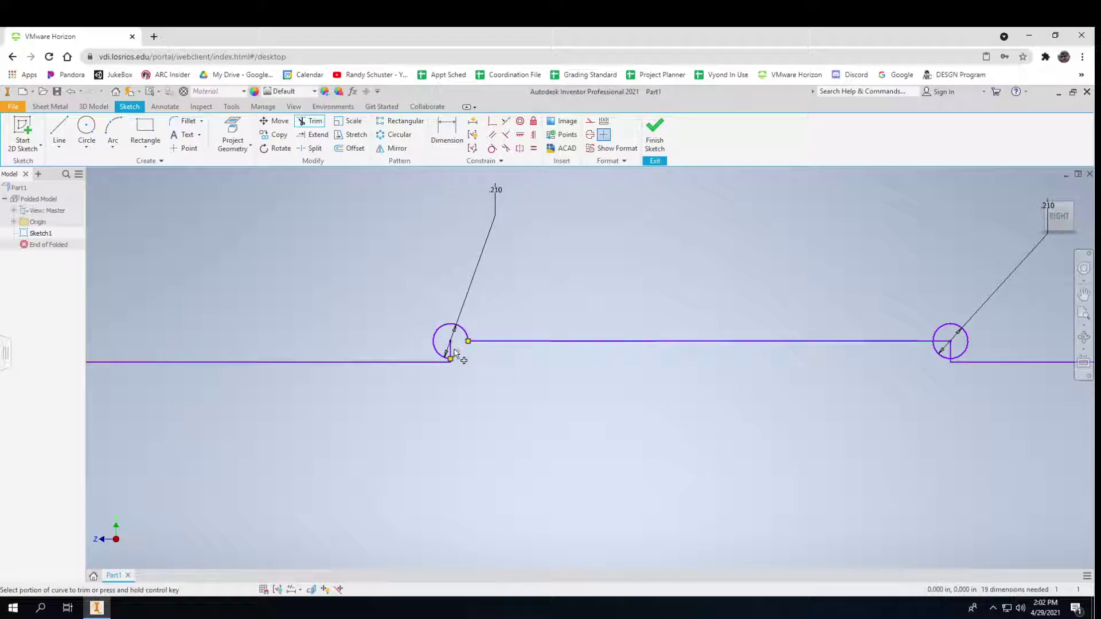
left_click(944, 357)
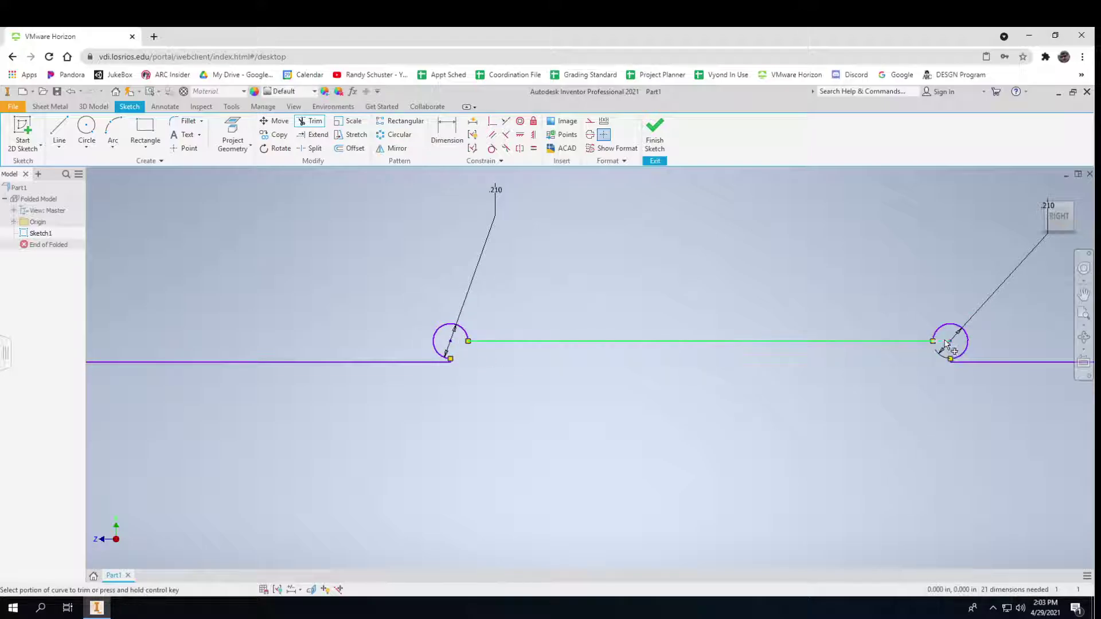
left_click(944, 342)
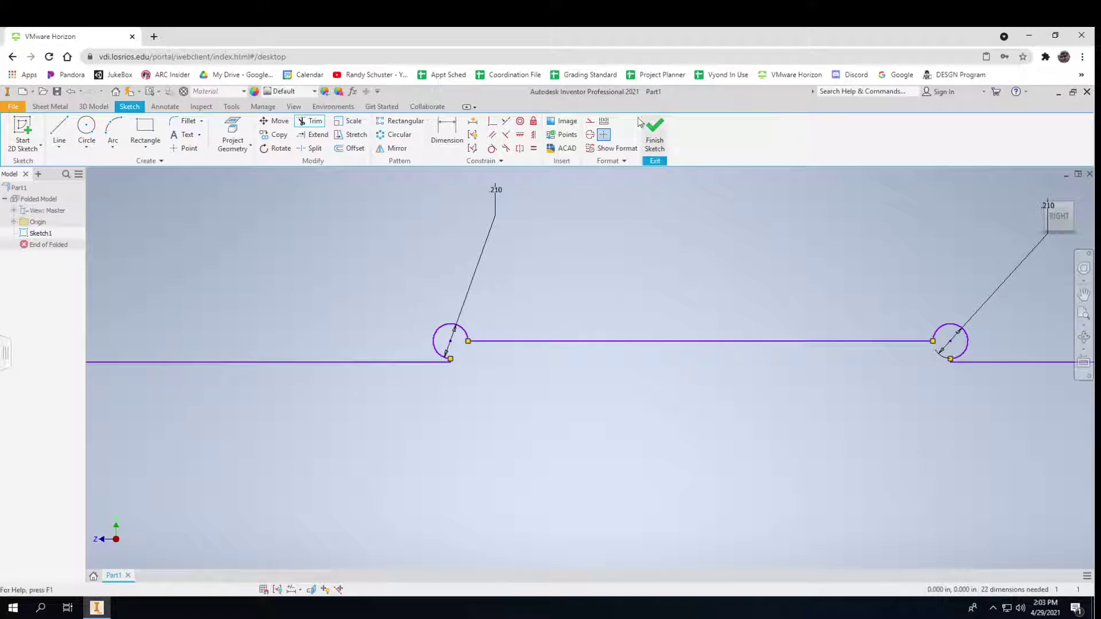
left_click(655, 131)
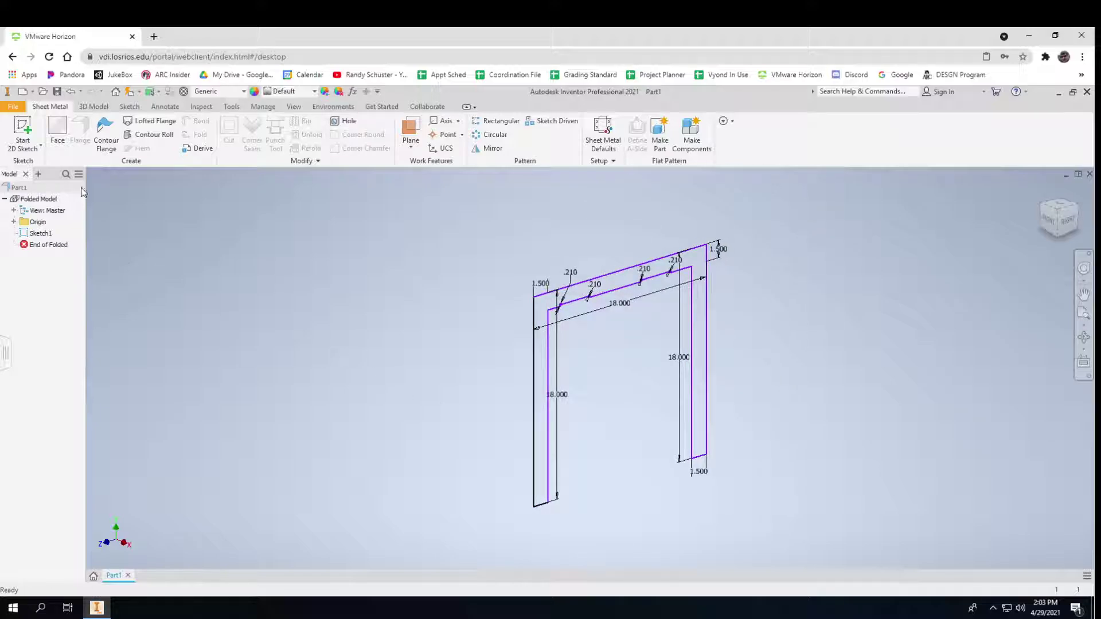
Try to create a sheet metal face from the outline and check the sketch with Sketch Doctor's Diagnose Sketch treatment.
left_click(59, 127)
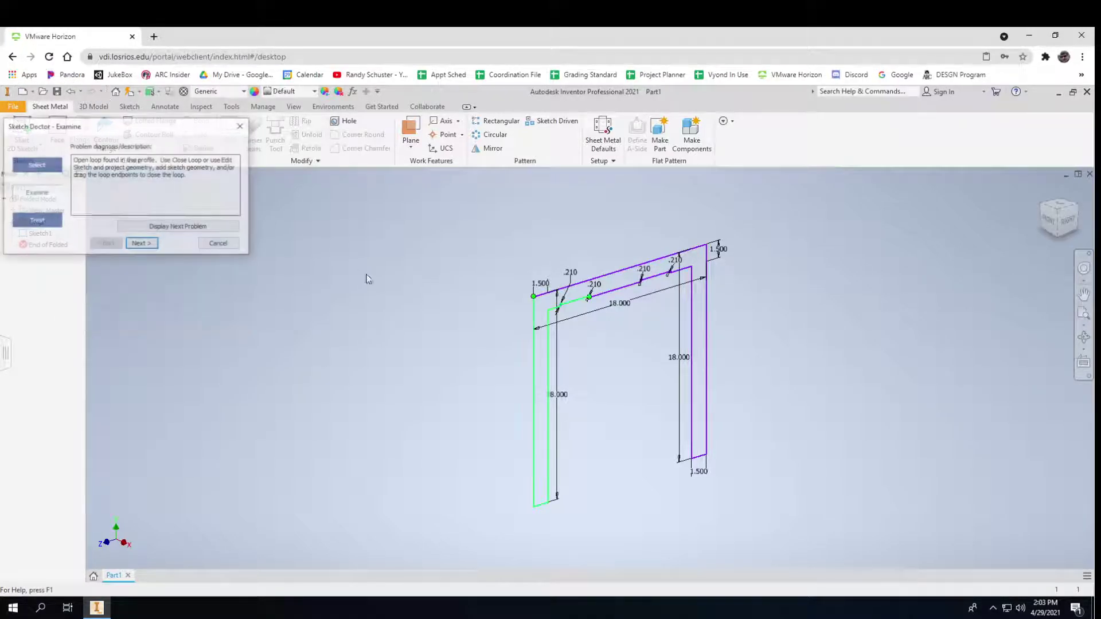
left_click(142, 245)
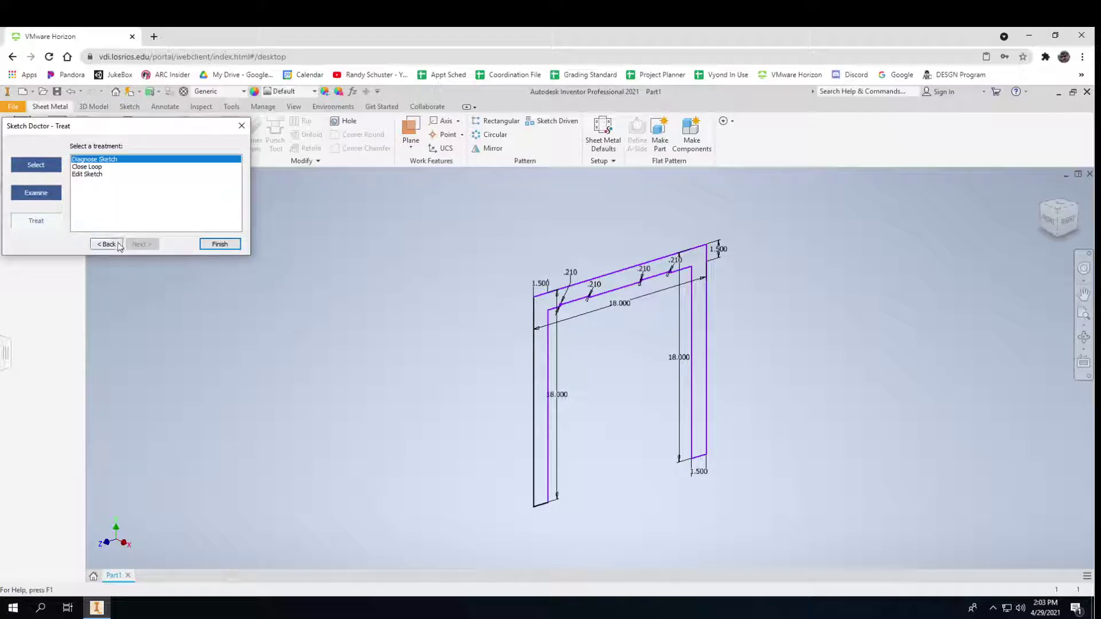
left_click(219, 243)
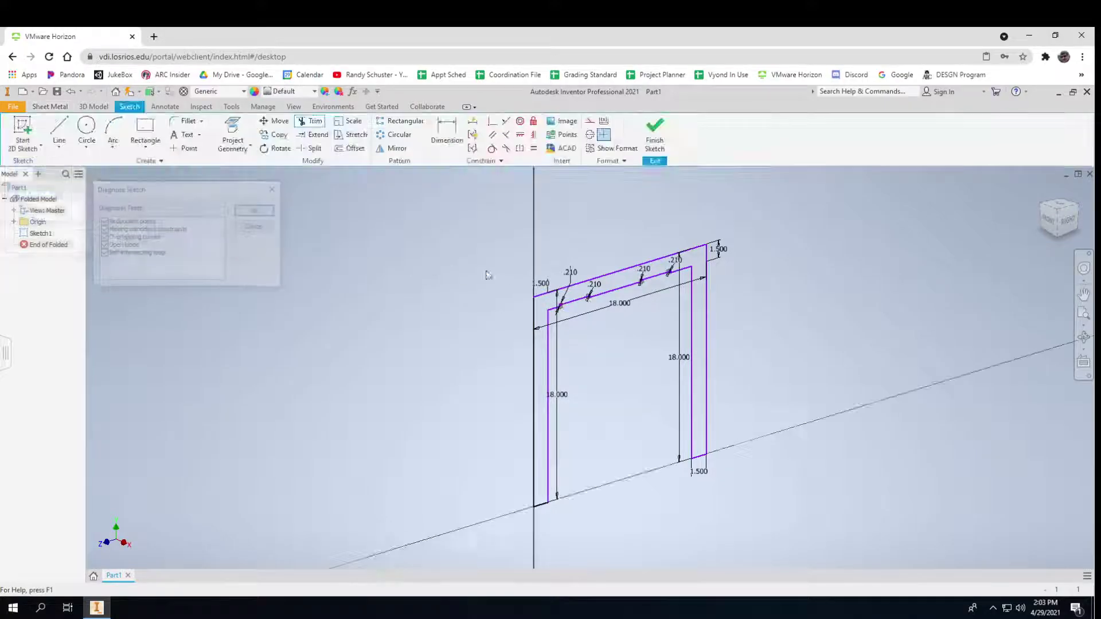
left_click(251, 229)
left_click(256, 212)
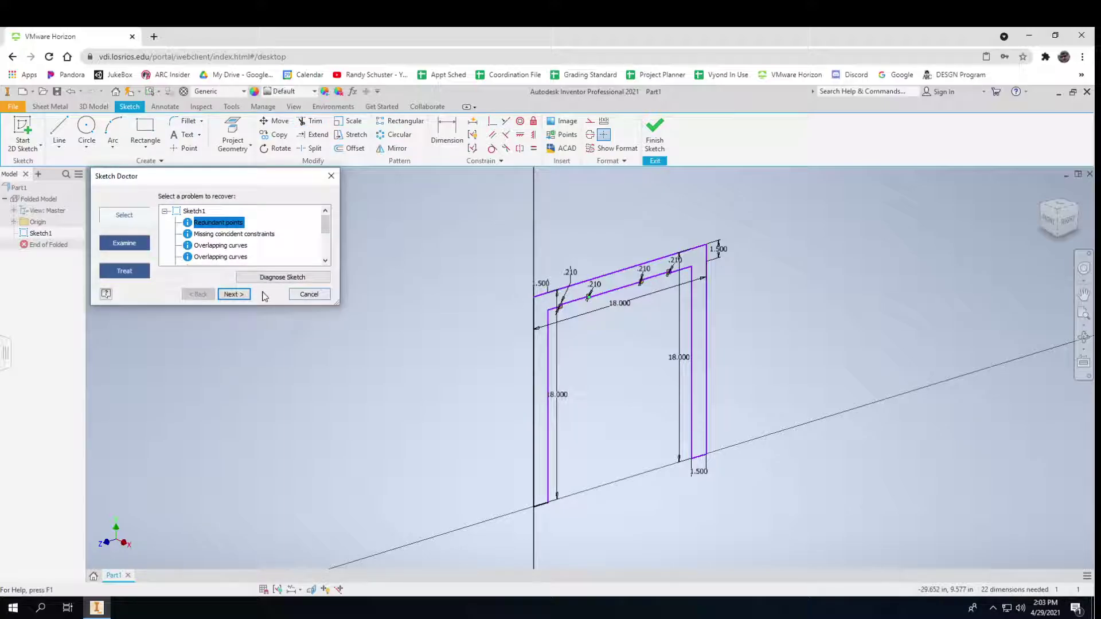
left_click(308, 294)
scroll(577, 312, "down", 5)
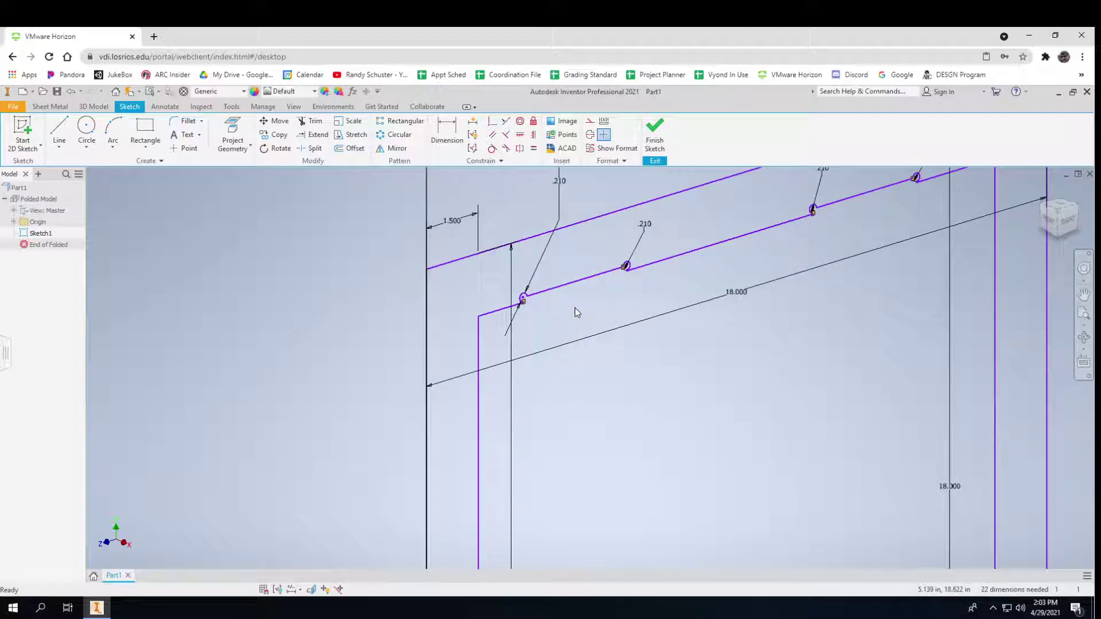
scroll(577, 313, "down", 3)
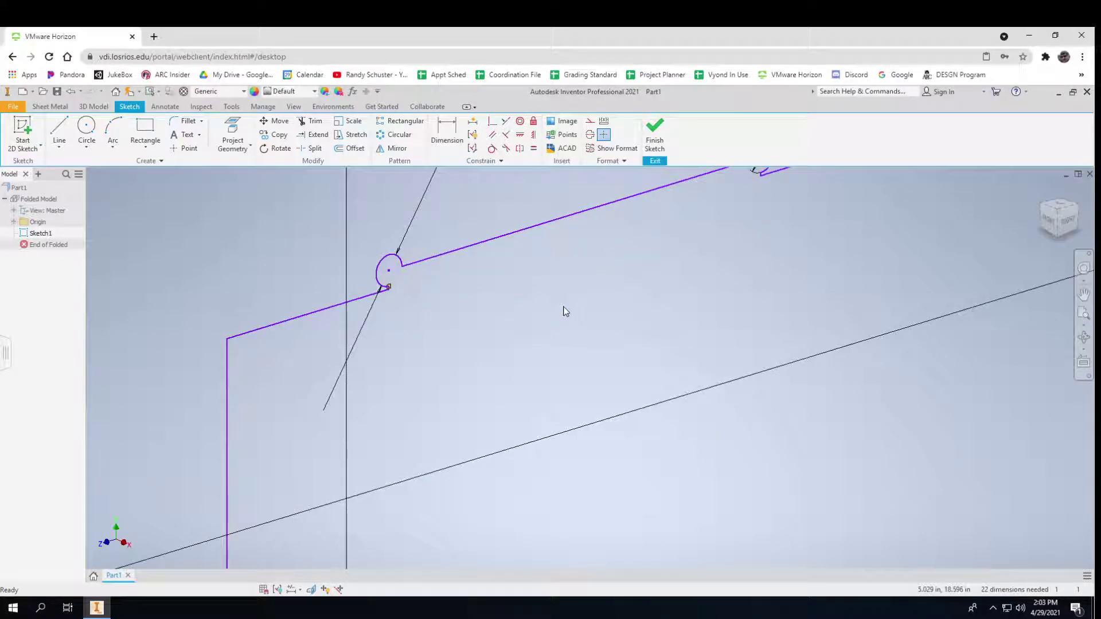
scroll(566, 311, "up", 6)
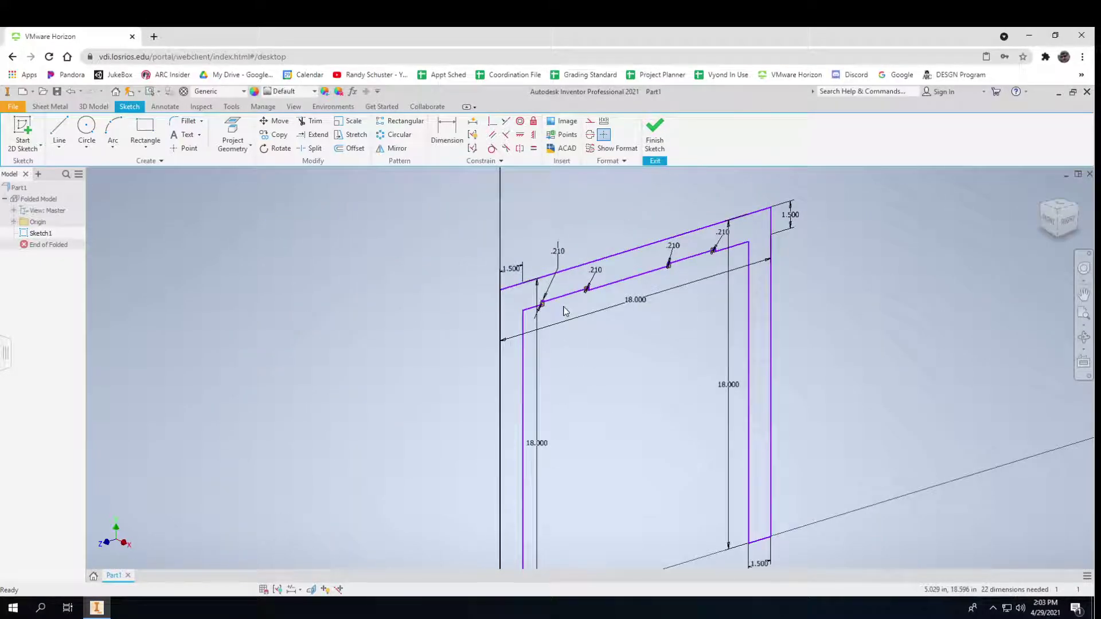
scroll(579, 310, "up", 3)
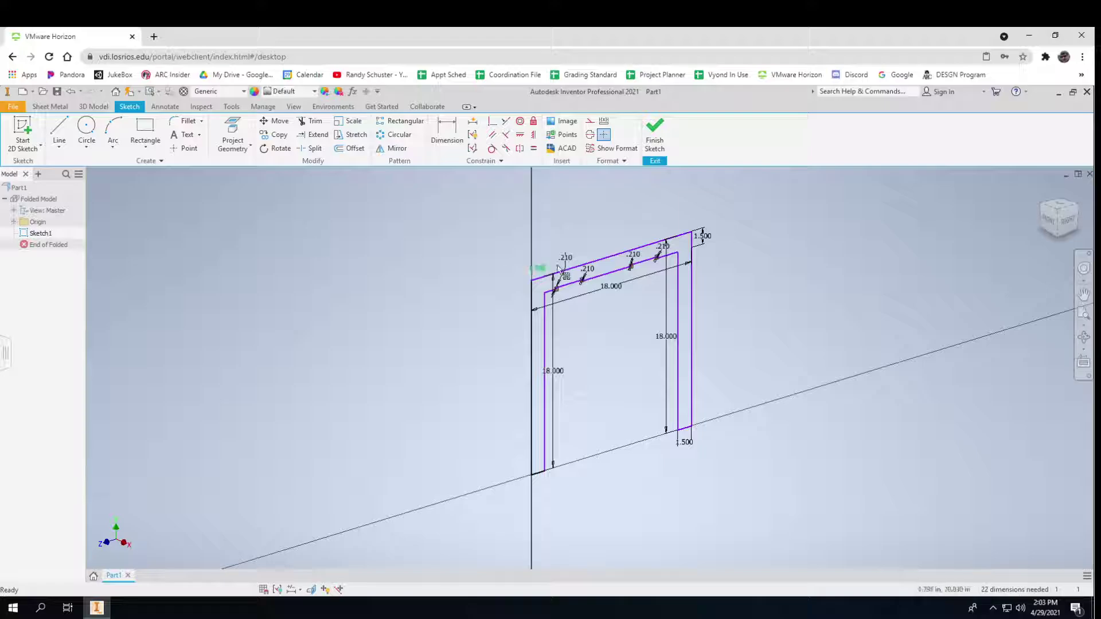
left_click(655, 133)
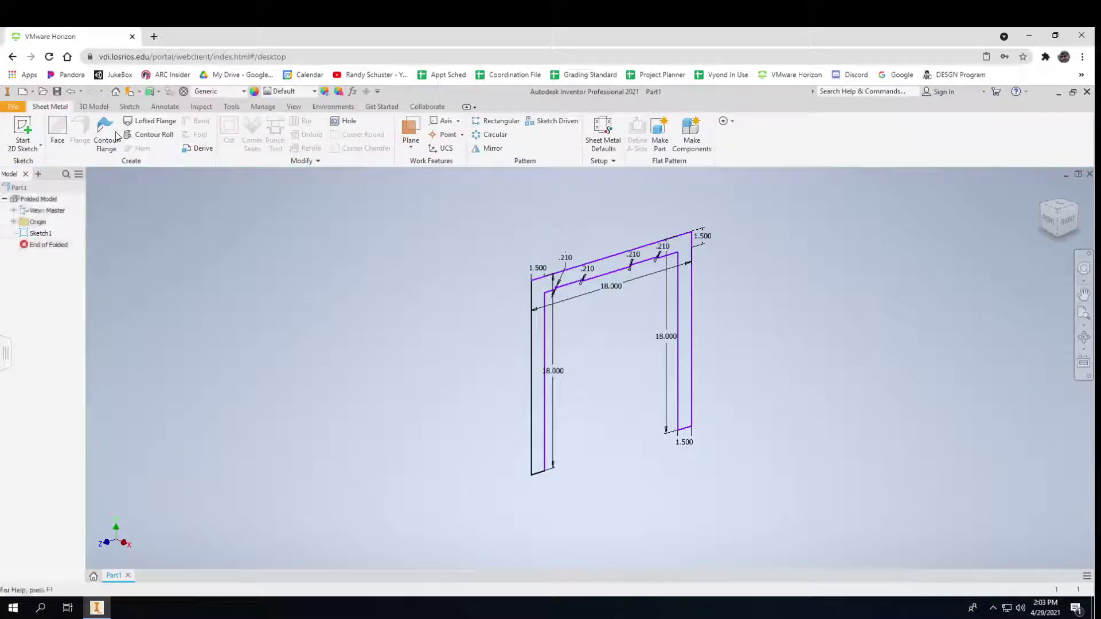
Try the Face command again and go through Sketch Doctor's treatment for the open loop.
left_click(65, 127)
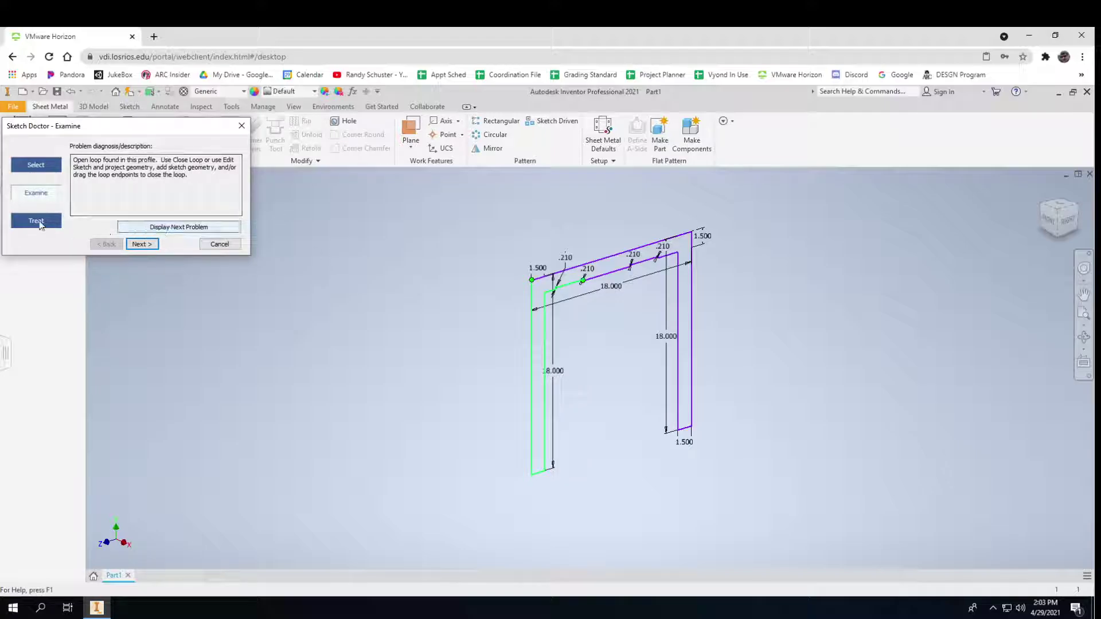
left_click(138, 249)
left_click(220, 245)
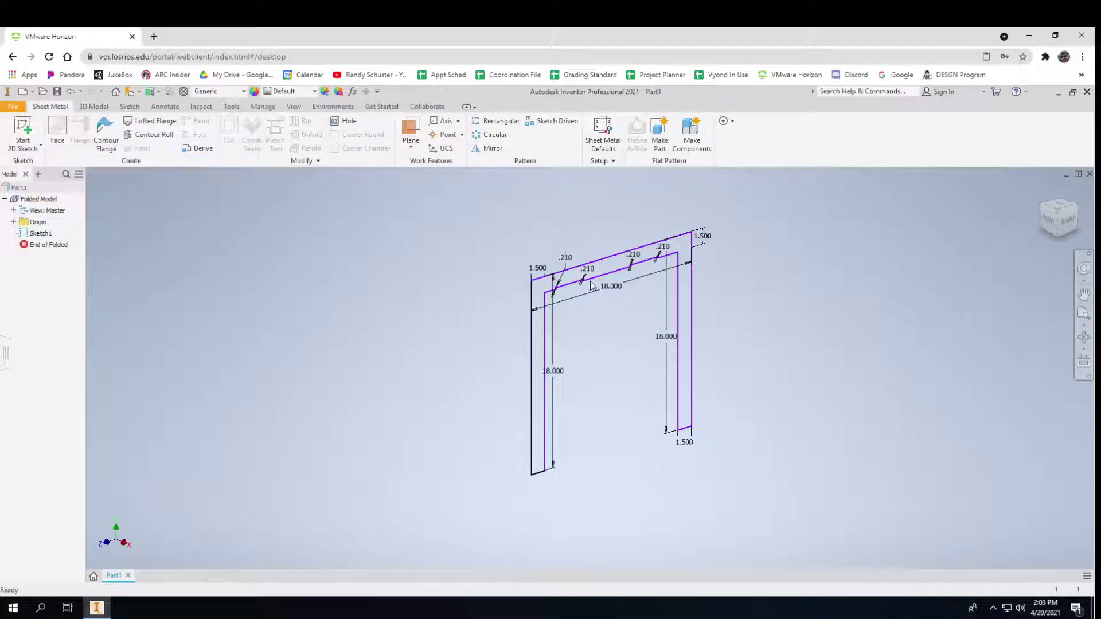
Examine the relief arcs at the notch corners for gaps between the arcs and the outline's lines.
scroll(592, 286, "up", 5)
scroll(593, 287, "down", 8)
scroll(590, 283, "down", 6)
middle_click_drag(580, 265, 648, 554)
scroll(508, 414, "down", 2)
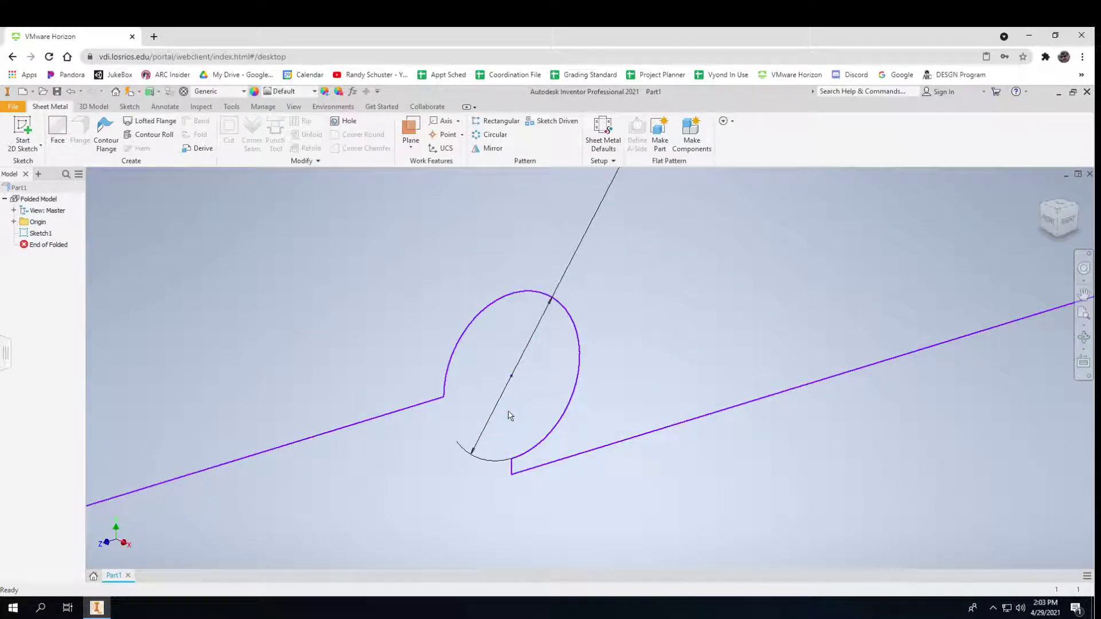
left_click(522, 455)
left_click(422, 404)
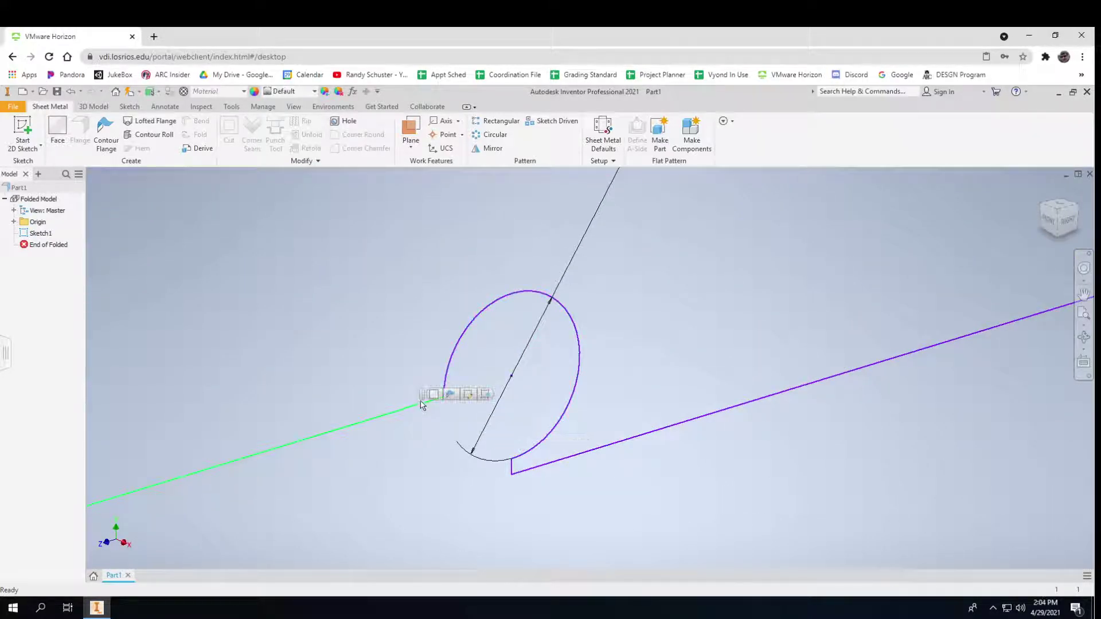
left_click(395, 266)
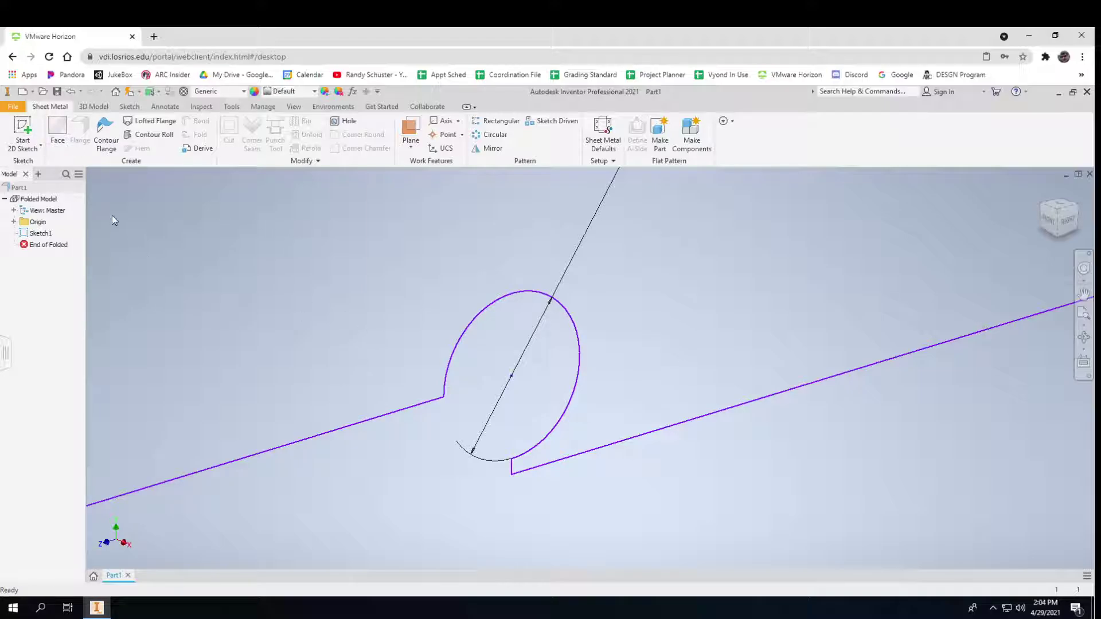
scroll(239, 390, "up", 5)
scroll(195, 361, "down", 10)
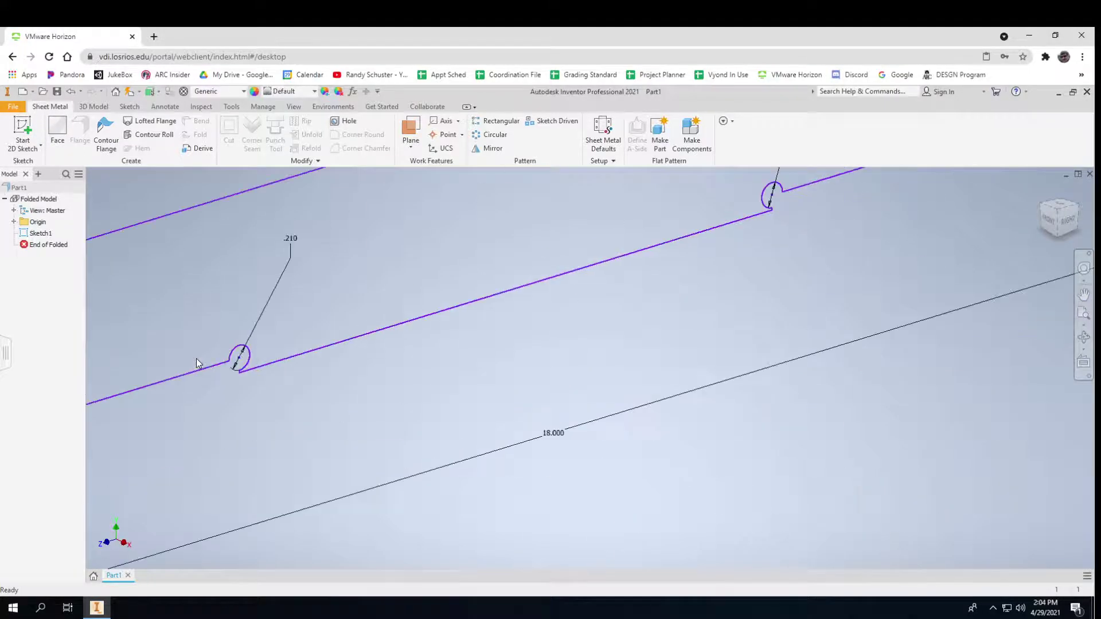
mouse_move(308, 341)
middle_mouse_down()
mouse_move(488, 338)
mouse_move(604, 322)
middle_mouse_up()
scroll(425, 363, "down", 3)
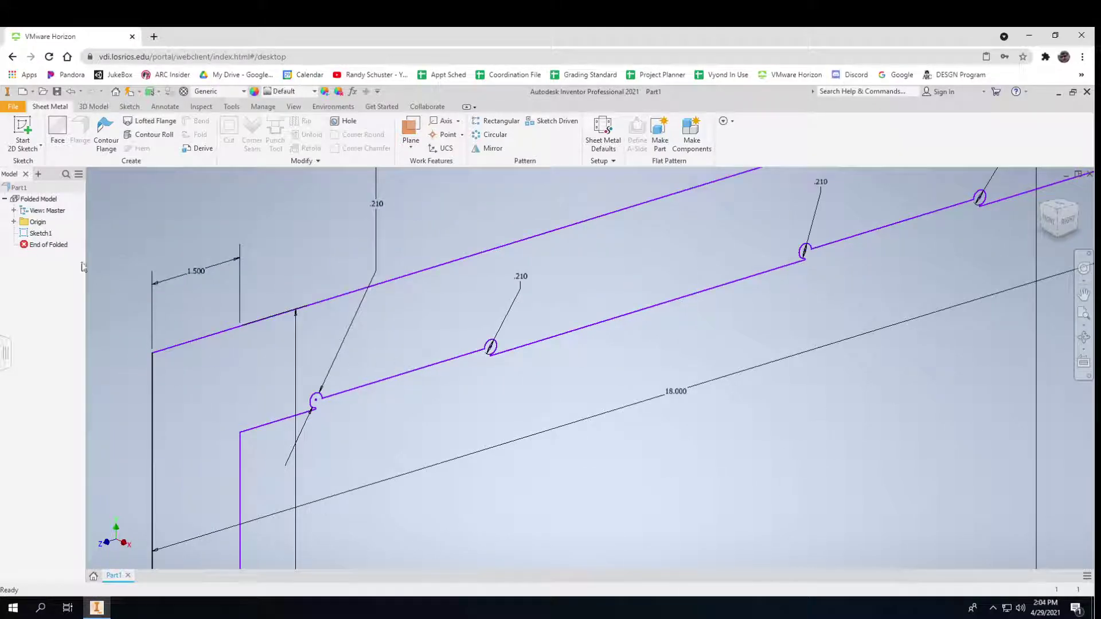
Edit the sketch and add a 0.005 in fillet where the left notch's upper edge meets its right relief arc.
double_click(40, 233)
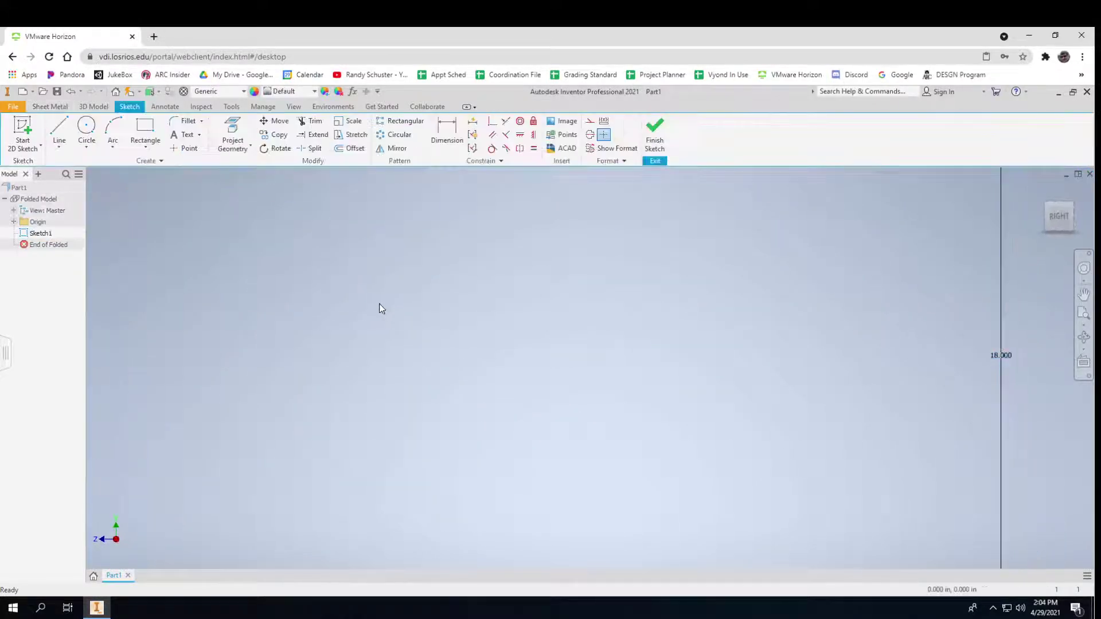
scroll(393, 314, "down", 5)
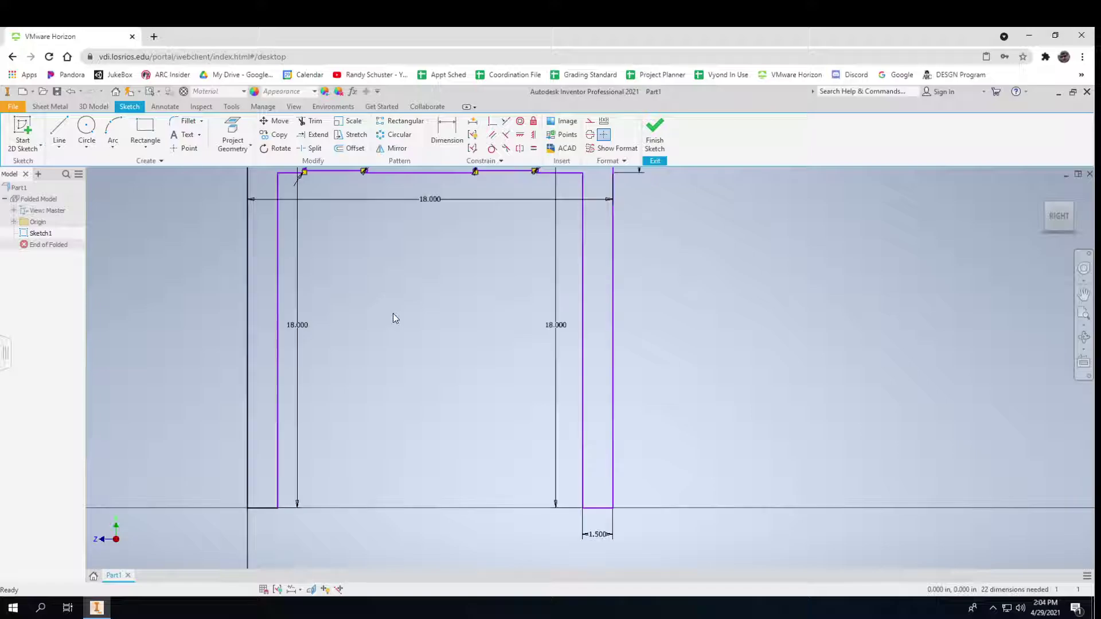
middle_click_drag(393, 314, 427, 425)
scroll(406, 345, "down", 3)
scroll(404, 342, "up", 8)
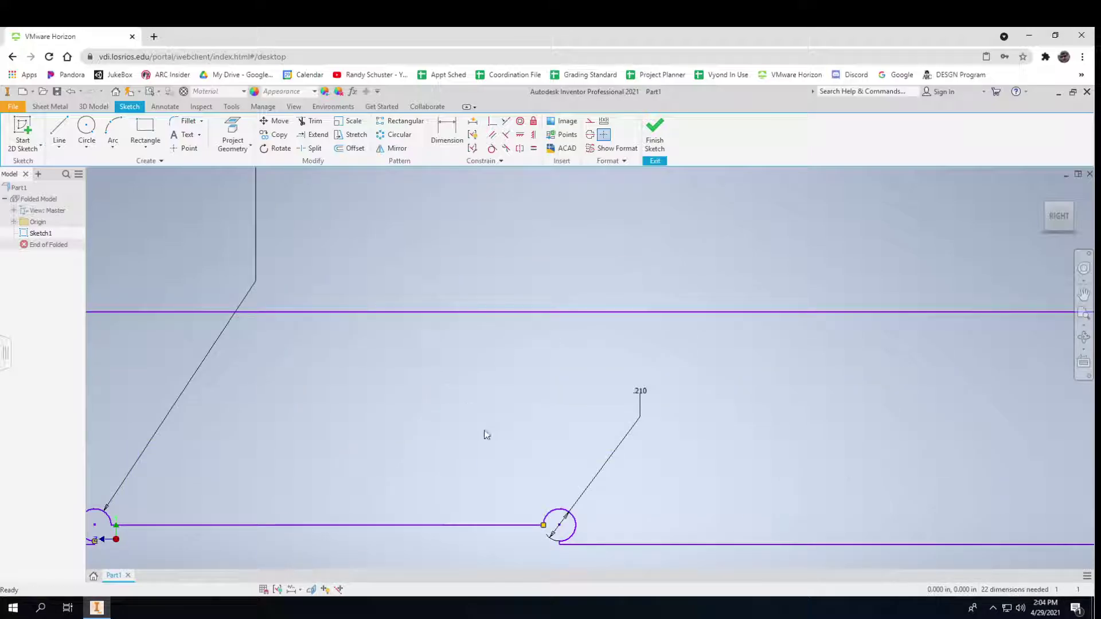
scroll(494, 484, "up", 3)
scroll(509, 485, "down", 3)
middle_click_drag(509, 484, 414, 383)
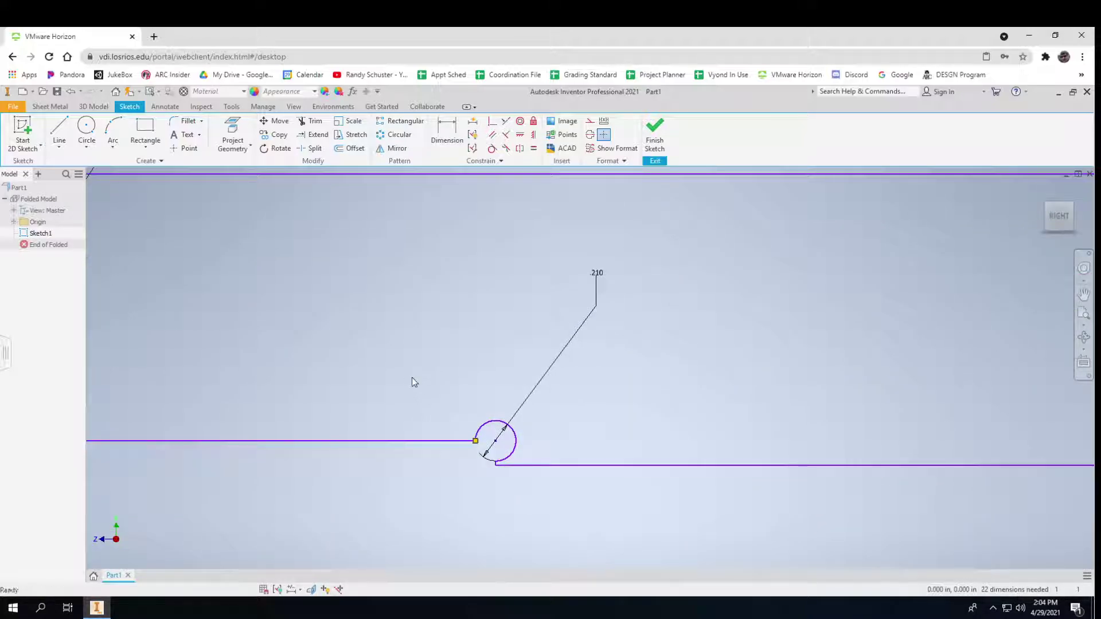
left_click(184, 121)
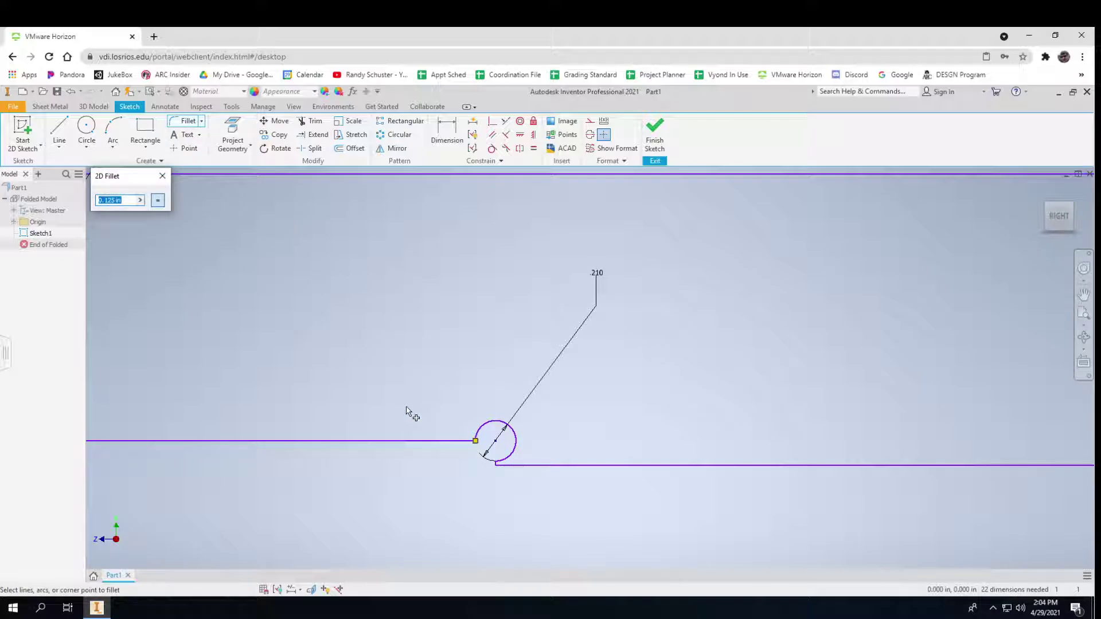
type("0.005")
left_click(471, 441)
left_click(494, 441)
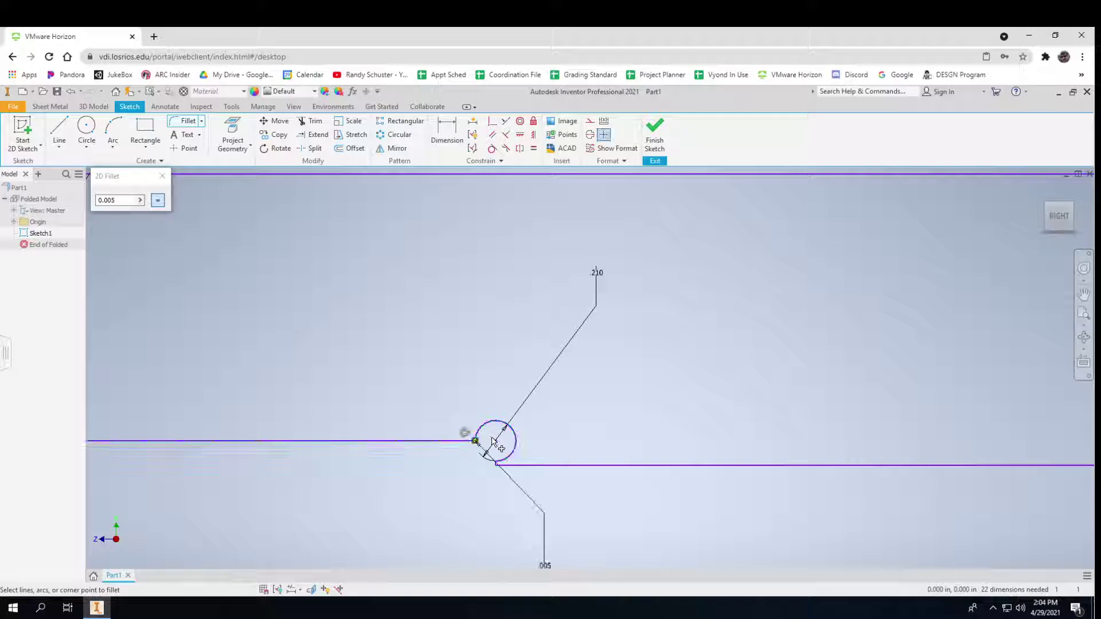
Add 0.005 in fillets at both ends of the short vertical line below the left notch's right relief arc.
scroll(496, 463, "up", 5)
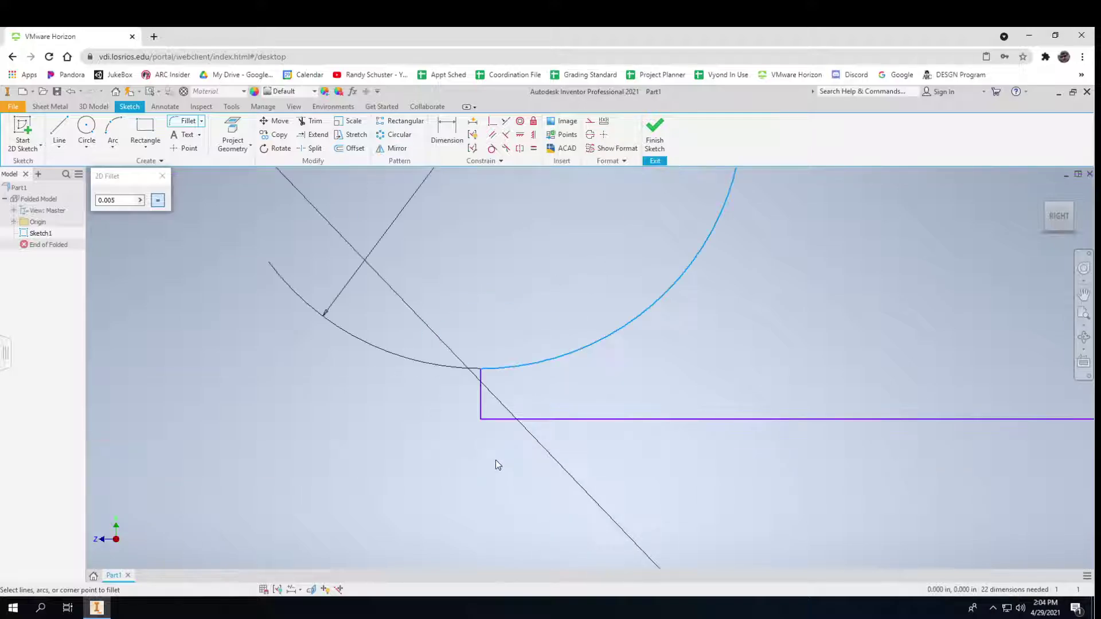
left_click(481, 402)
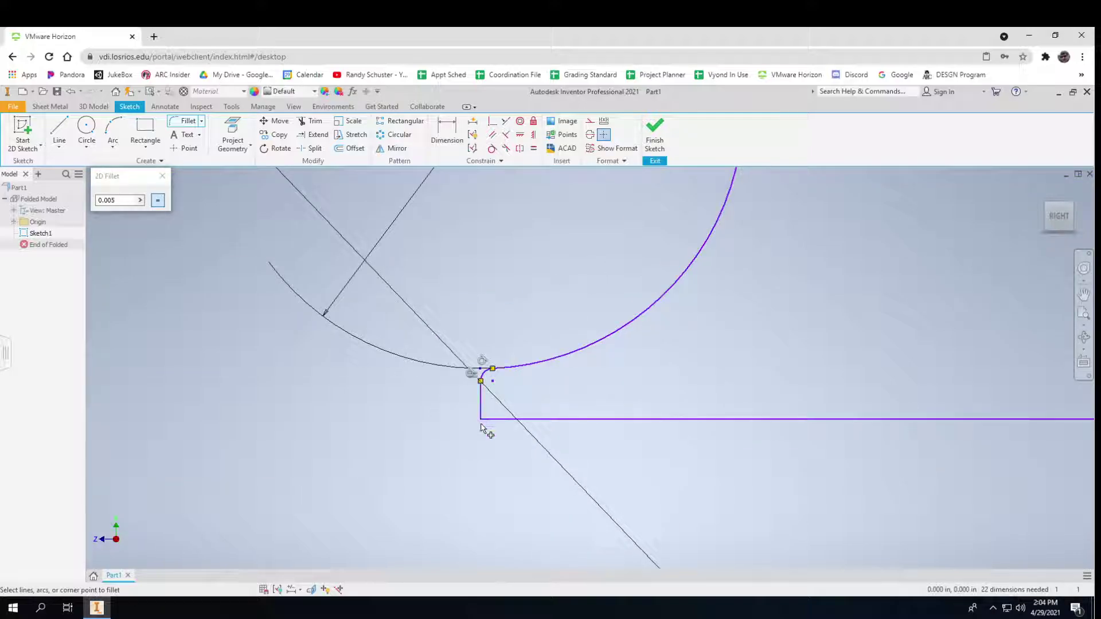
left_click(486, 419)
left_click(482, 410)
scroll(459, 431, "down", 5)
scroll(510, 476, "up", 3)
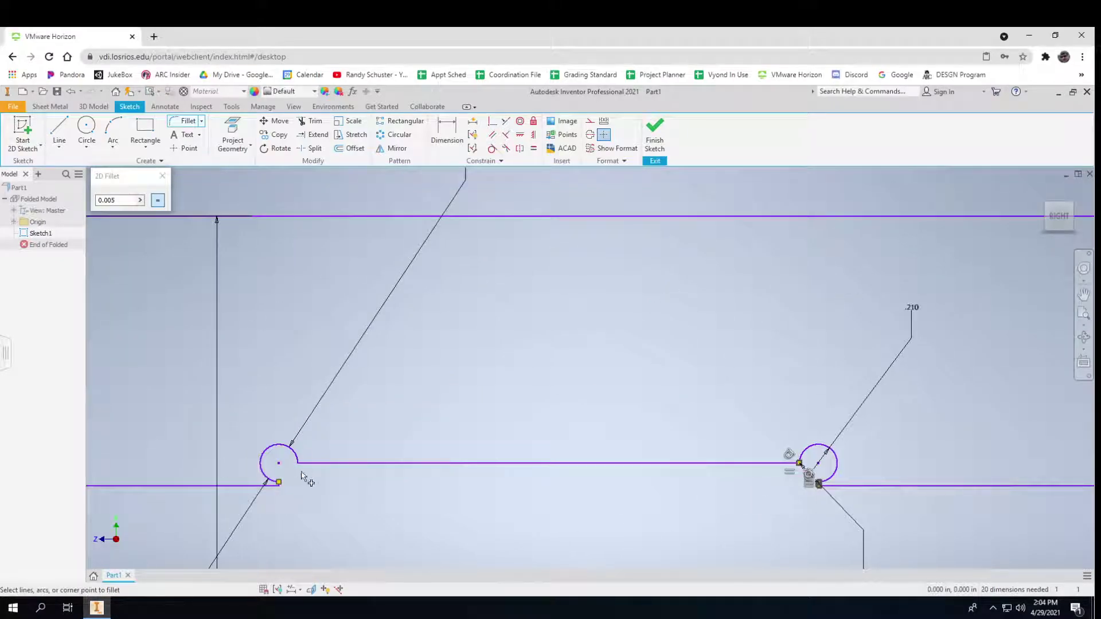
Add 0.005 in fillets where the left notch's left relief arc meets the upper edge and at both ends of the short vertical line below.
scroll(302, 477, "up", 5)
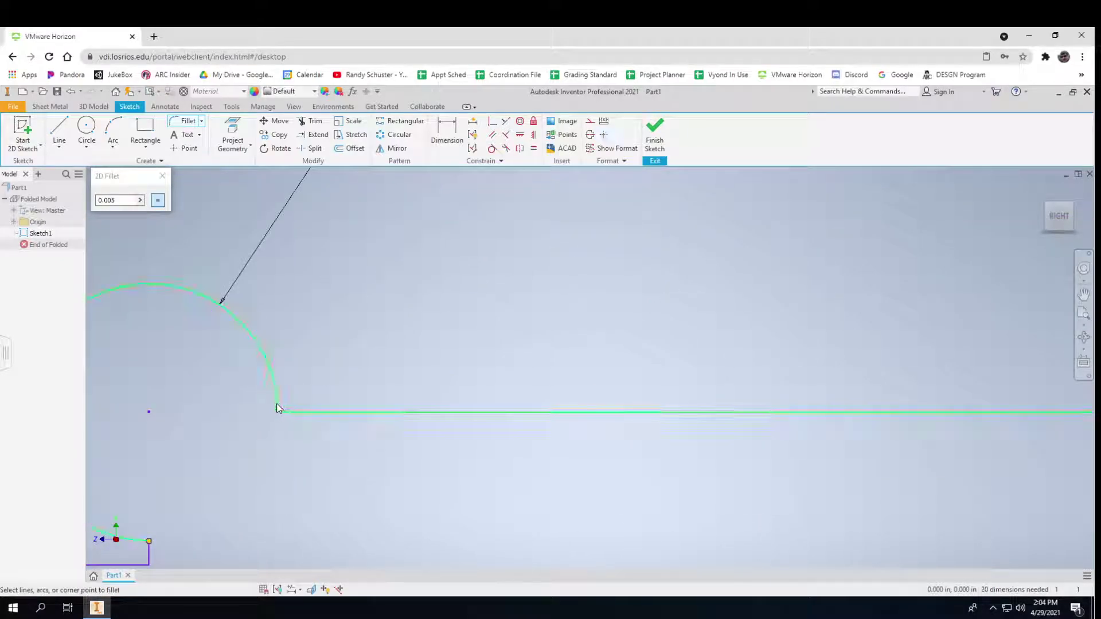
left_click(276, 403)
middle_click_drag(234, 433, 343, 389)
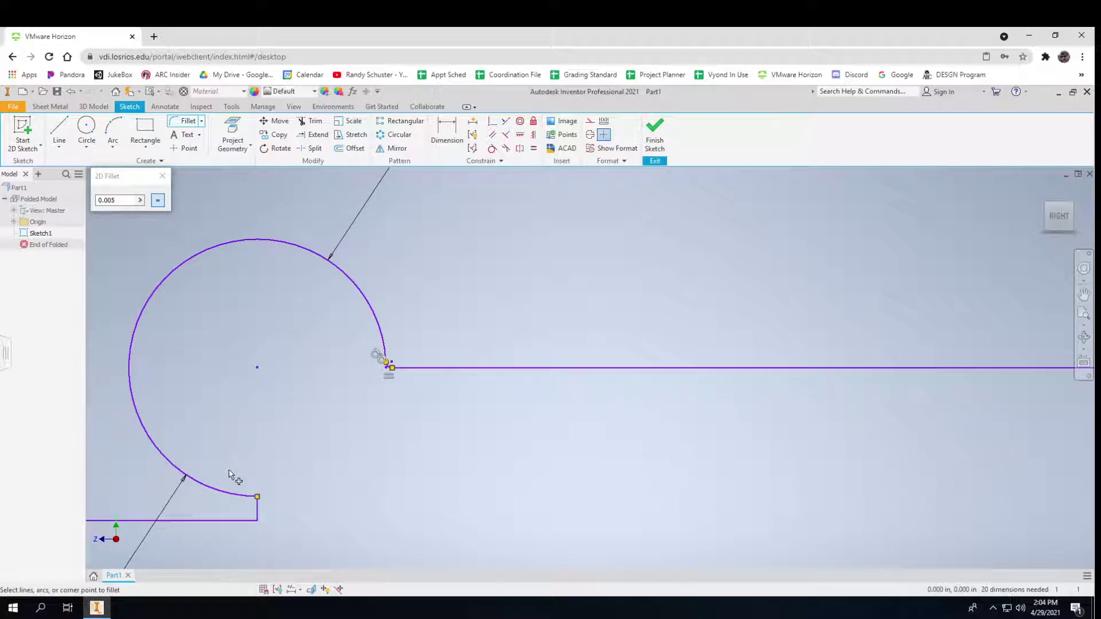
left_click(232, 500)
left_click(258, 512)
left_click(247, 523)
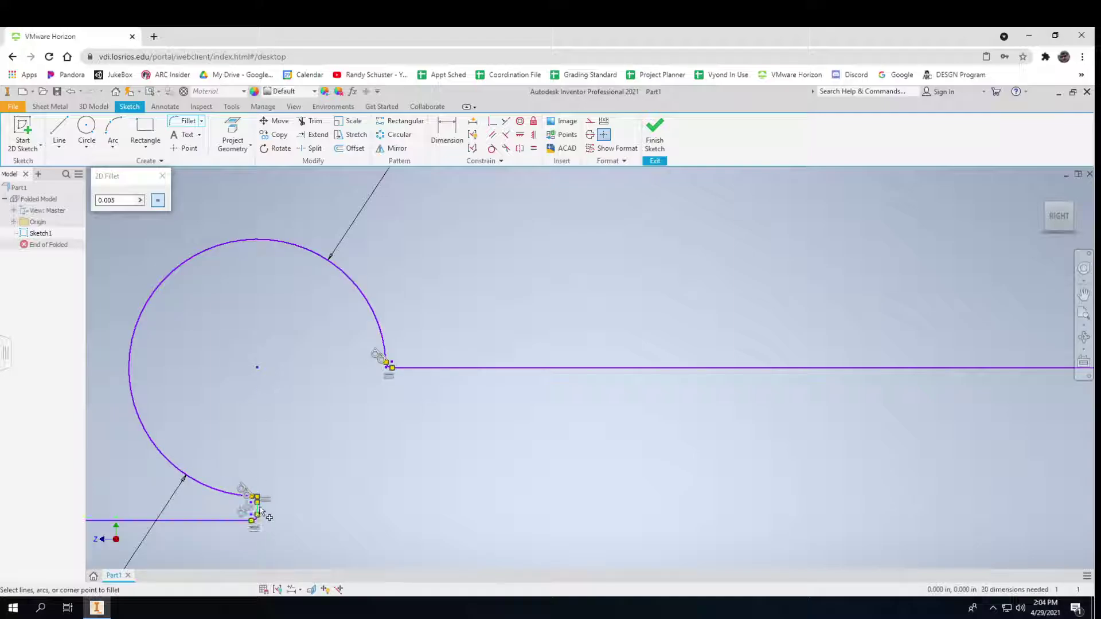
left_click(655, 131)
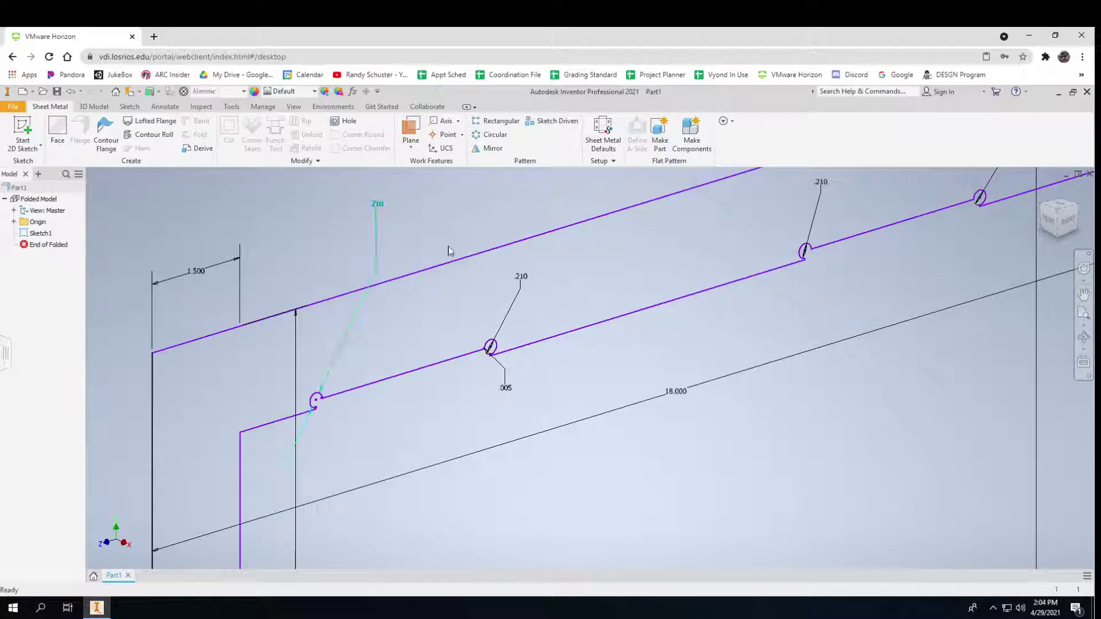
Create a sheet metal face from the closed U-shaped outline, following the default sheet metal rule.
left_click(346, 225)
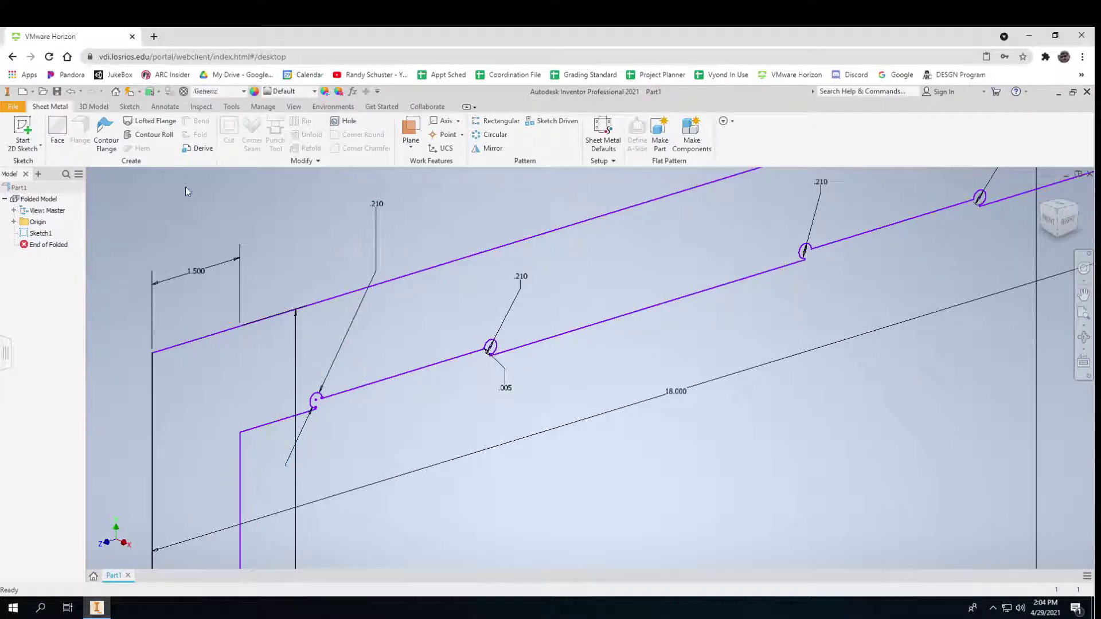
left_click(62, 134)
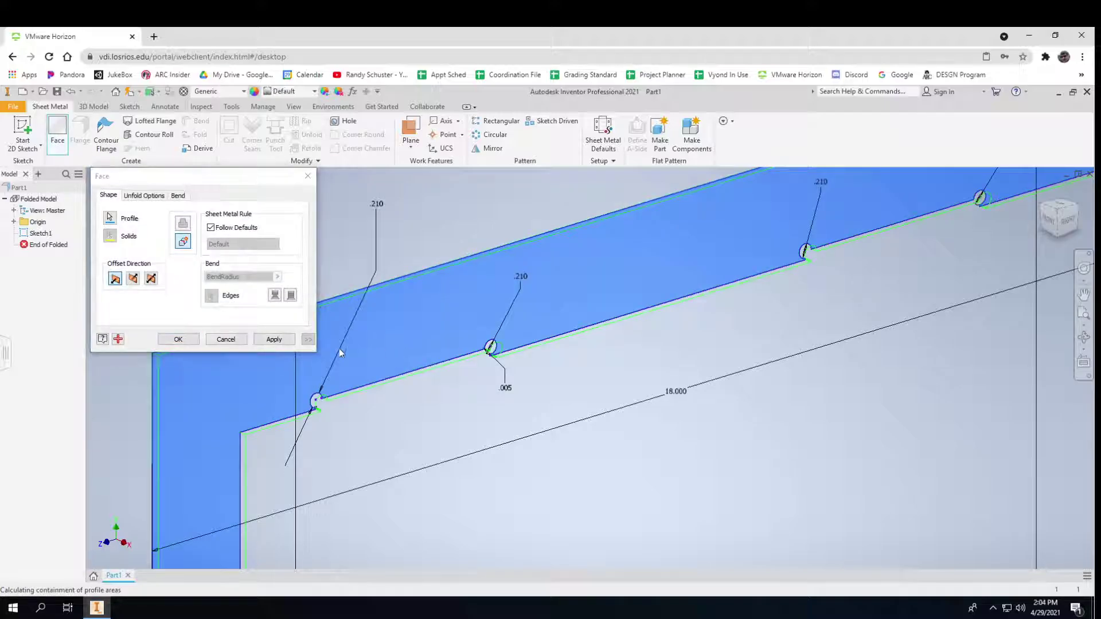
left_click(270, 339)
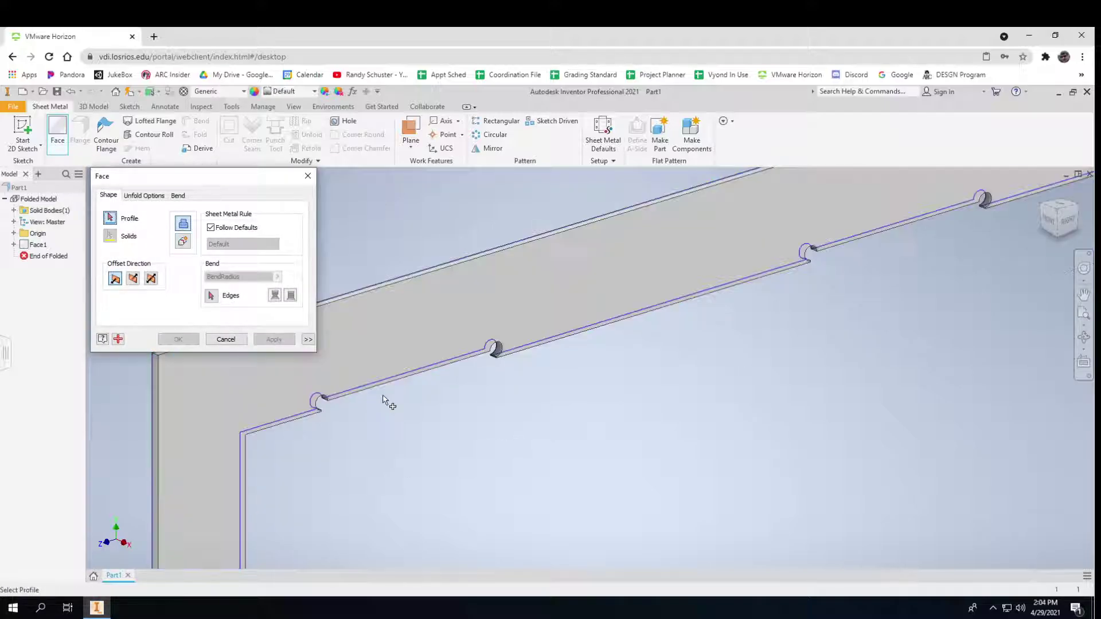
scroll(395, 391, "up", 3)
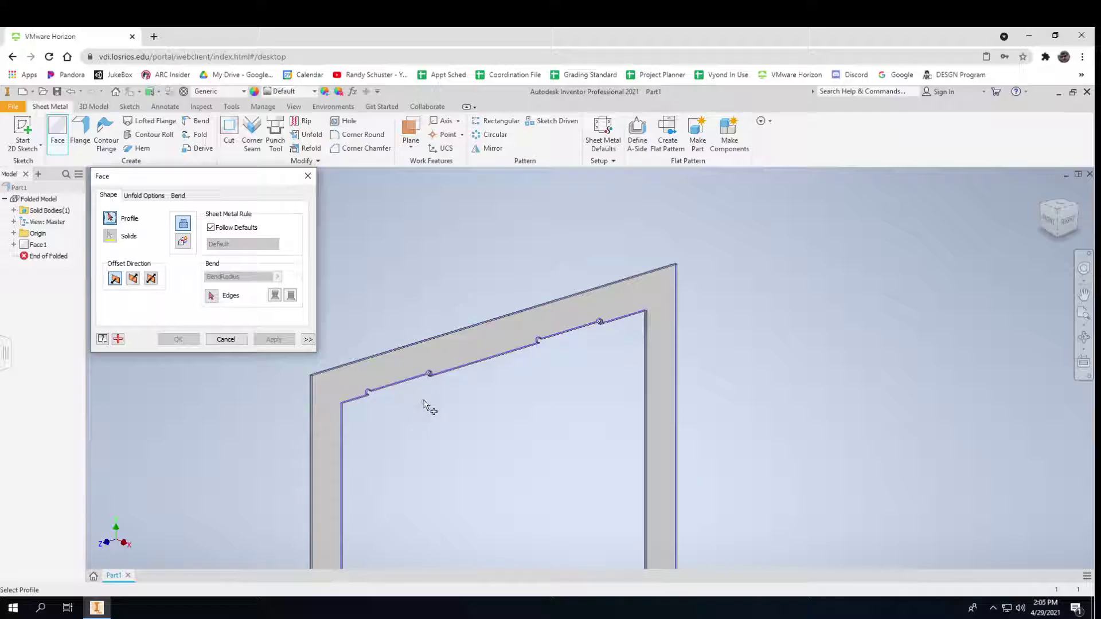
middle_click_drag(427, 408, 462, 394)
key("Escape")
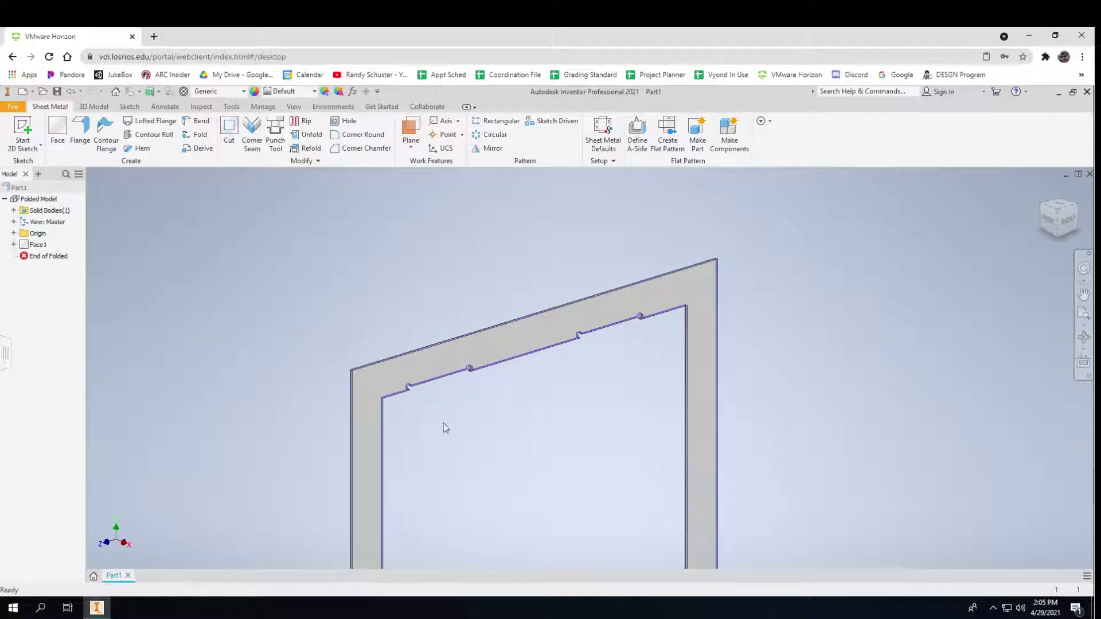
Add 1 in flanges at 90 degrees along the upper edges of both notches.
middle_click_drag(557, 439, 556, 435, "shift")
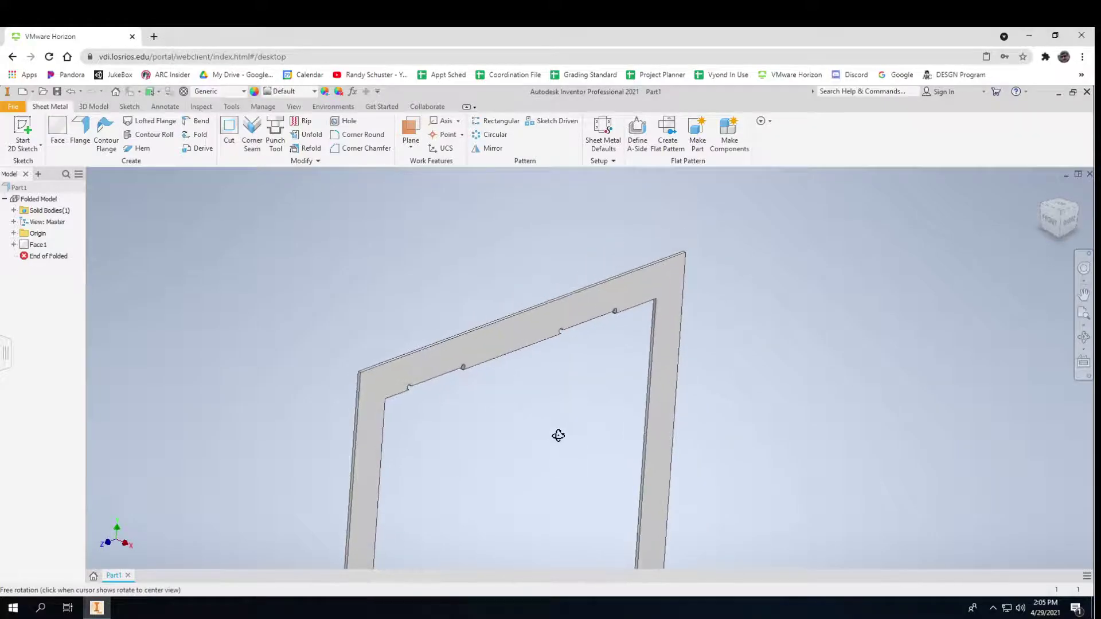
left_click(87, 130)
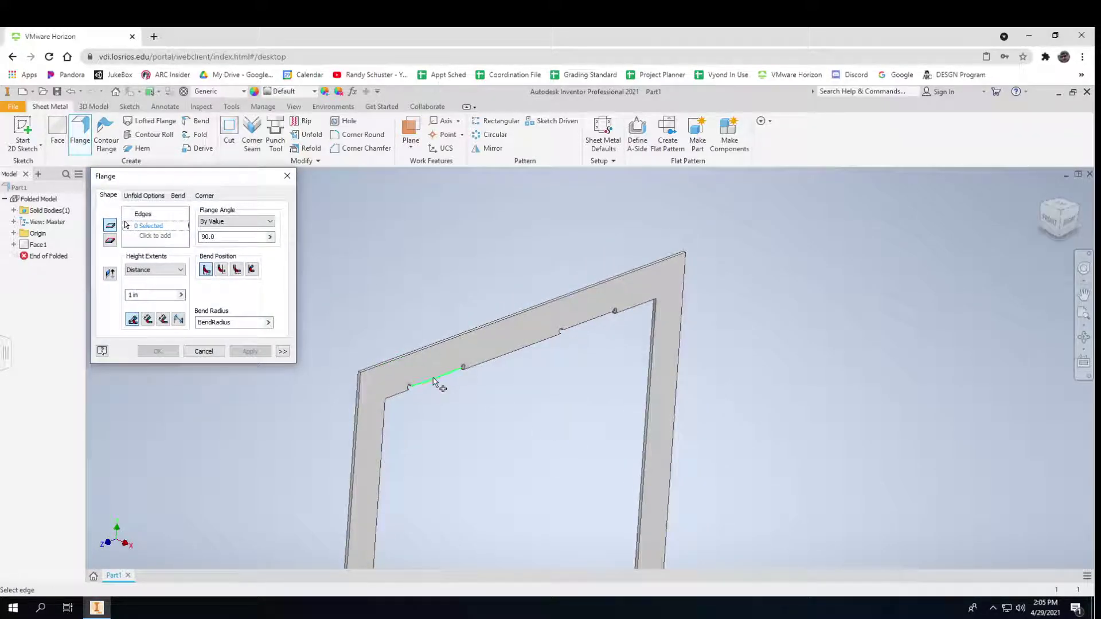
left_click(434, 382)
scroll(441, 405, "up", 6)
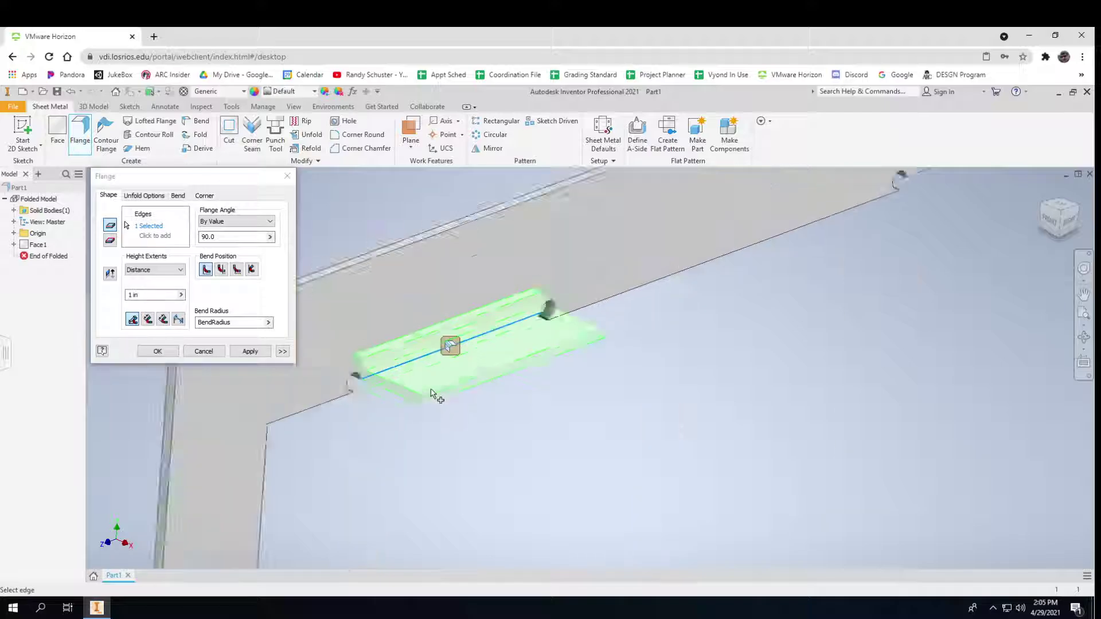
scroll(459, 482, "down", 7)
scroll(479, 490, "down", 2)
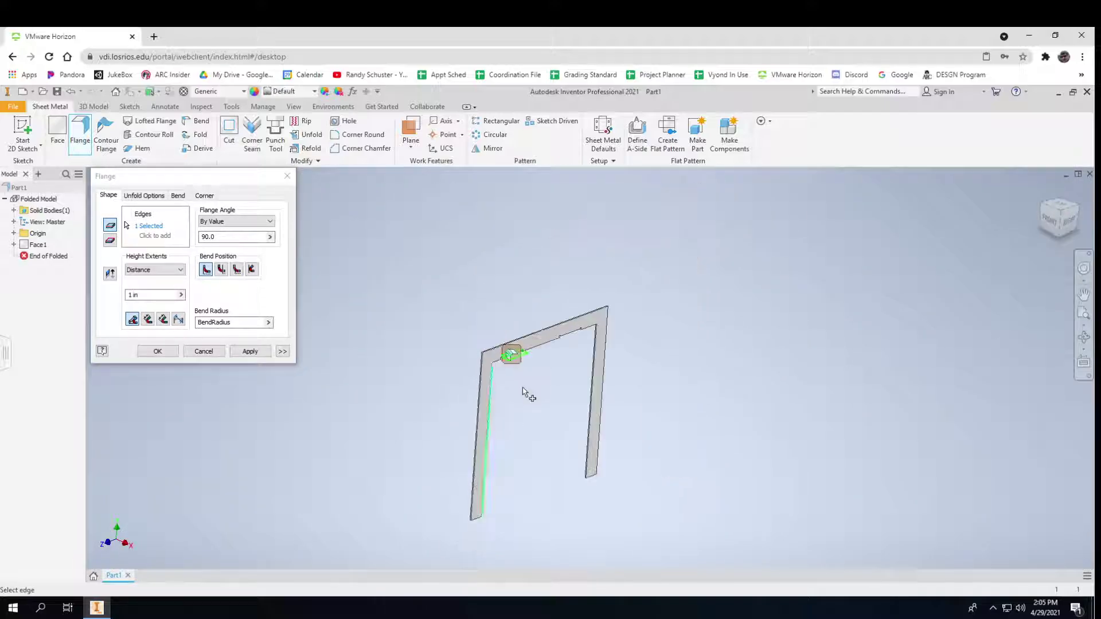
scroll(524, 432, "down", 3)
scroll(523, 429, "up", 7)
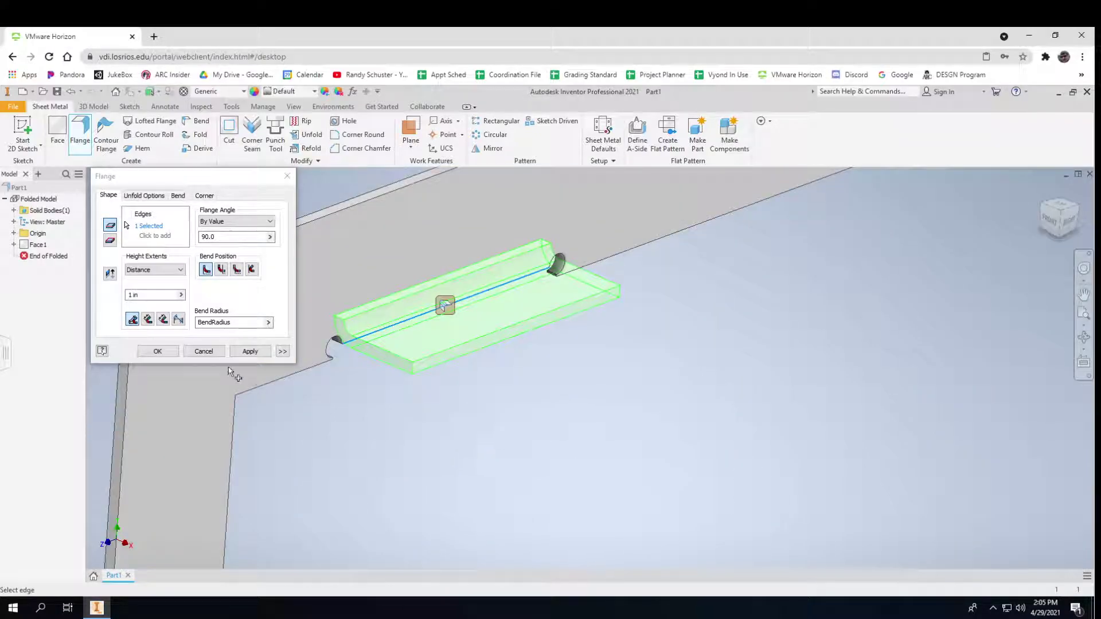
scroll(552, 424, "down", 2)
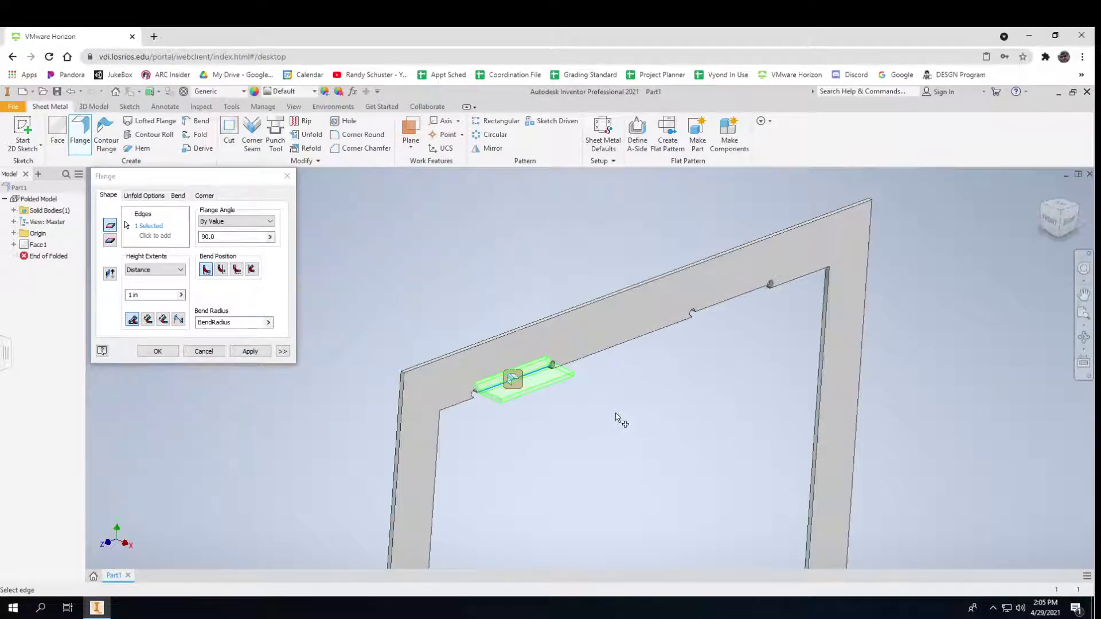
left_click(739, 296)
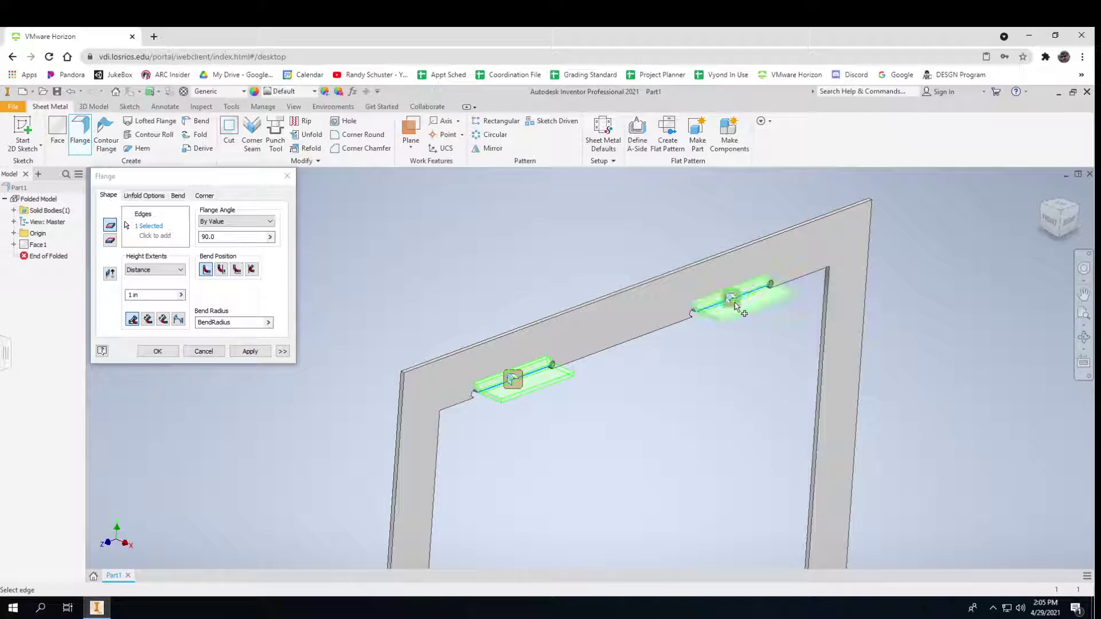
left_click(250, 351)
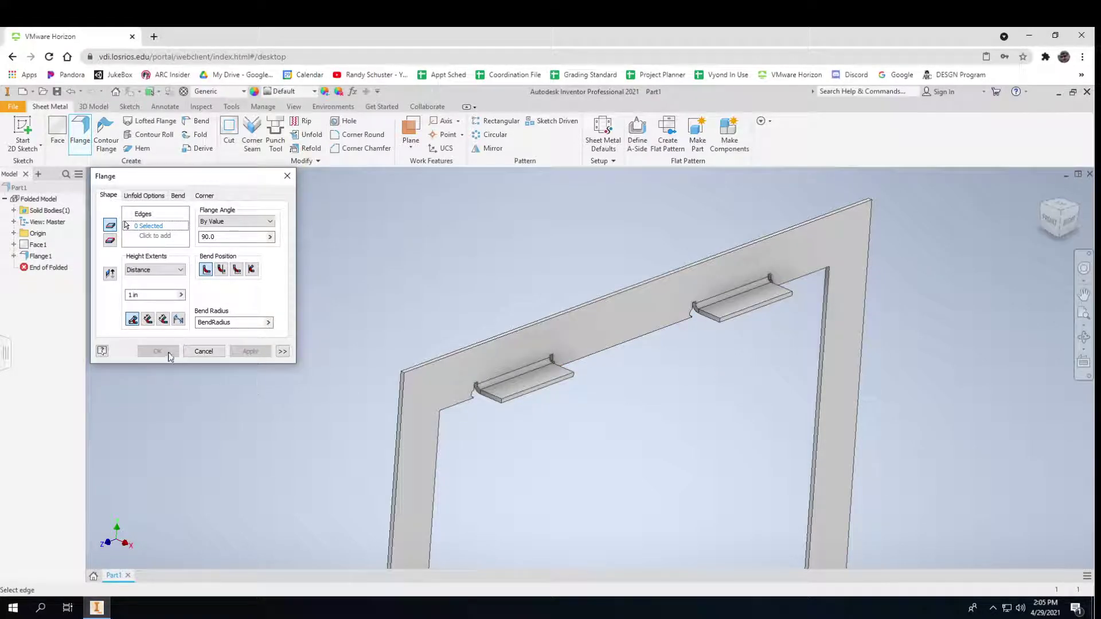
left_click(203, 351)
Start a sketch on the left flange's top face, draw a diagonal line across its flat area, and place a point at its midpoint.
scroll(308, 429, "down", 2)
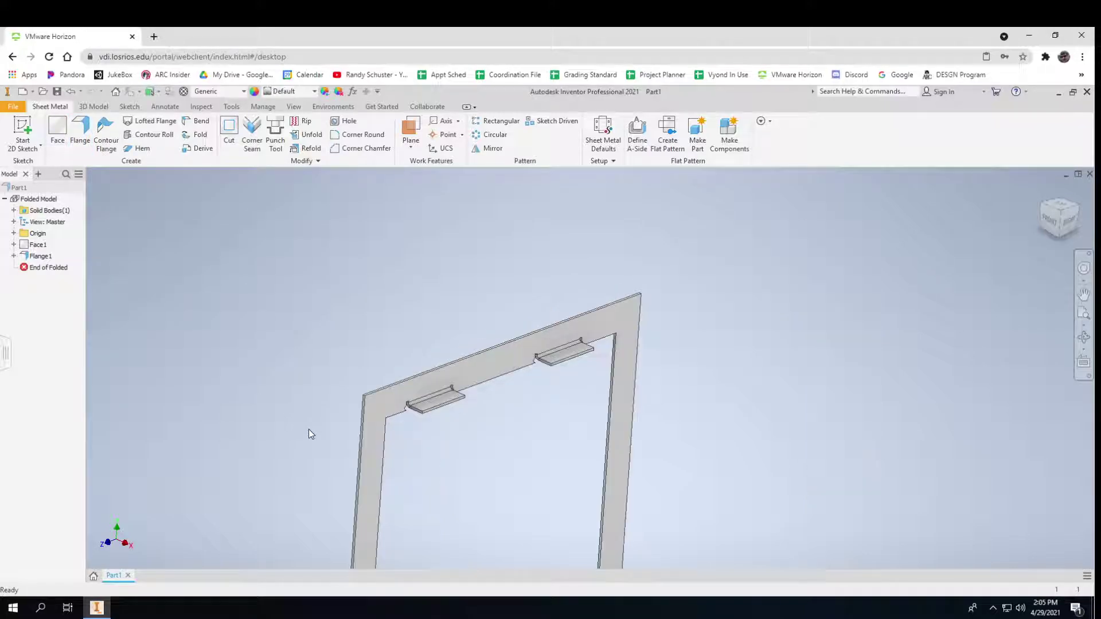
scroll(458, 469, "up", 2)
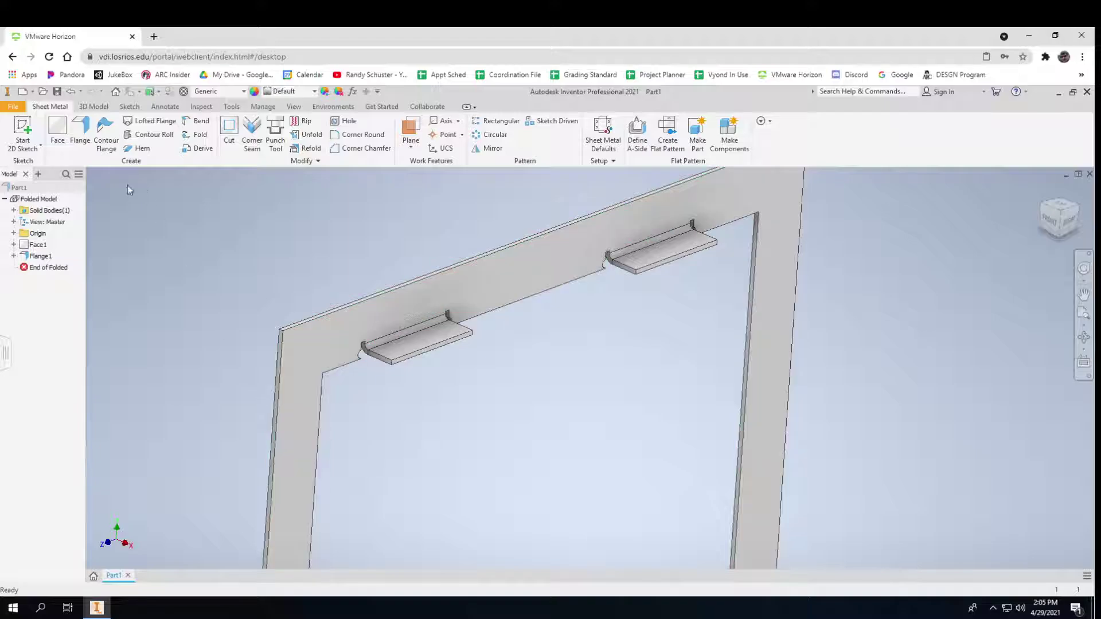
left_click(413, 342)
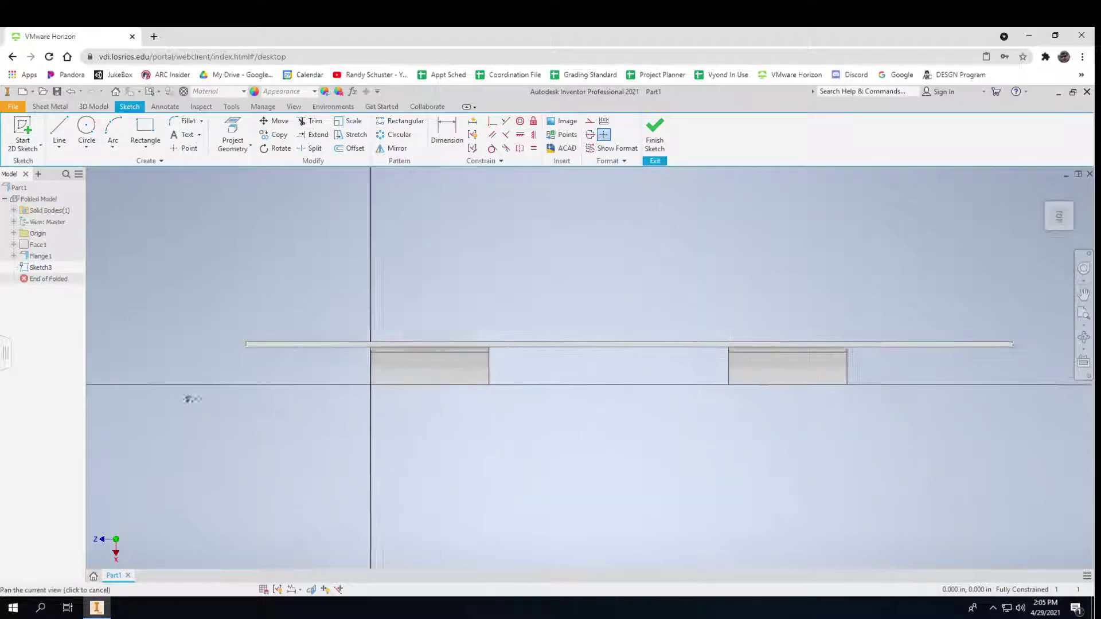
left_click(63, 133)
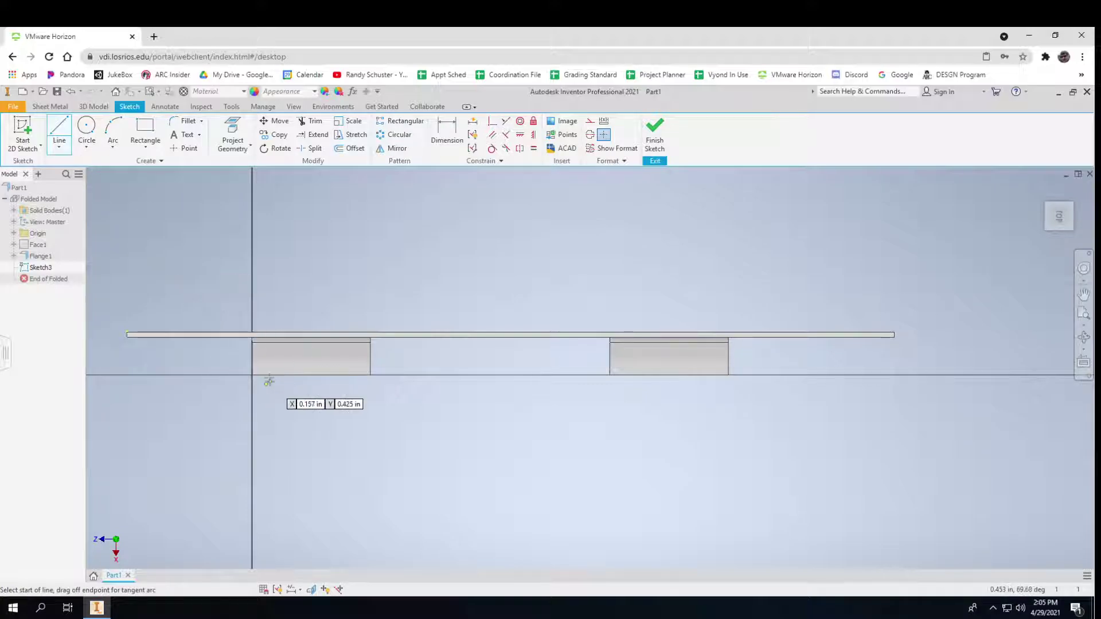
left_click(252, 343)
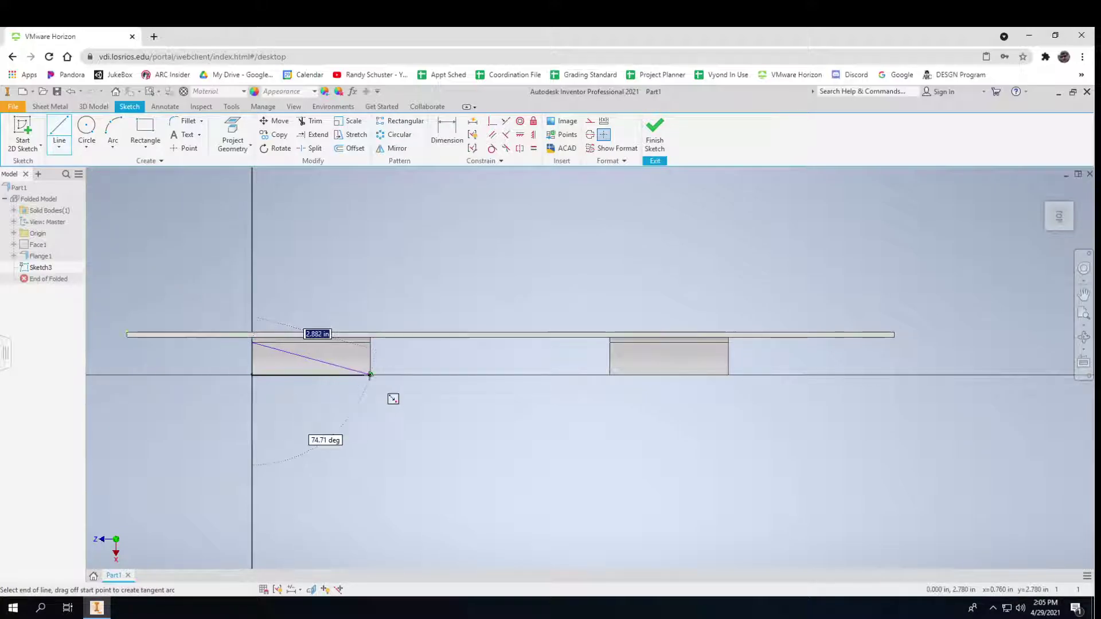
left_click(370, 376)
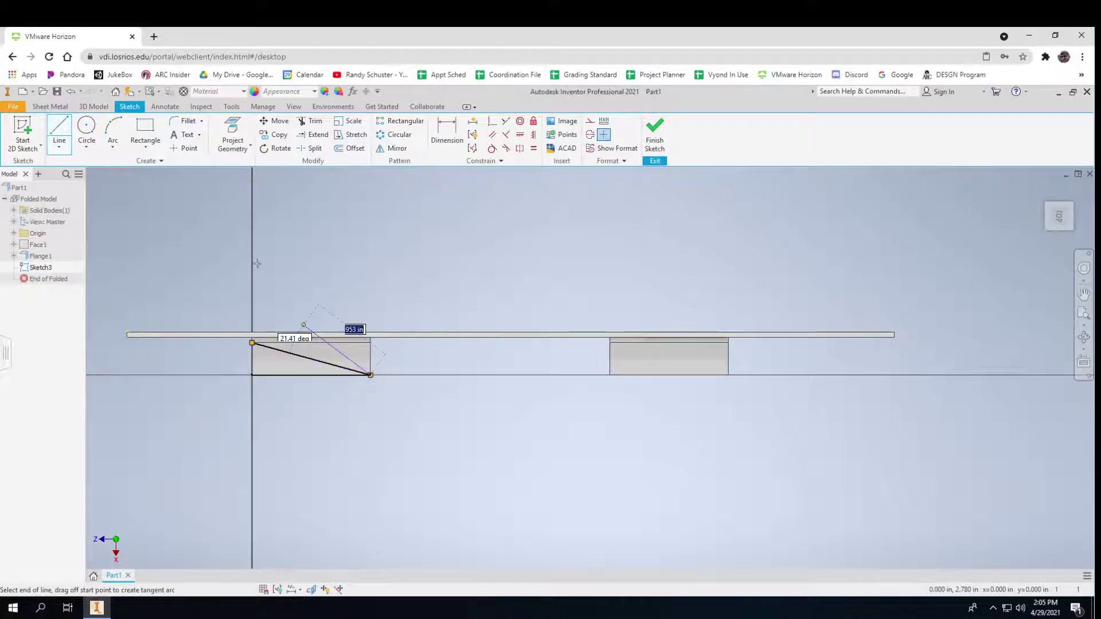
left_click(185, 148)
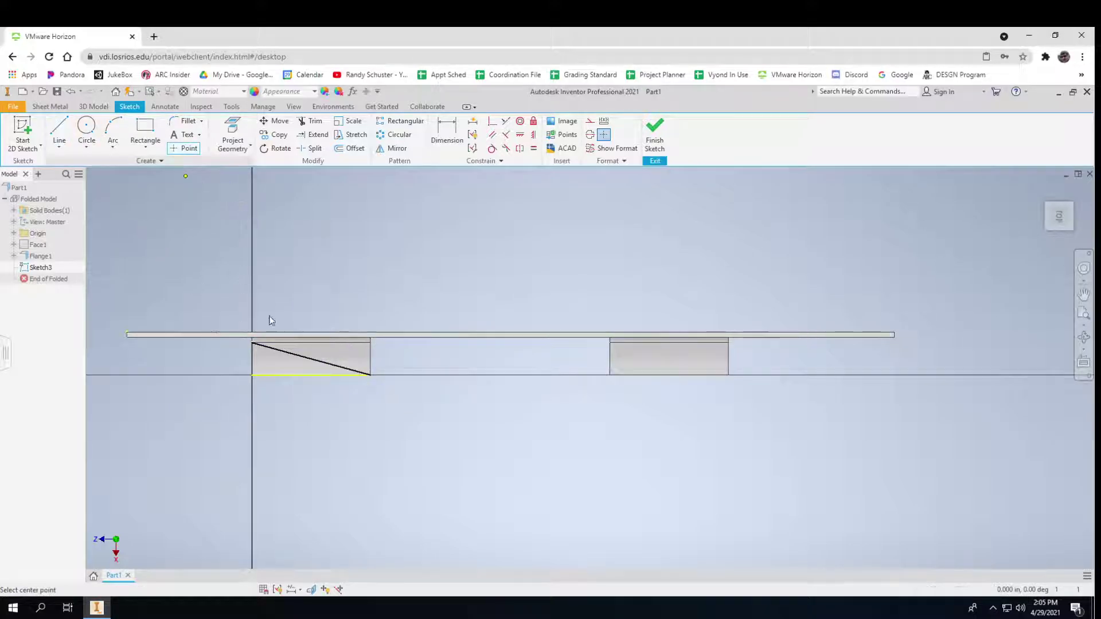
left_click(310, 360)
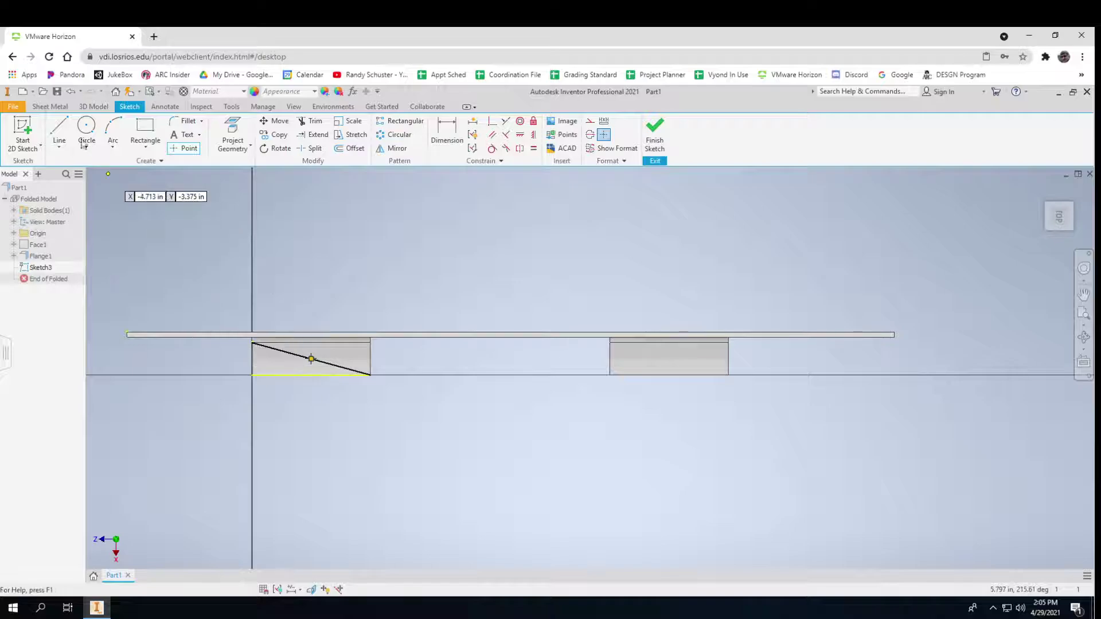
Draw a diagonal line across the right flange's flat area, place a point at its midpoint, and finish the sketch.
left_click(58, 127)
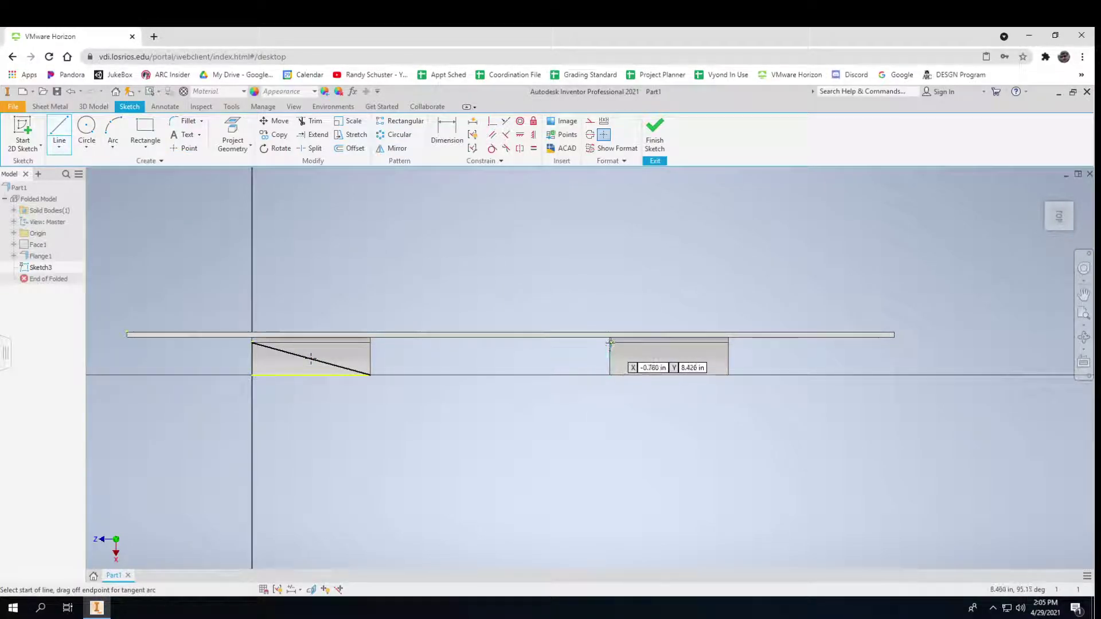
left_click(609, 342)
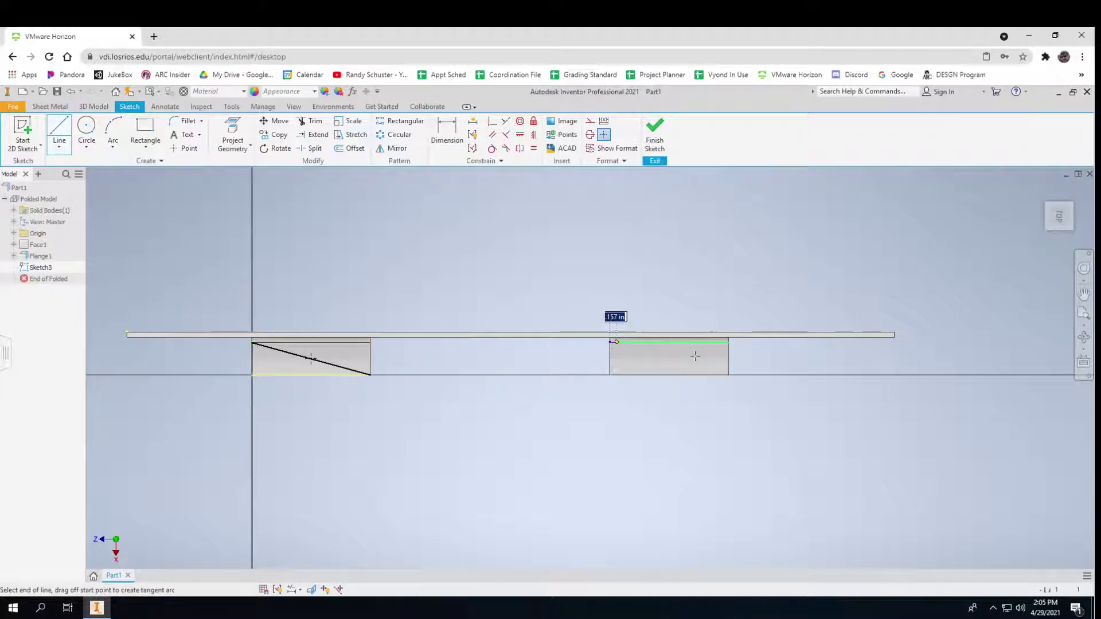
left_click(729, 374)
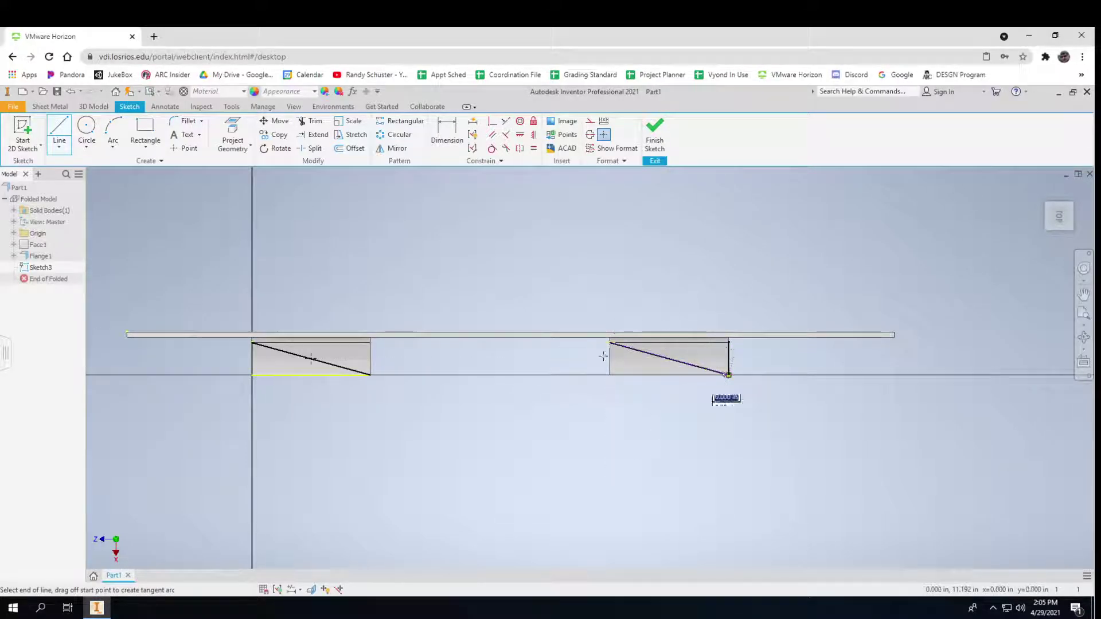
left_click(179, 151)
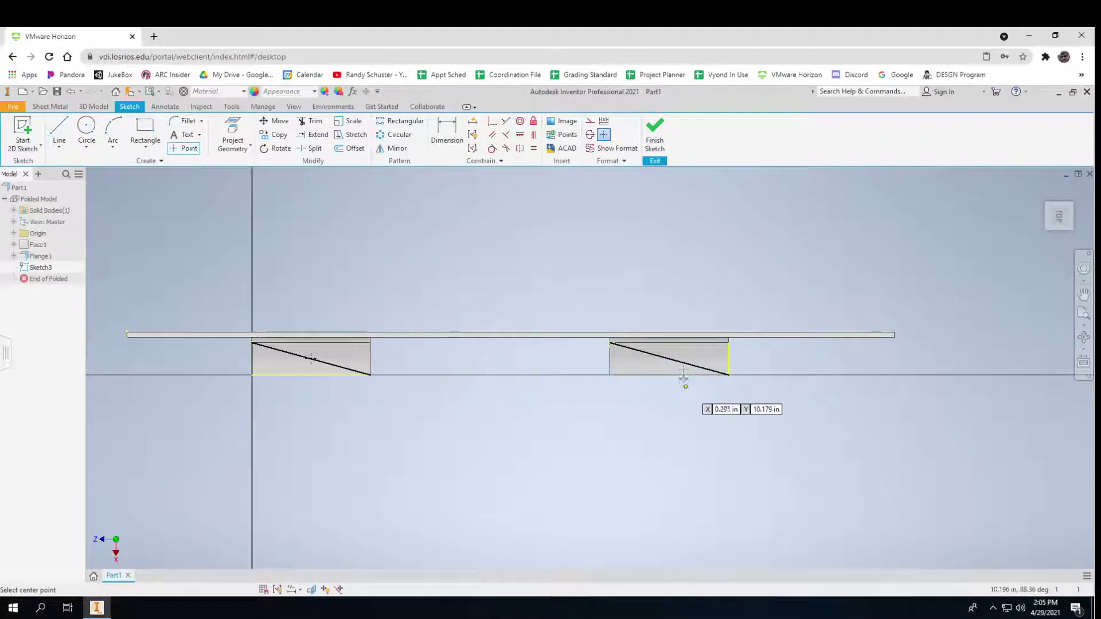
left_click(655, 132)
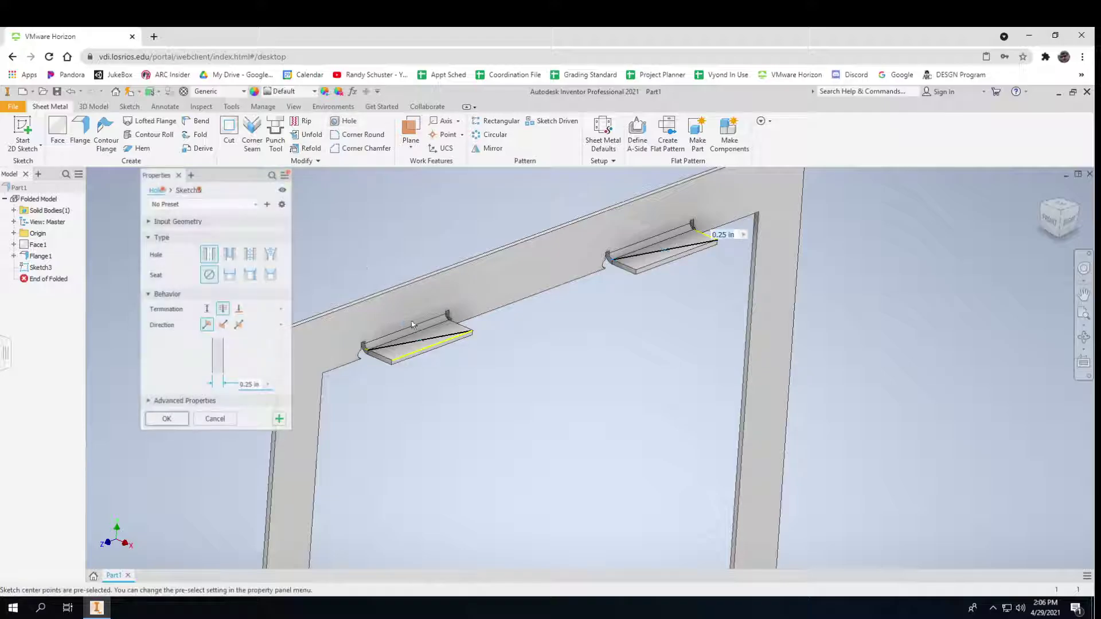
Create 0.281 in diameter through holes at the sketch points on both flanges.
left_click(254, 386)
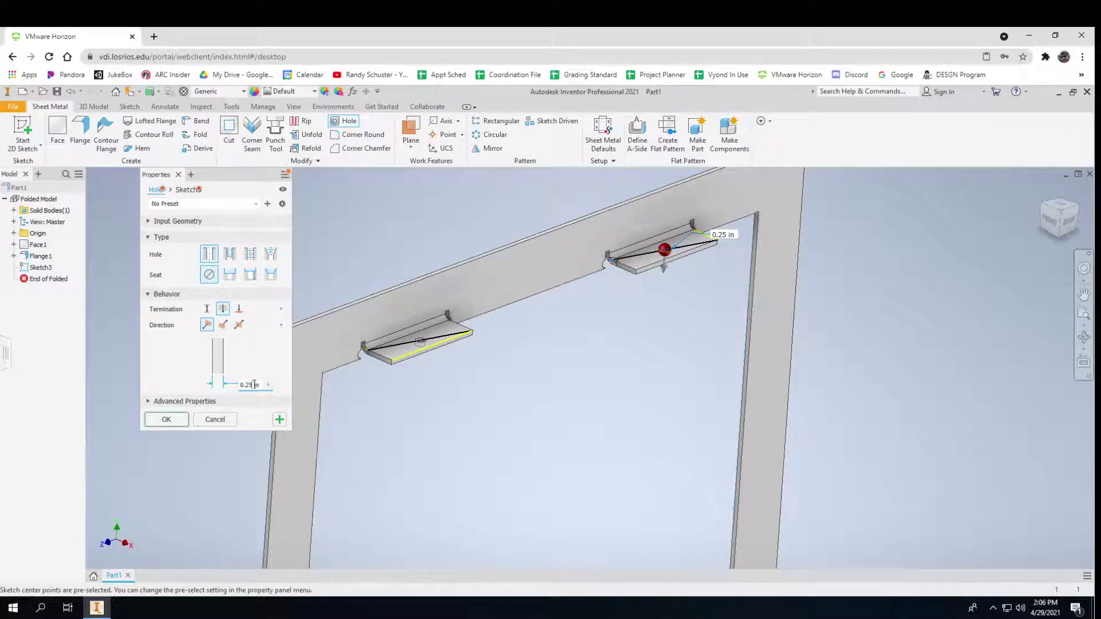
type("0.281")
left_click(165, 421)
Start saving the part under a new name and browse to the 320 folder on the Instructor Files (S:) drive.
scroll(432, 473, "down", 3)
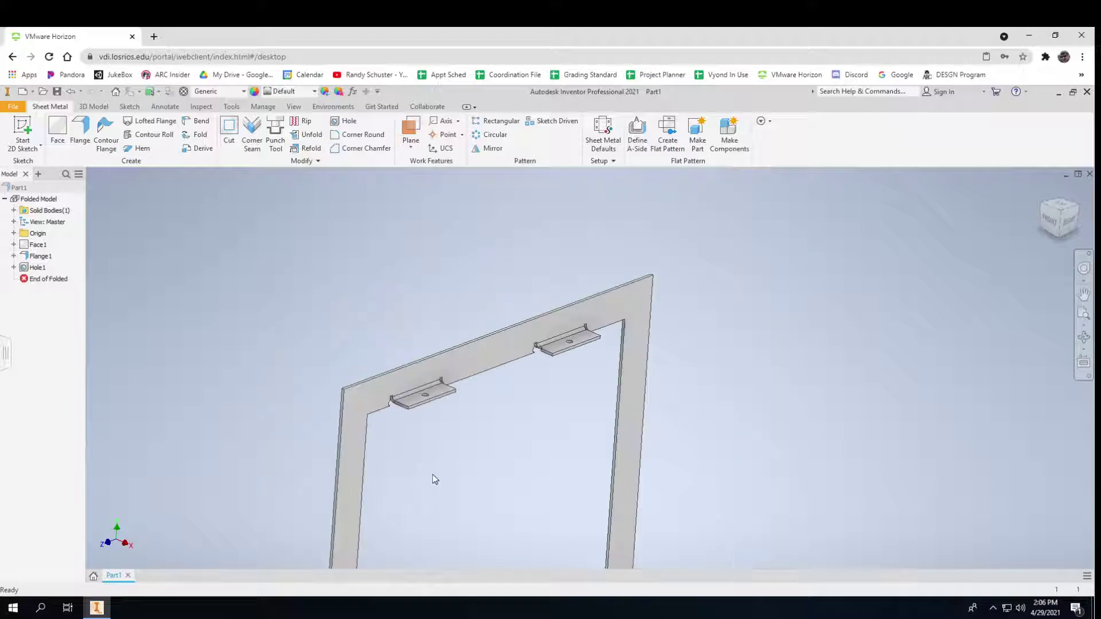
middle_click_drag(439, 481, 460, 471)
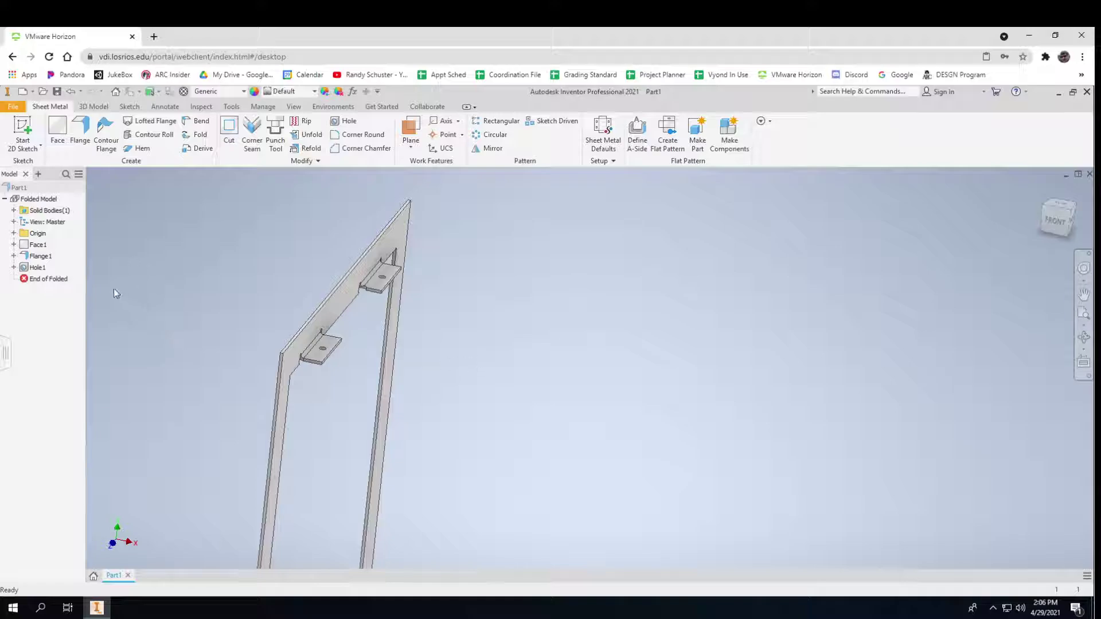
left_click(14, 107)
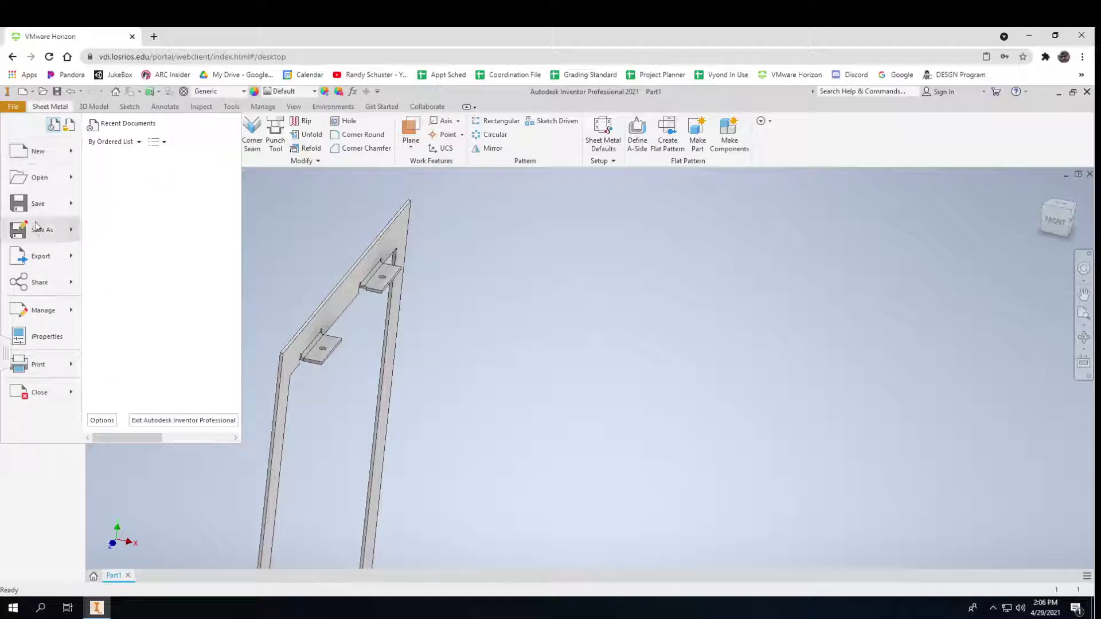
left_click(41, 230)
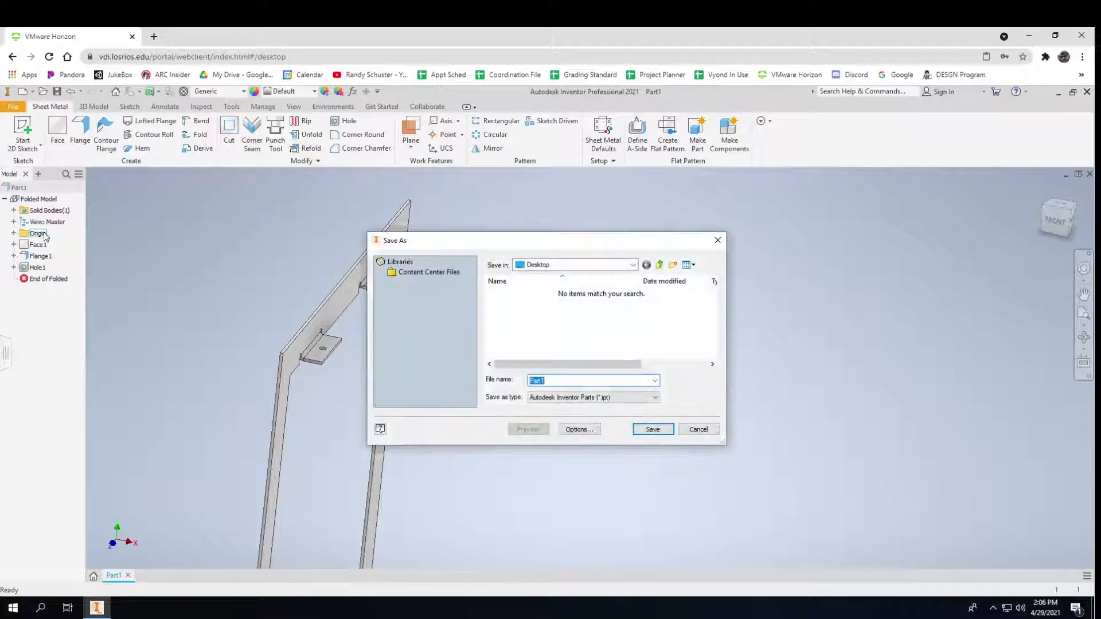
left_click(633, 265)
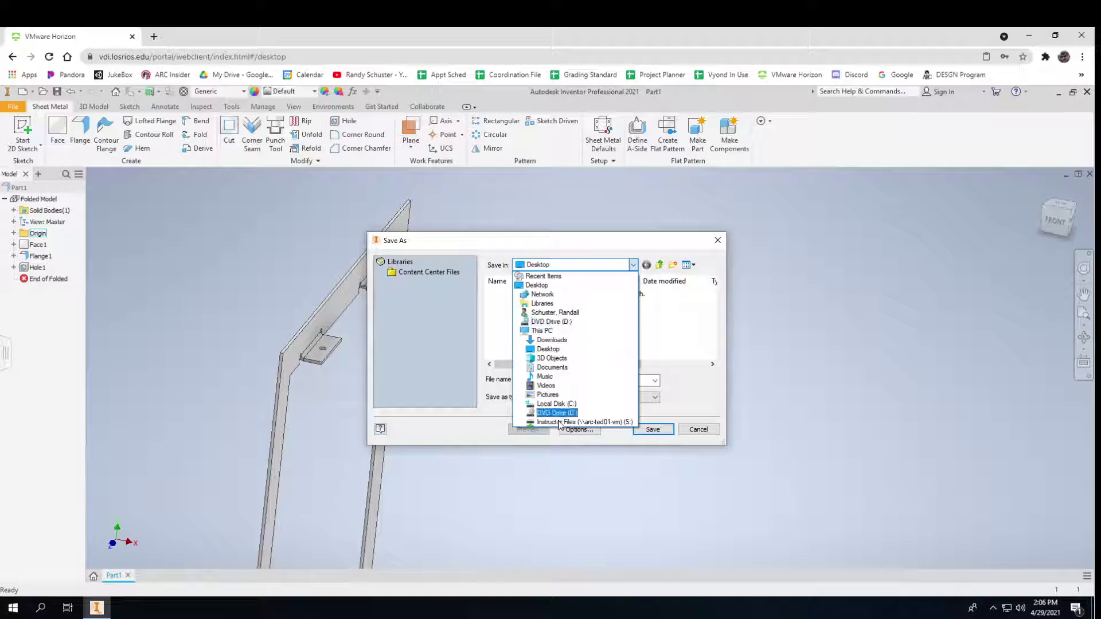
left_click(559, 423)
scroll(544, 337, "down", 5)
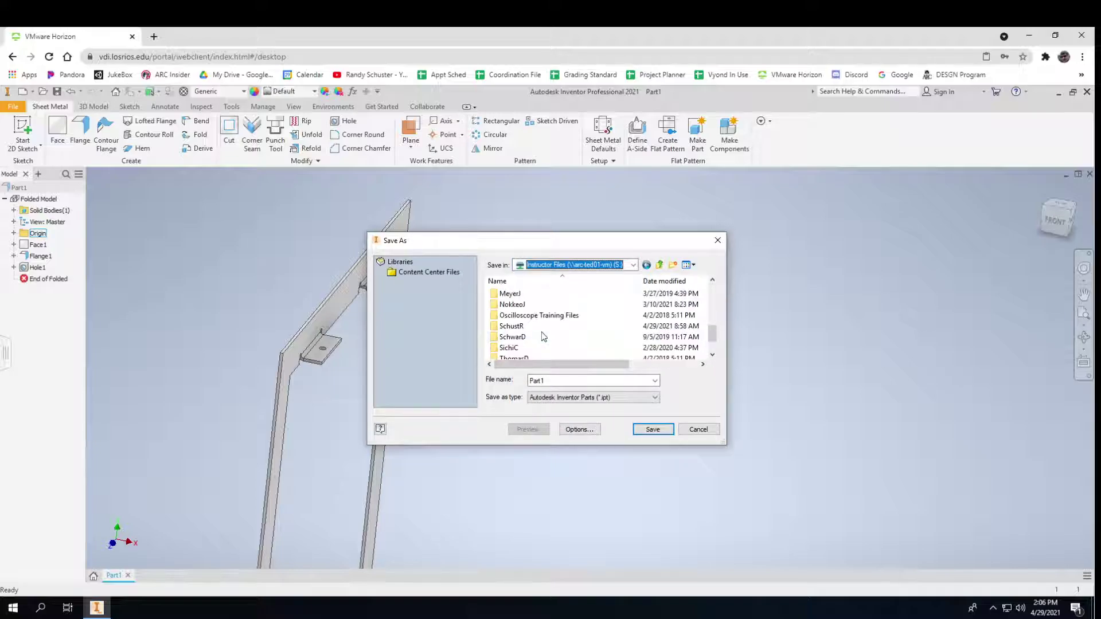
double_click(531, 325)
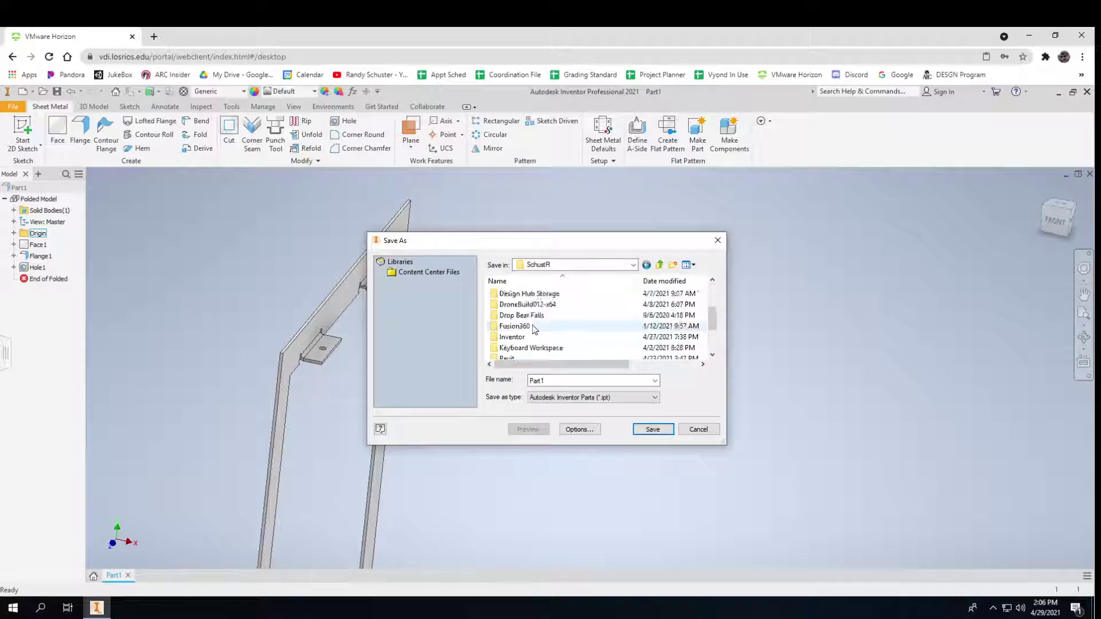
scroll(516, 316, "up", 3)
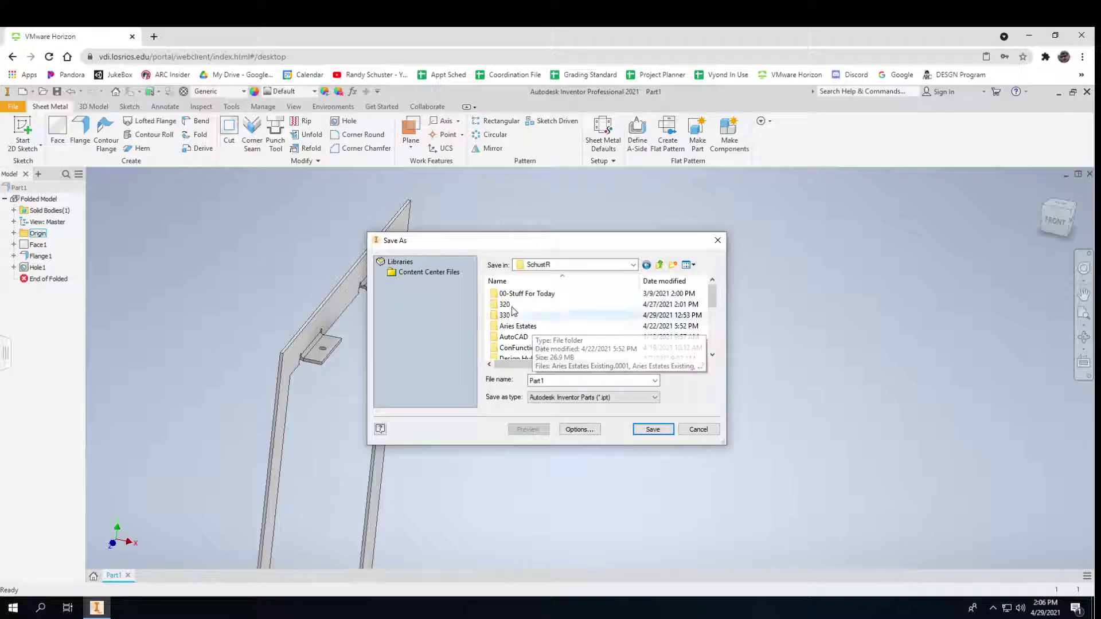
double_click(509, 305)
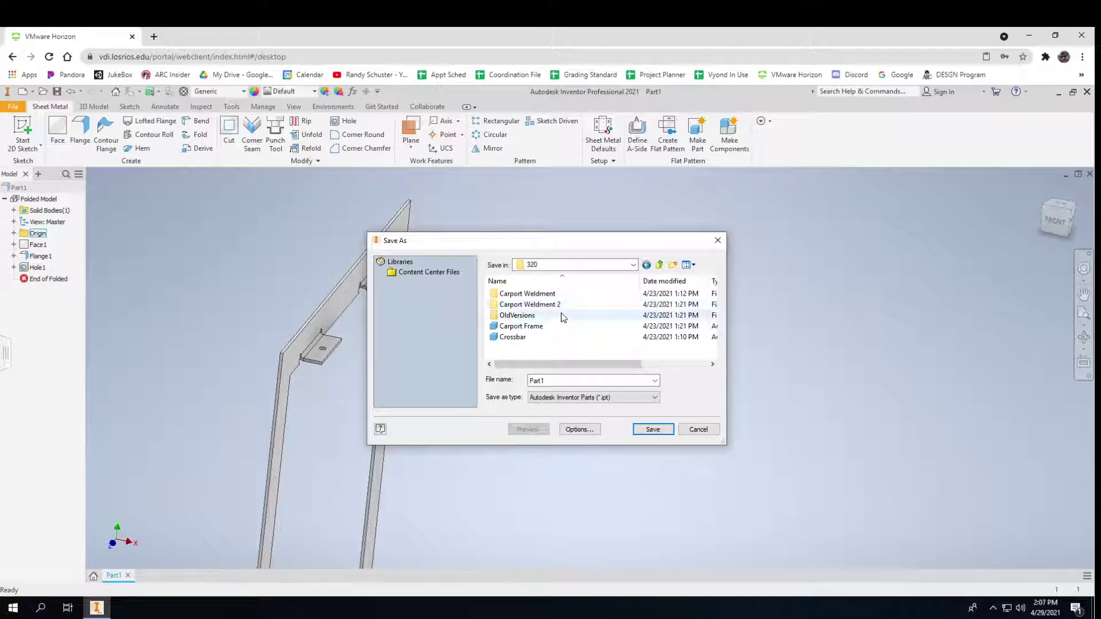
Create a folder named "chair with bolts" and save the part in it as "left leg".
left_click(673, 266)
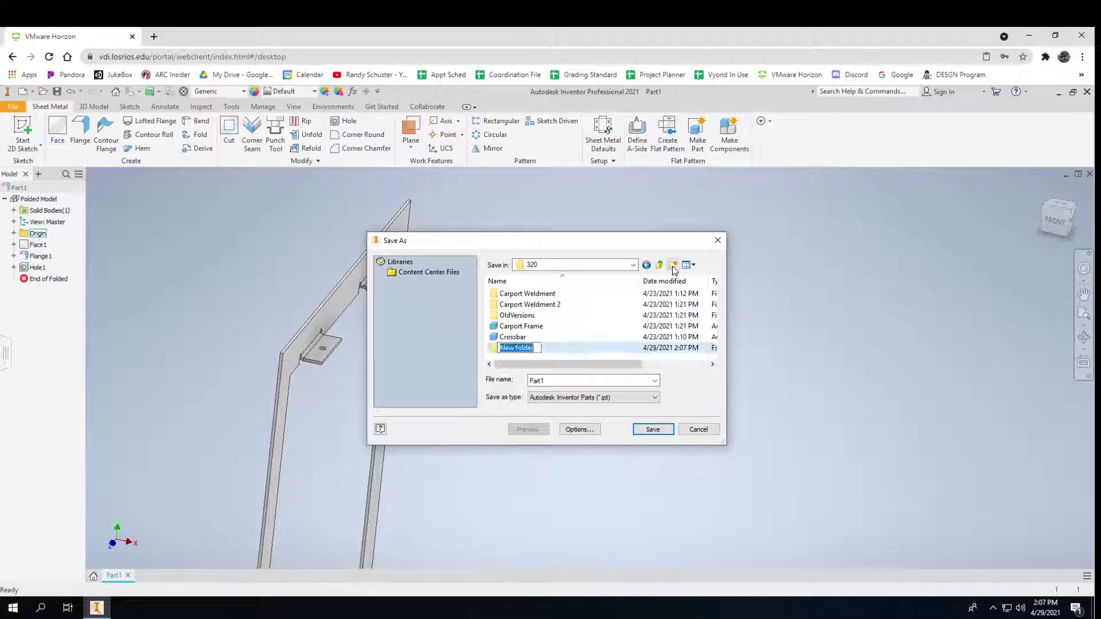
type("chair with bolts")
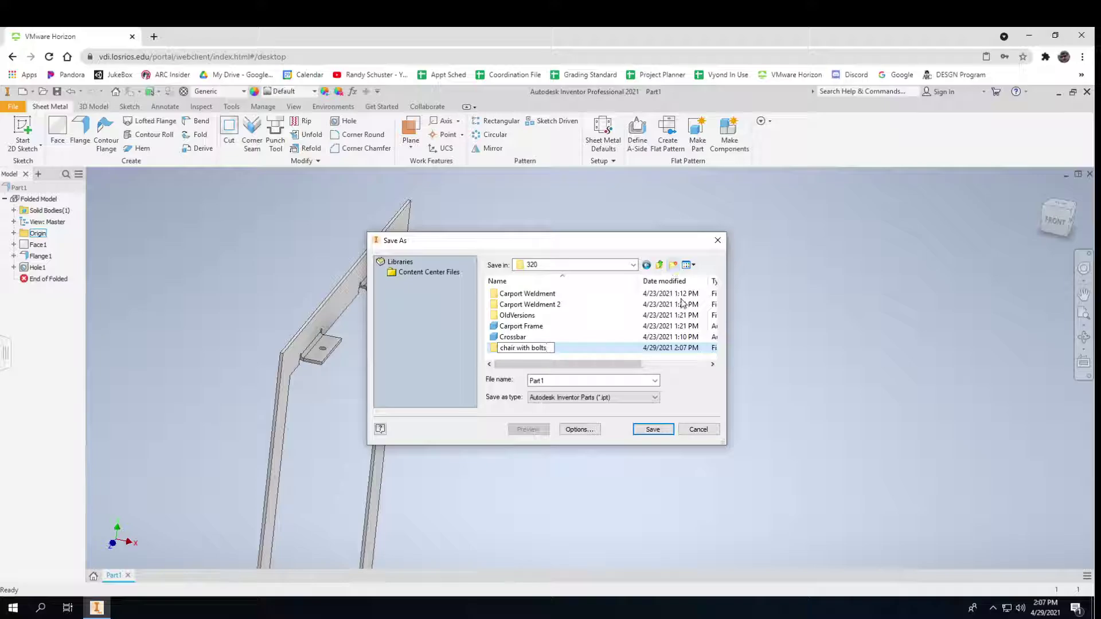
double_click(495, 348)
double_click(544, 382)
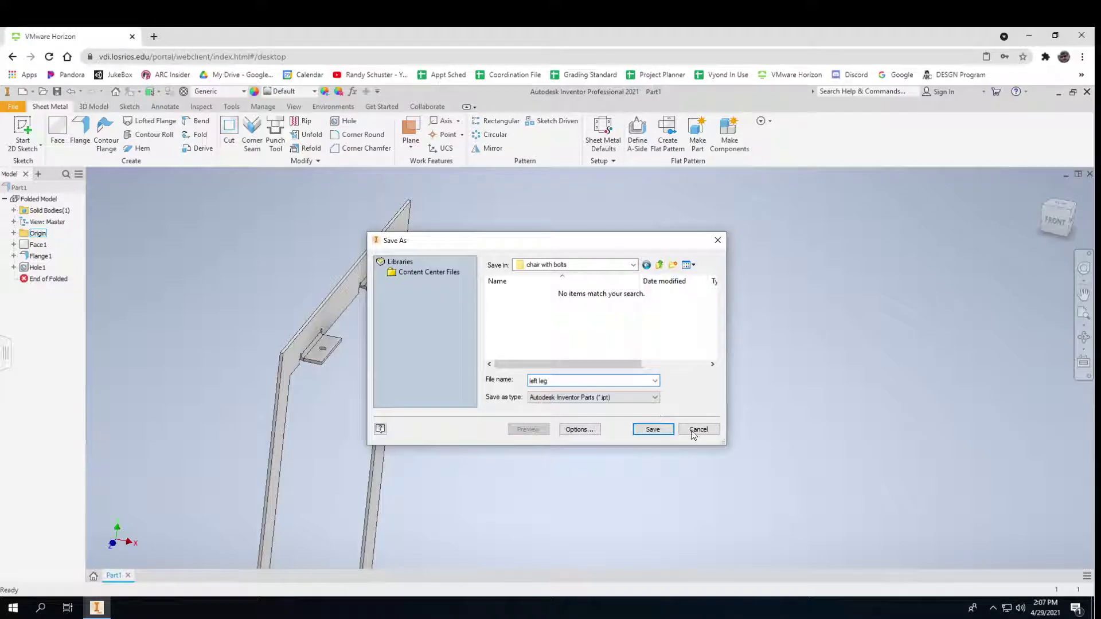
left_click(648, 430)
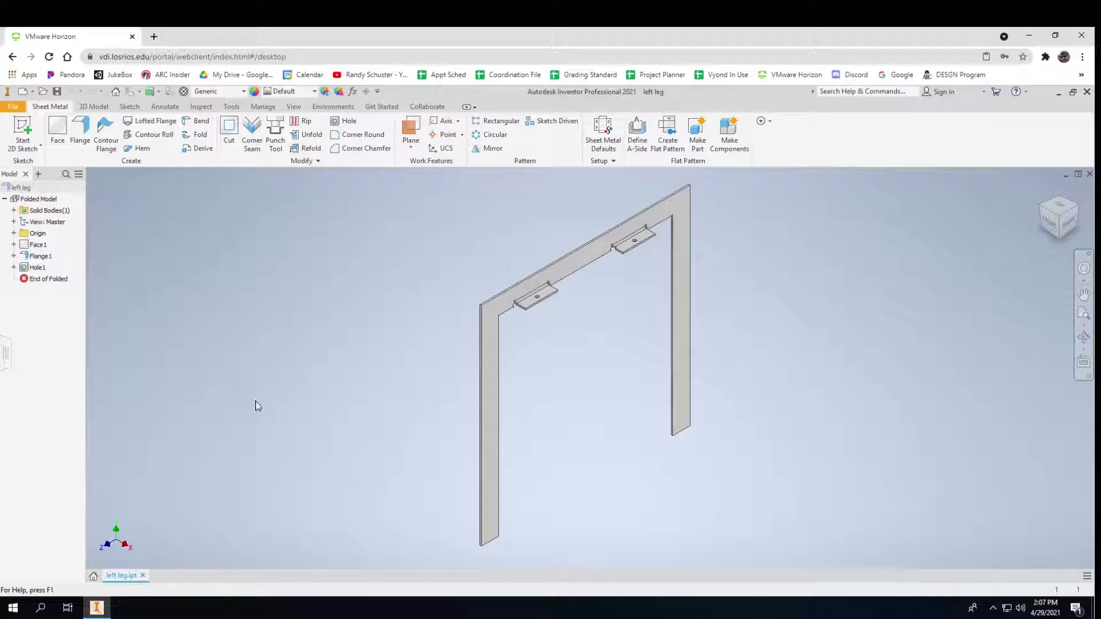
Save a copy of the part as "Right Leg" in the "chair with bolts" folder.
left_click(21, 187)
left_click(17, 110)
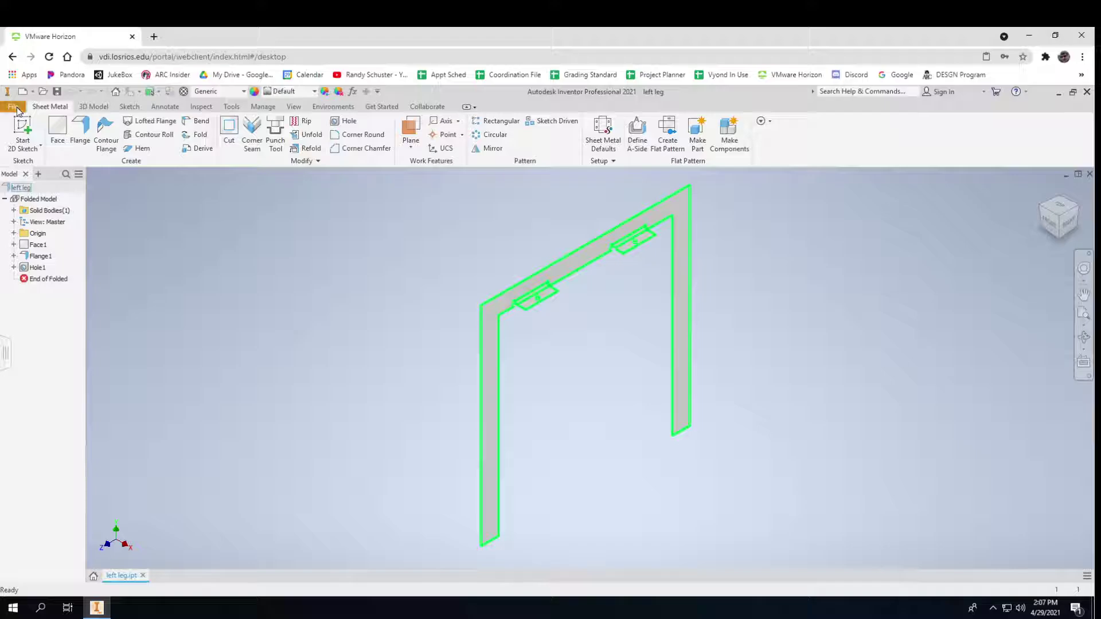
left_click(35, 231)
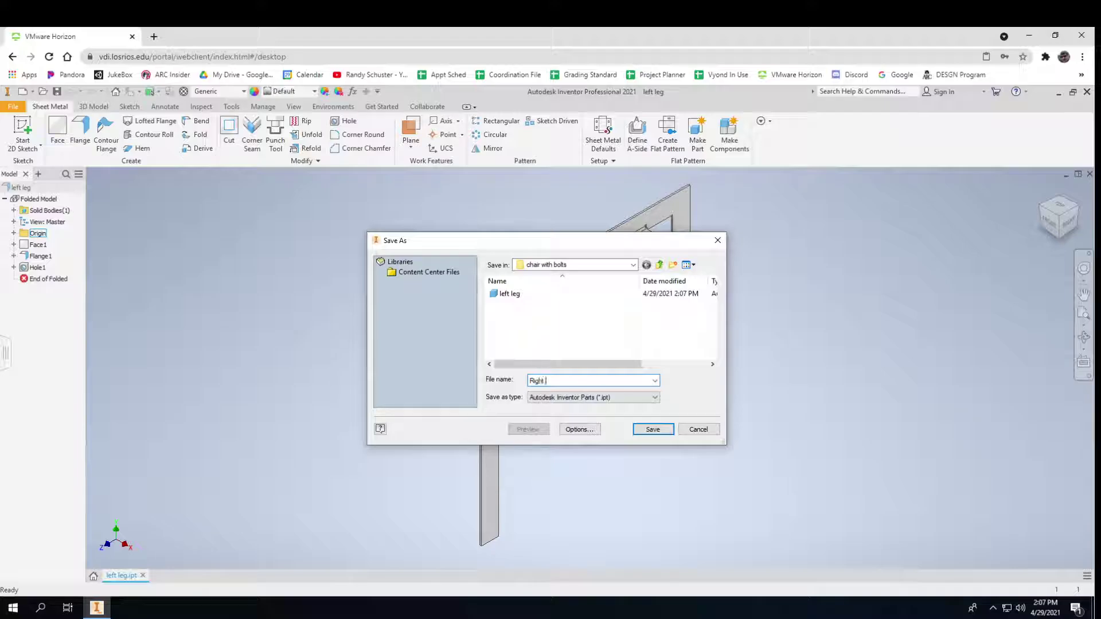
left_click(660, 431)
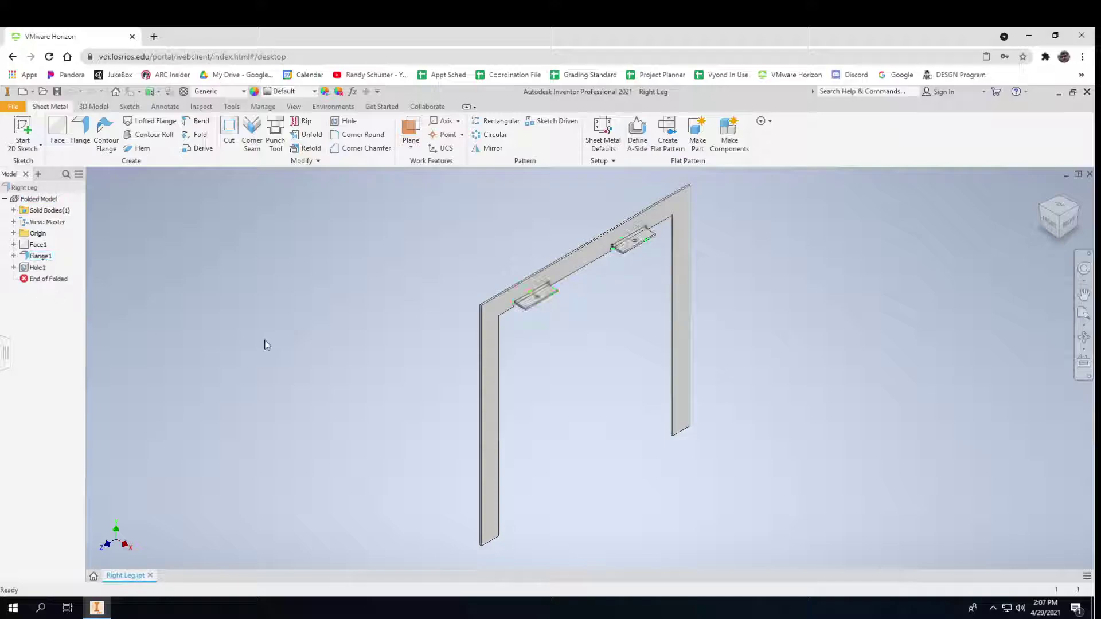
middle_click_drag(308, 374, 314, 401, "shift")
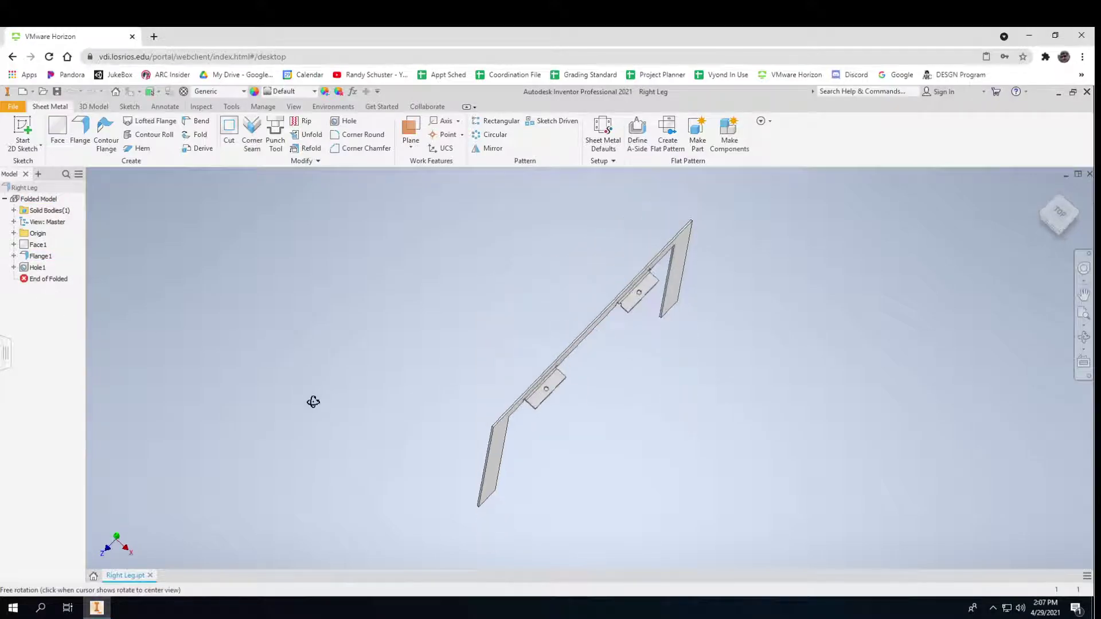
left_click(35, 256)
left_click(37, 268, "shift")
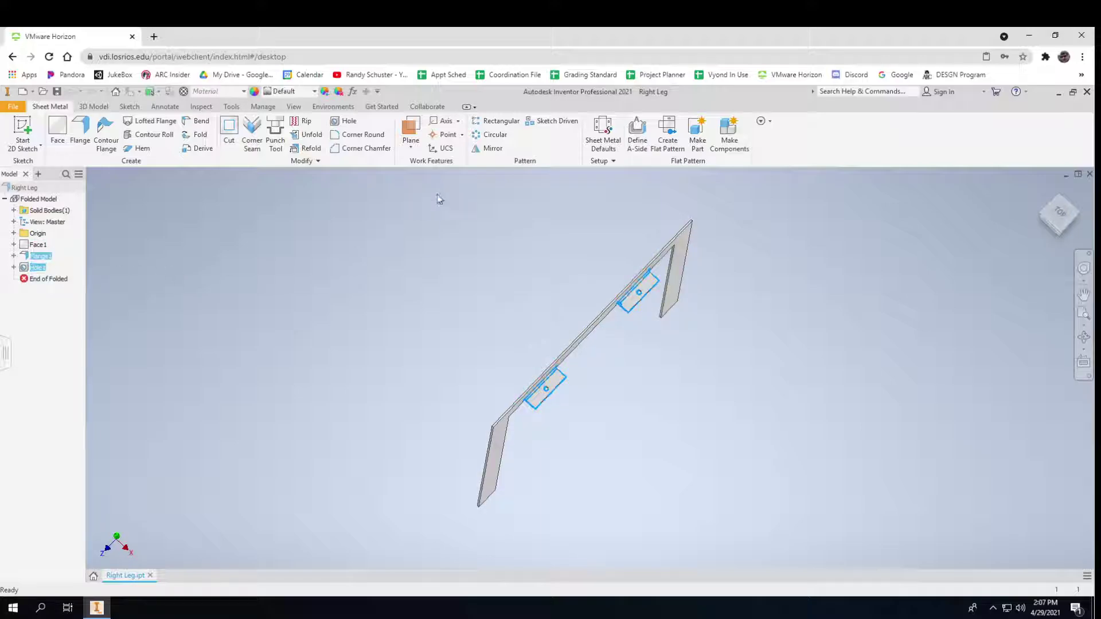
left_click(490, 149)
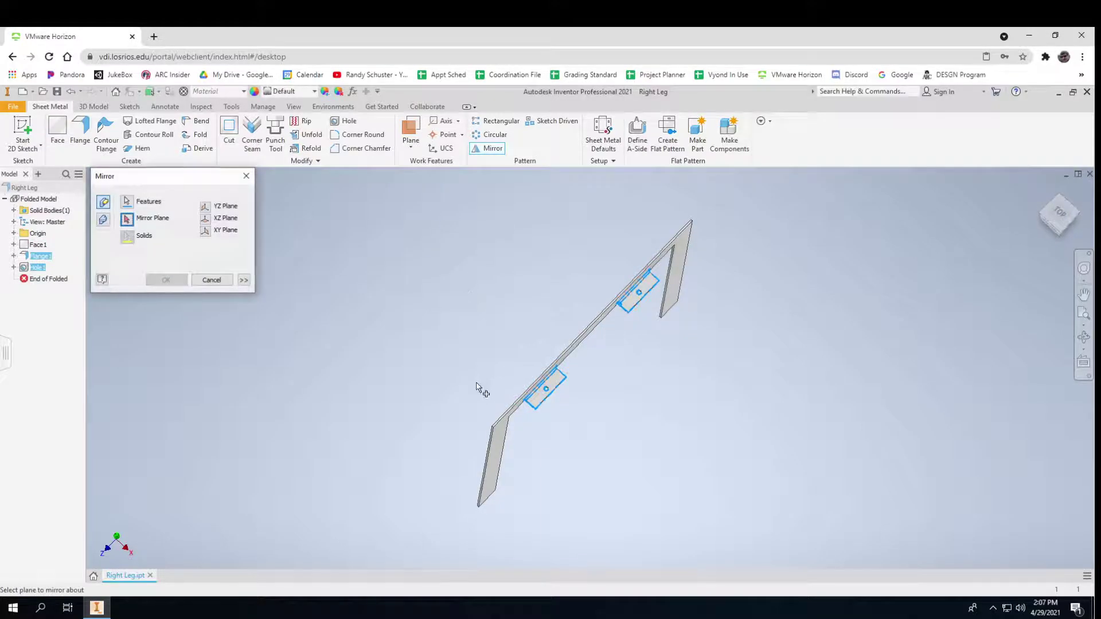
scroll(515, 437, "down", 4)
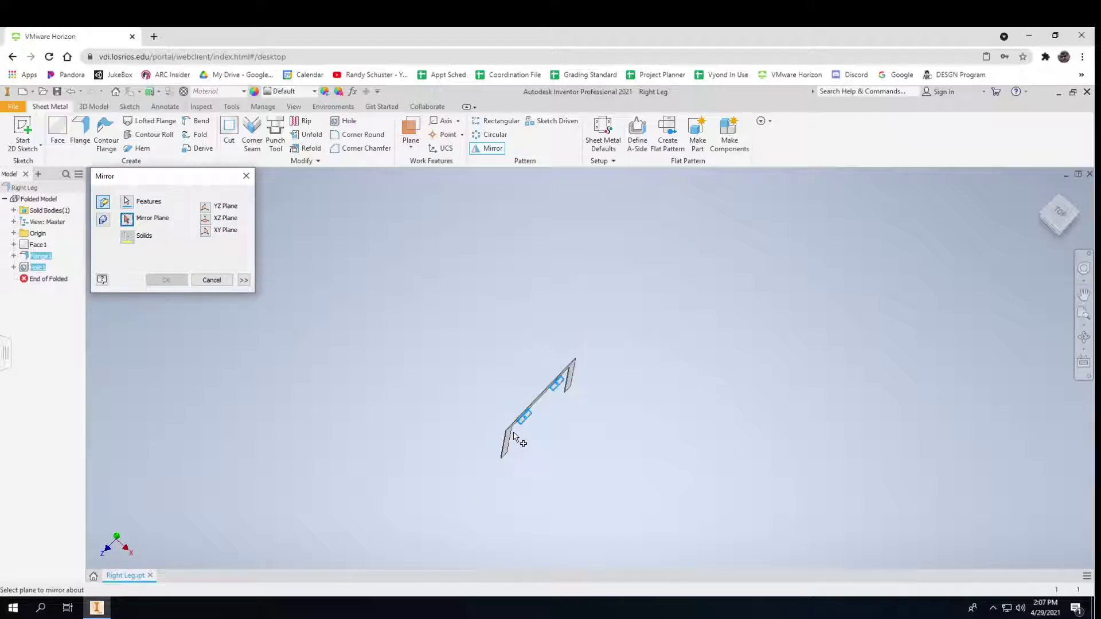
scroll(514, 437, "up", 5)
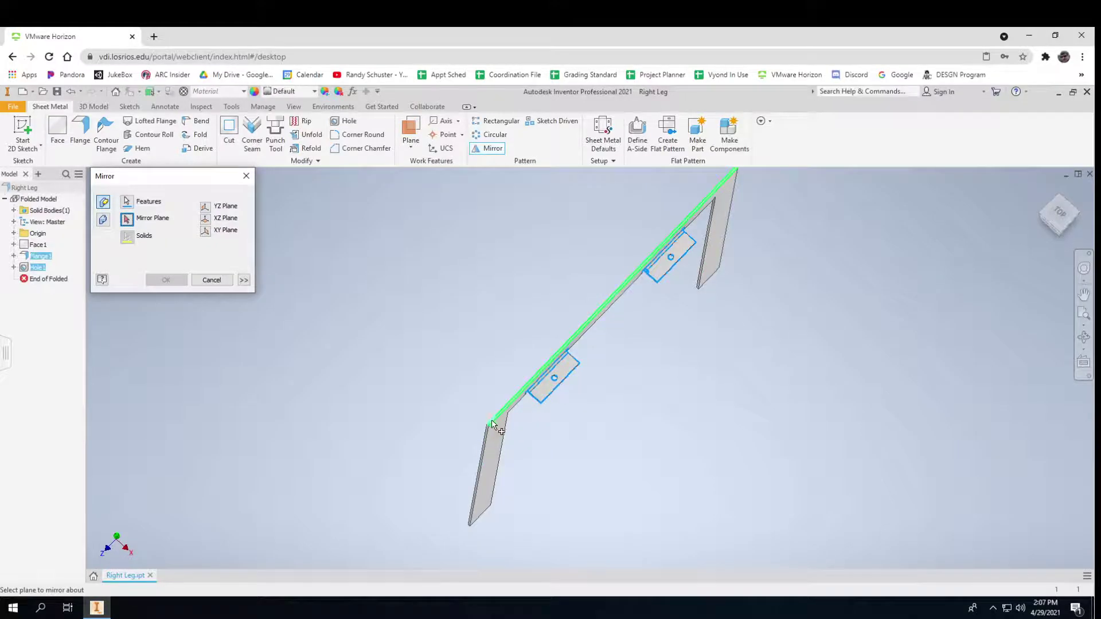
left_click(492, 424)
key("Escape")
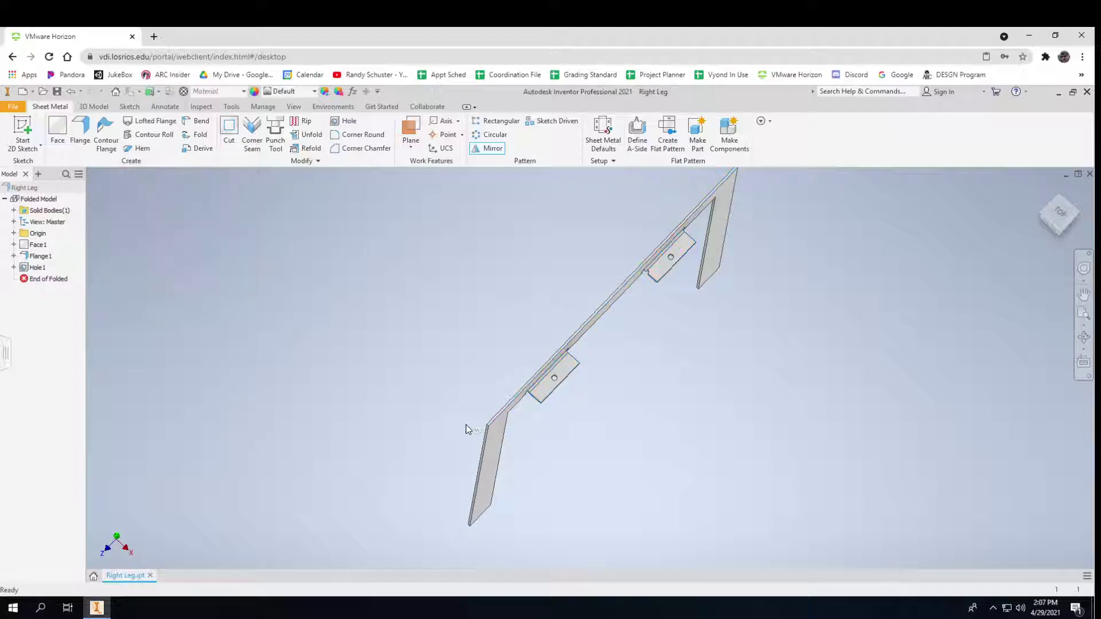
Delete the flange and hole features together with their consumed sketches.
left_click(41, 258)
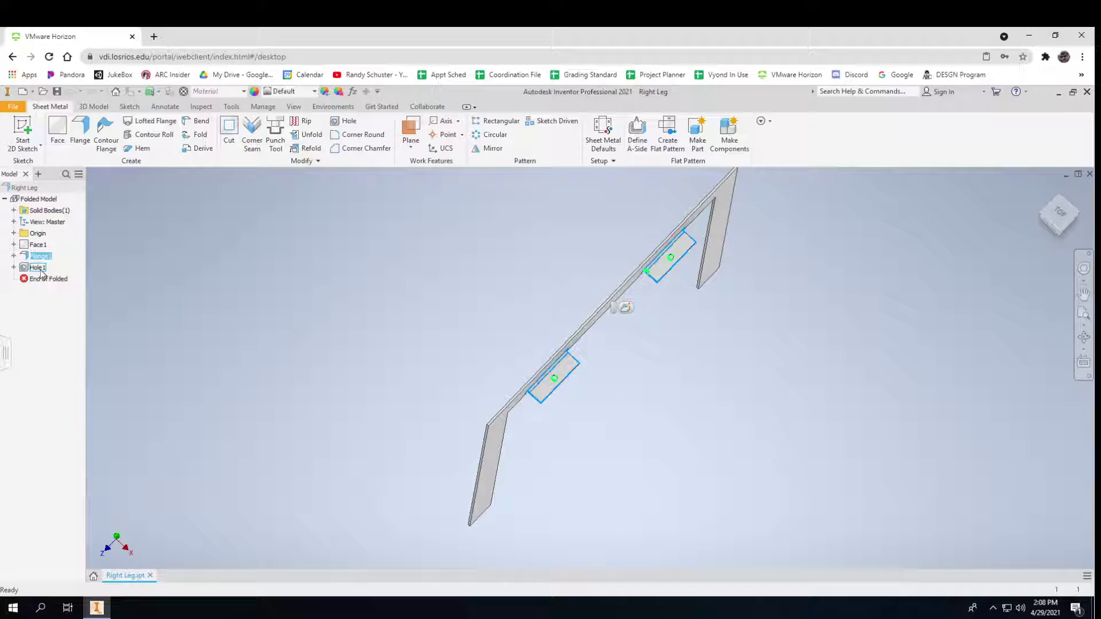
left_click(38, 268, "ctrl")
key("Delete")
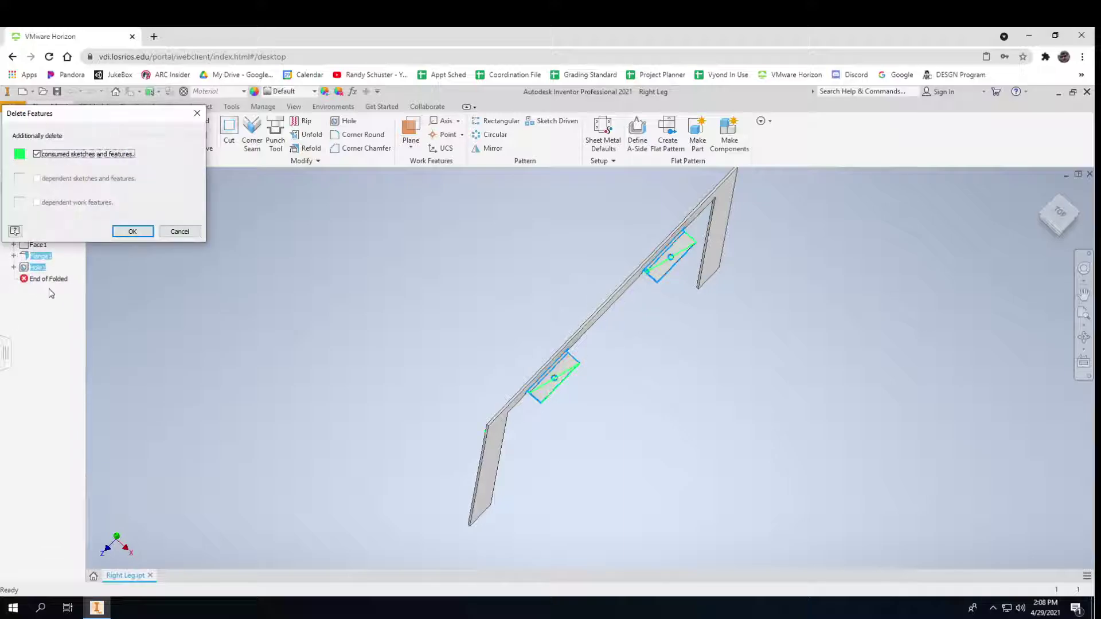
left_click(130, 231)
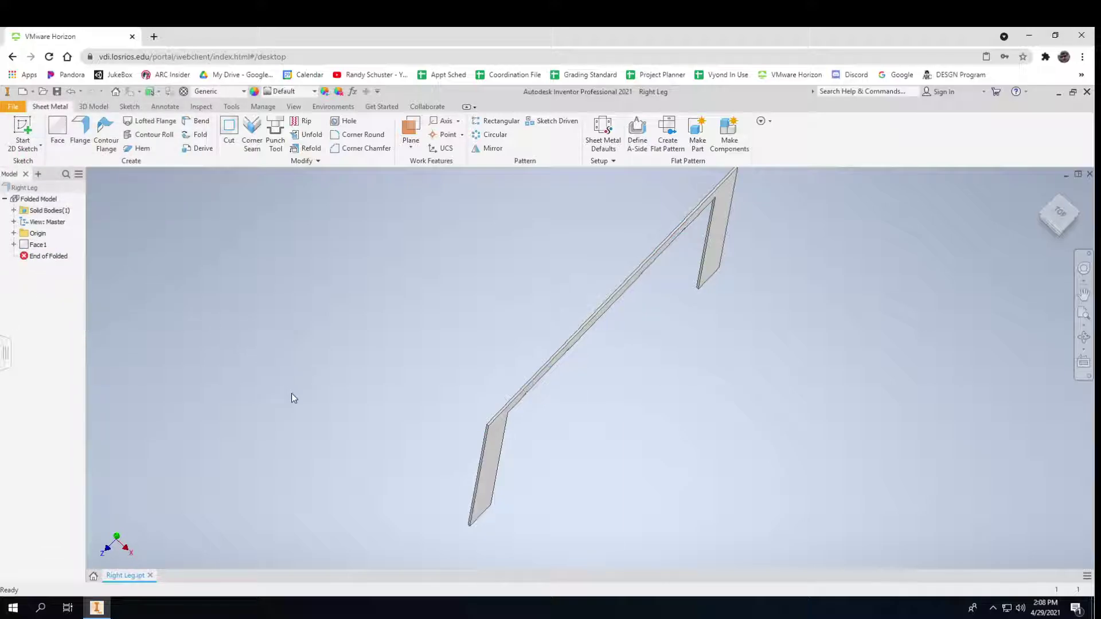
Add 1 in flanges at 90 degrees along both notch edges on the opposite side of the plate.
middle_click_drag(295, 396, 348, 400, "shift")
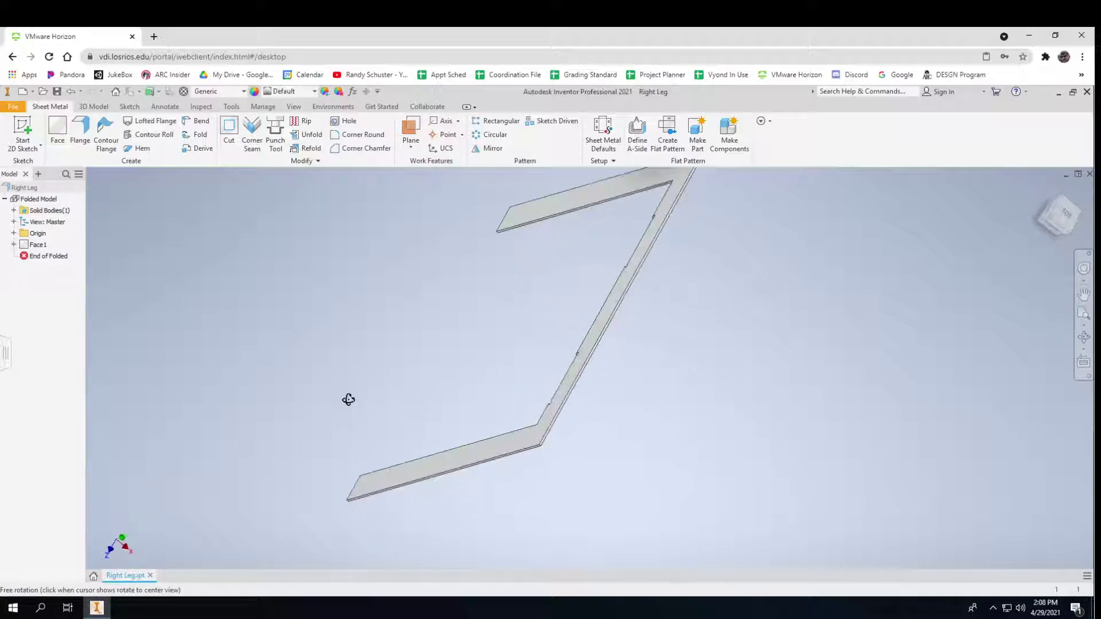
left_click(81, 130)
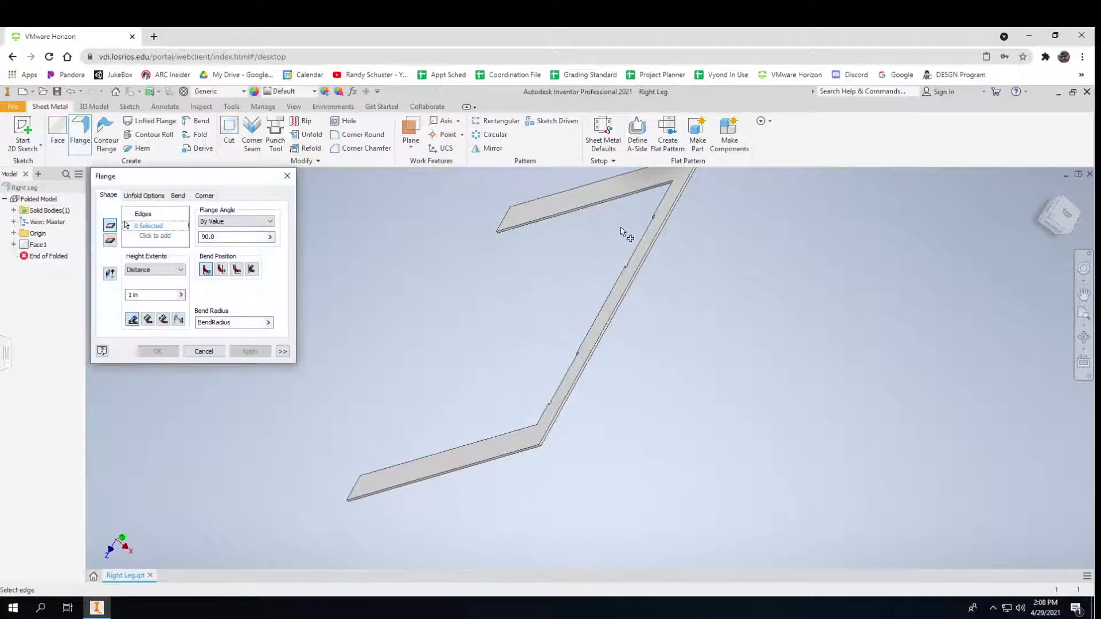
left_click(645, 241)
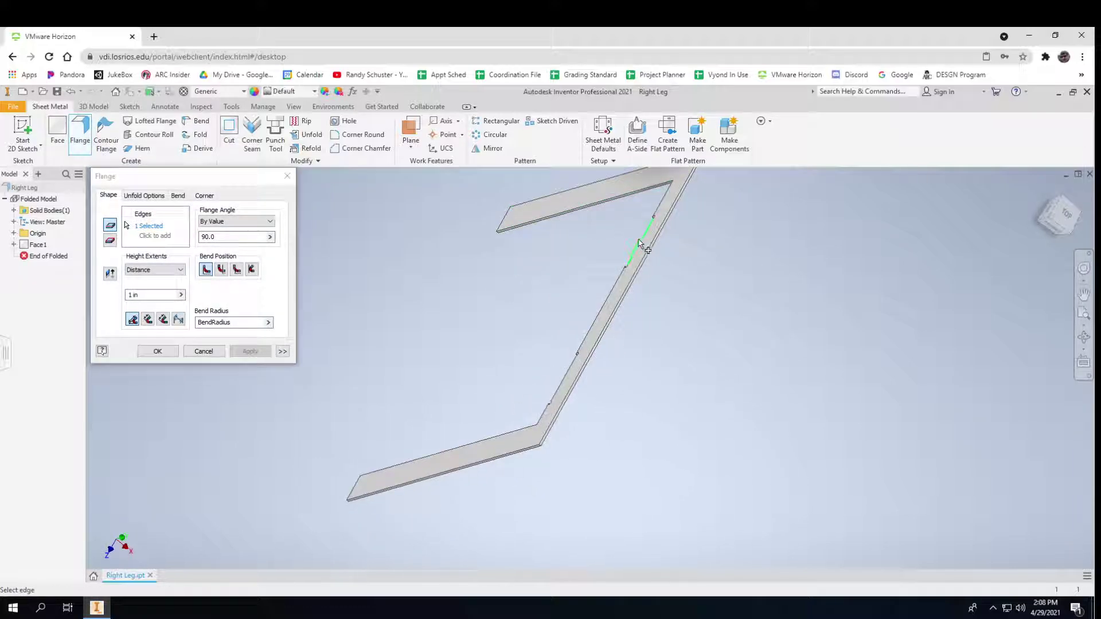
left_click(571, 376)
left_click(247, 352)
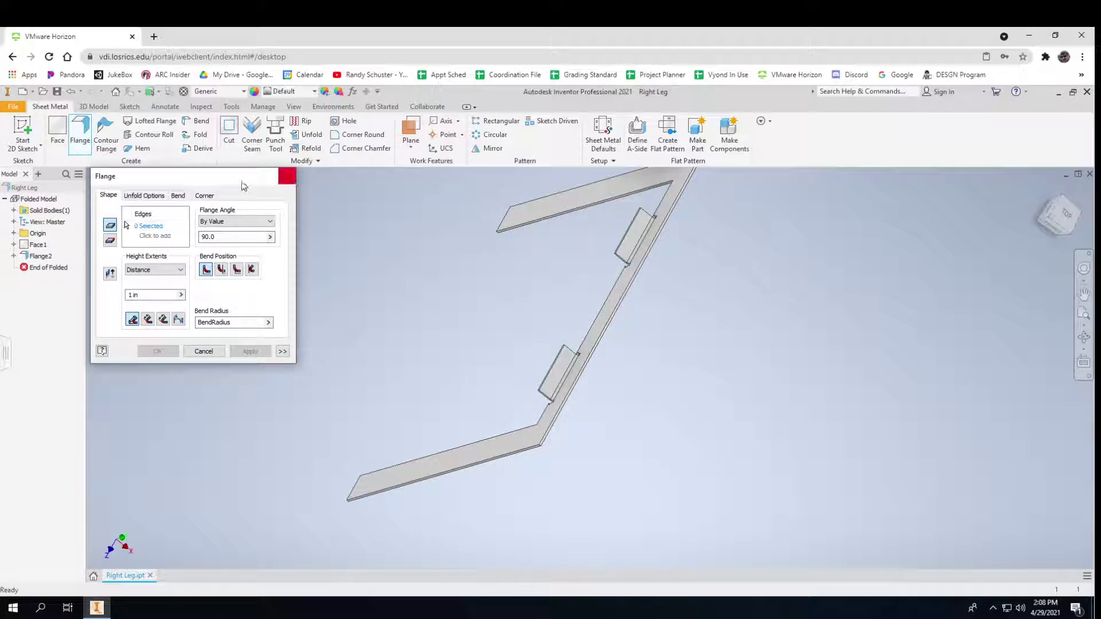
left_click(287, 177)
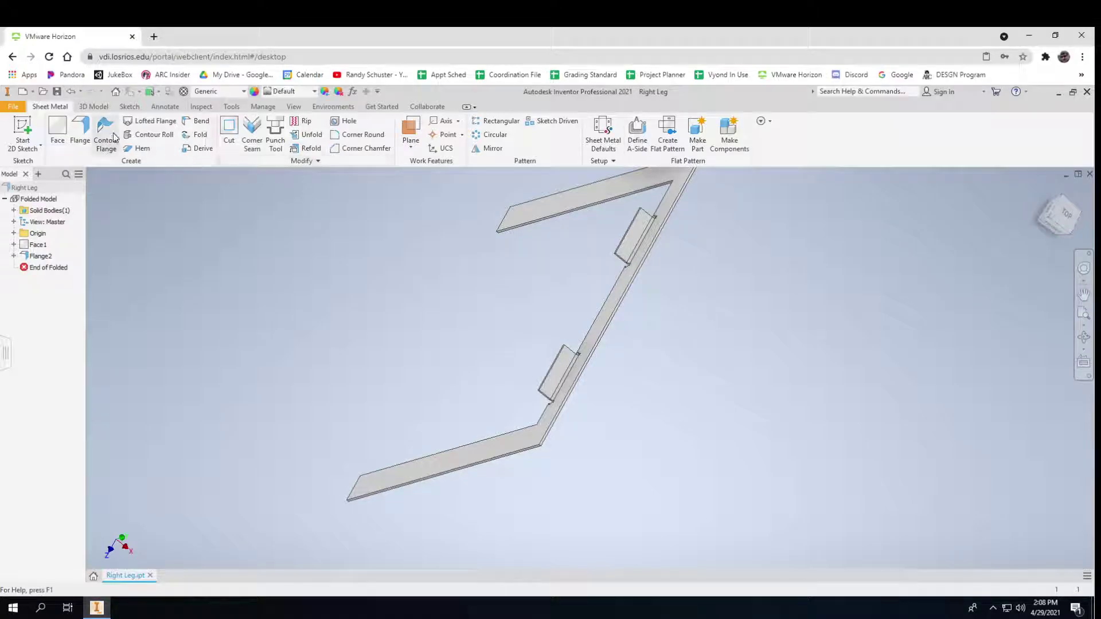
Start a sketch on the flange faces and draw a diagonal line between opposite corners of the upper flange.
left_click(21, 129)
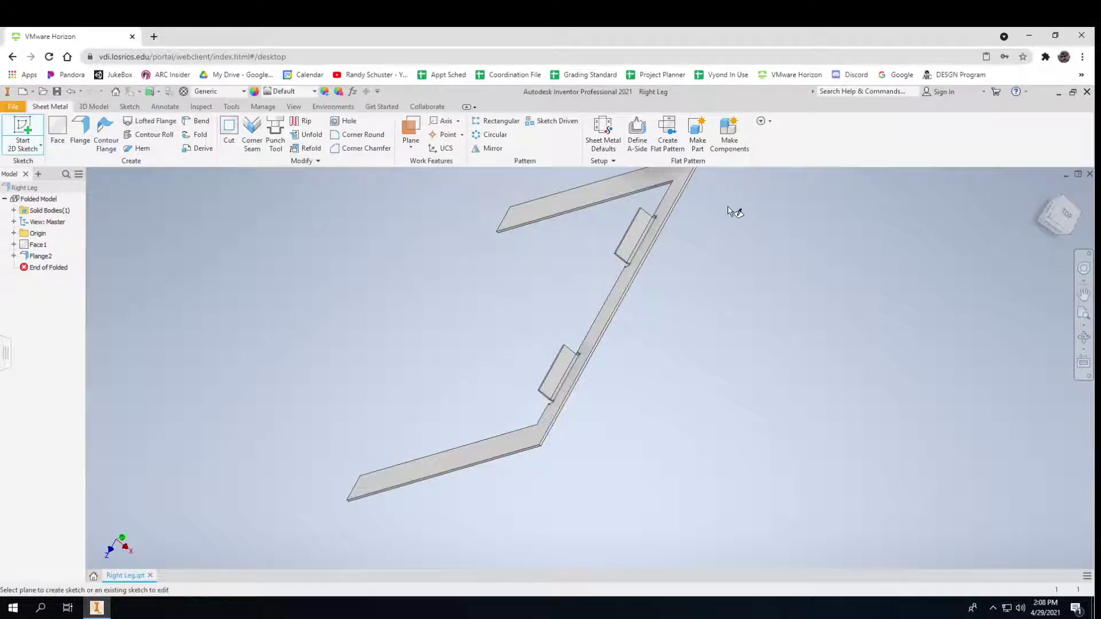
left_click(644, 235)
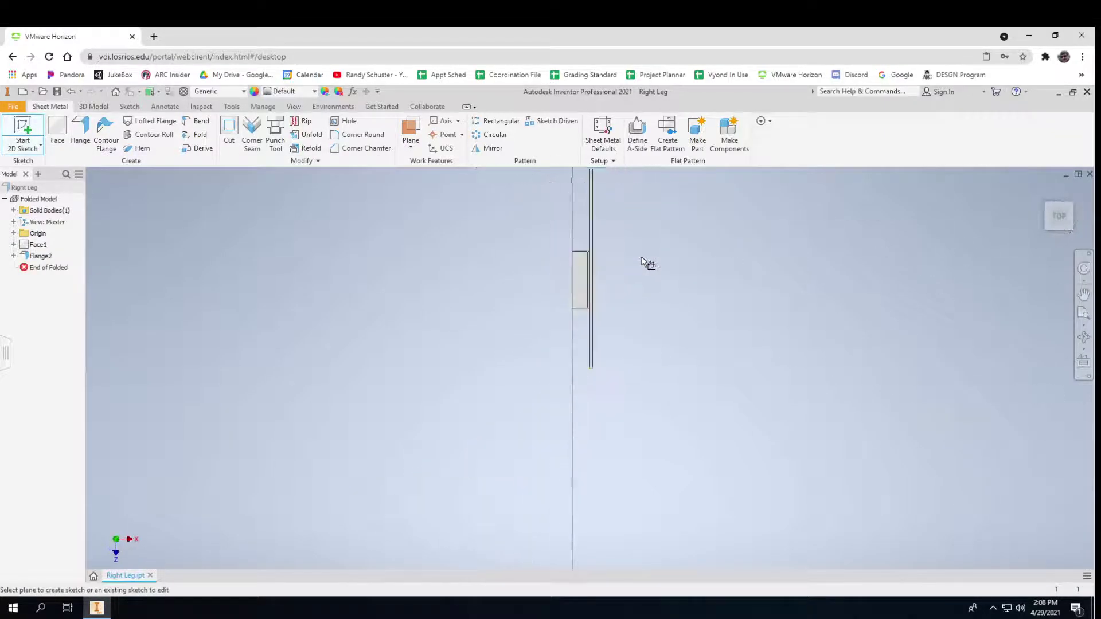
scroll(600, 440, "up", 3)
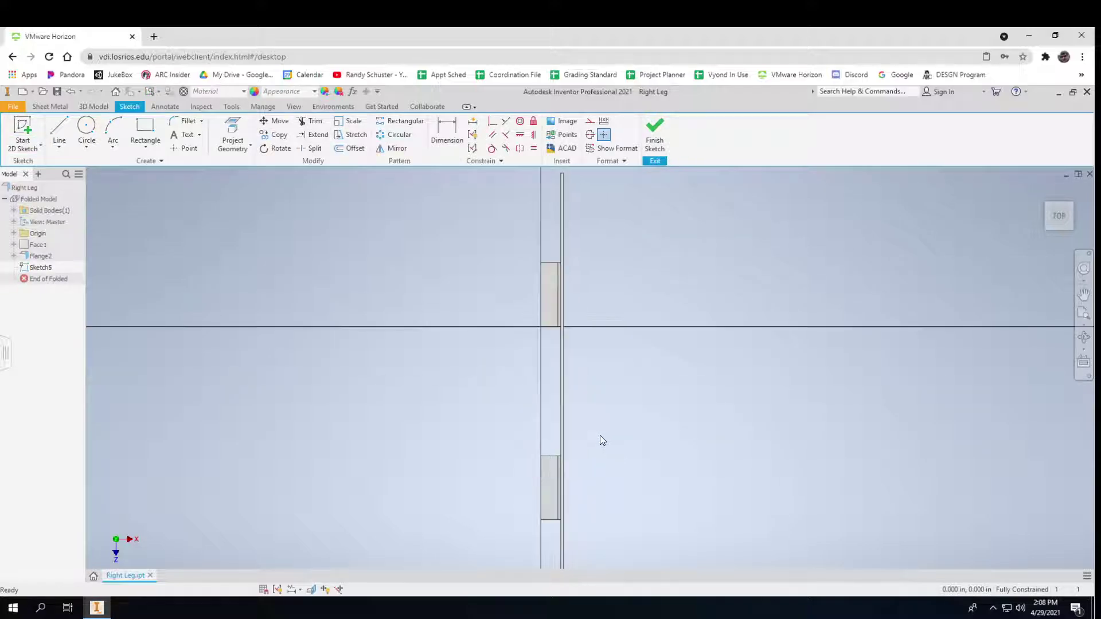
left_click(59, 132)
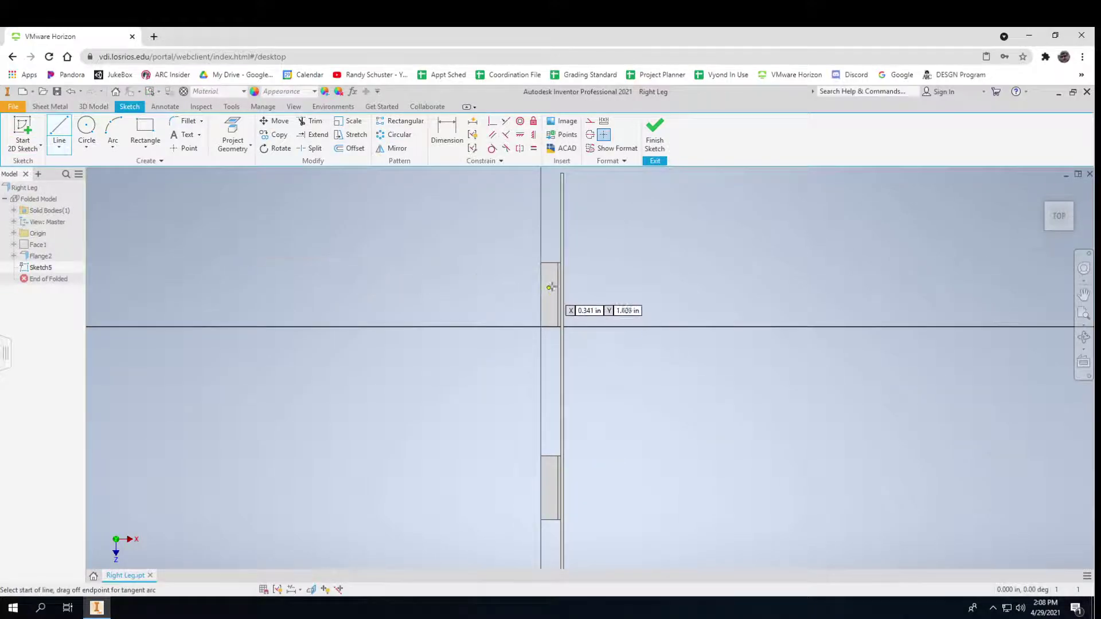
left_click(558, 262)
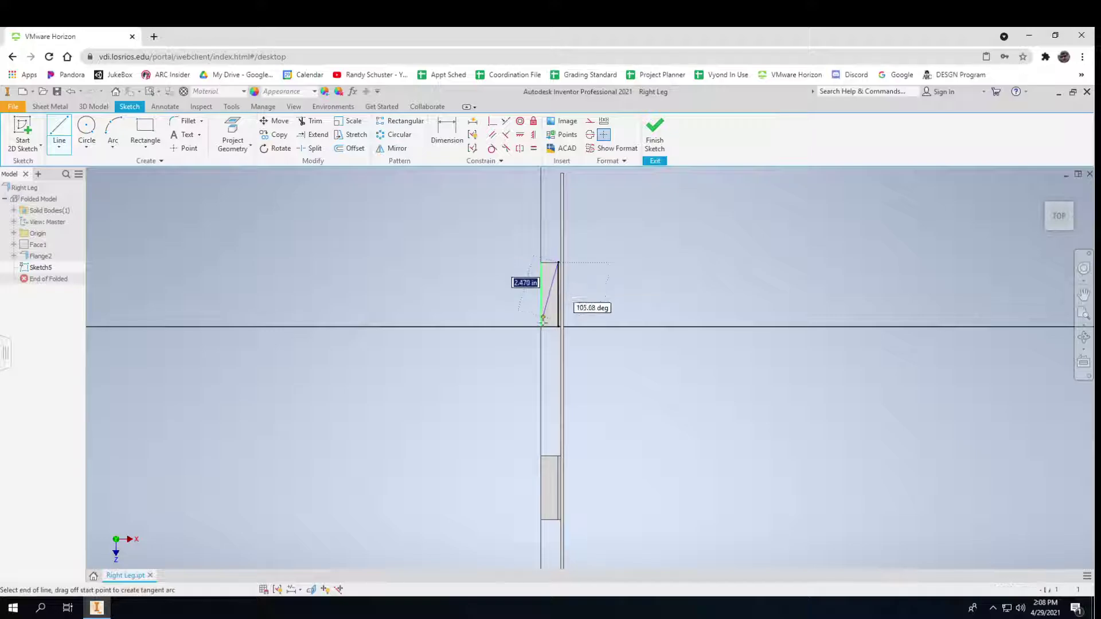
left_click(541, 326)
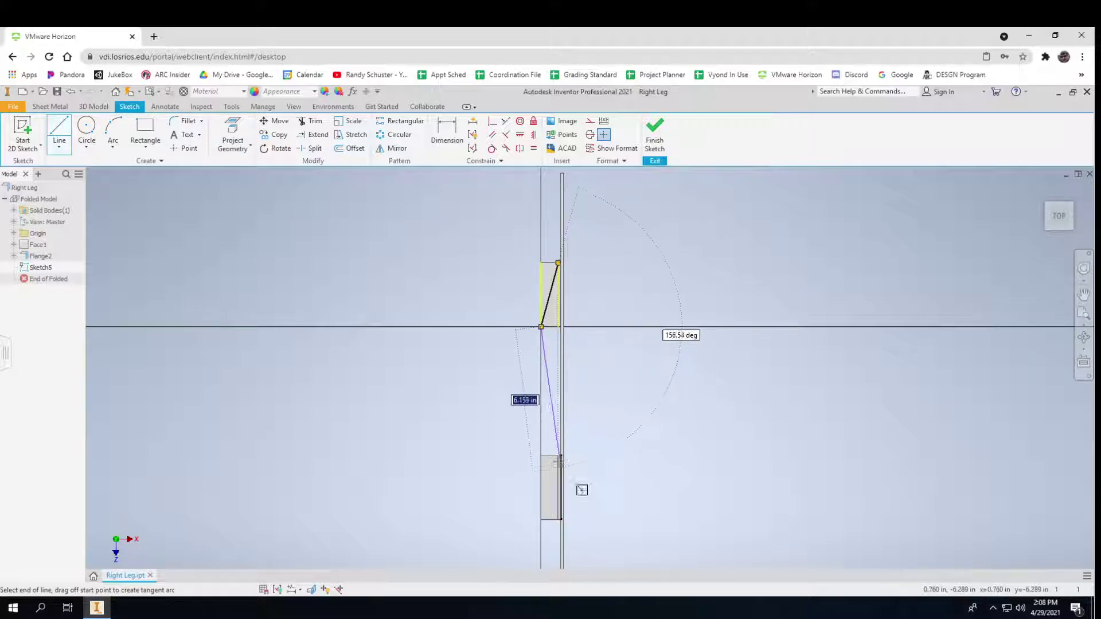
key("Escape")
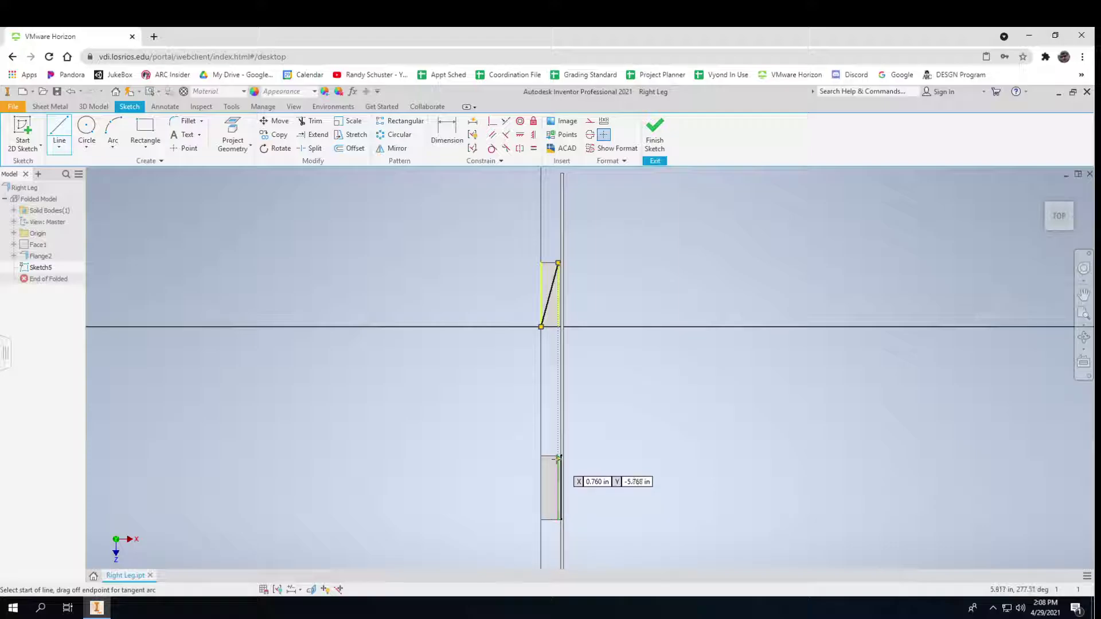
Draw a matching diagonal line between opposite corners of the lower flange.
scroll(557, 456, "down", 8)
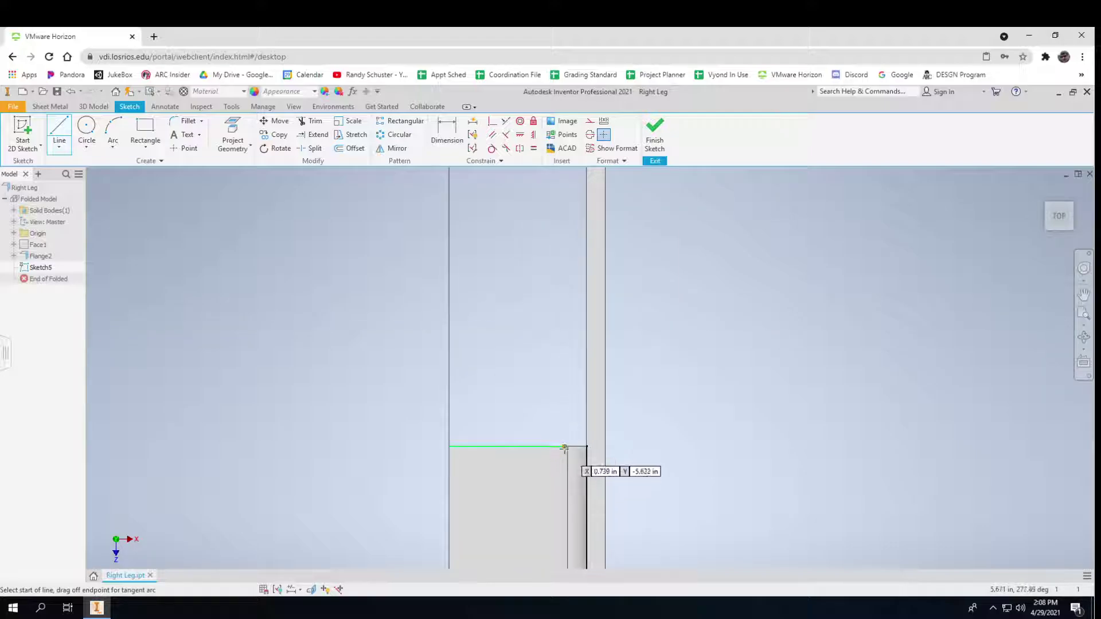
left_click(568, 448)
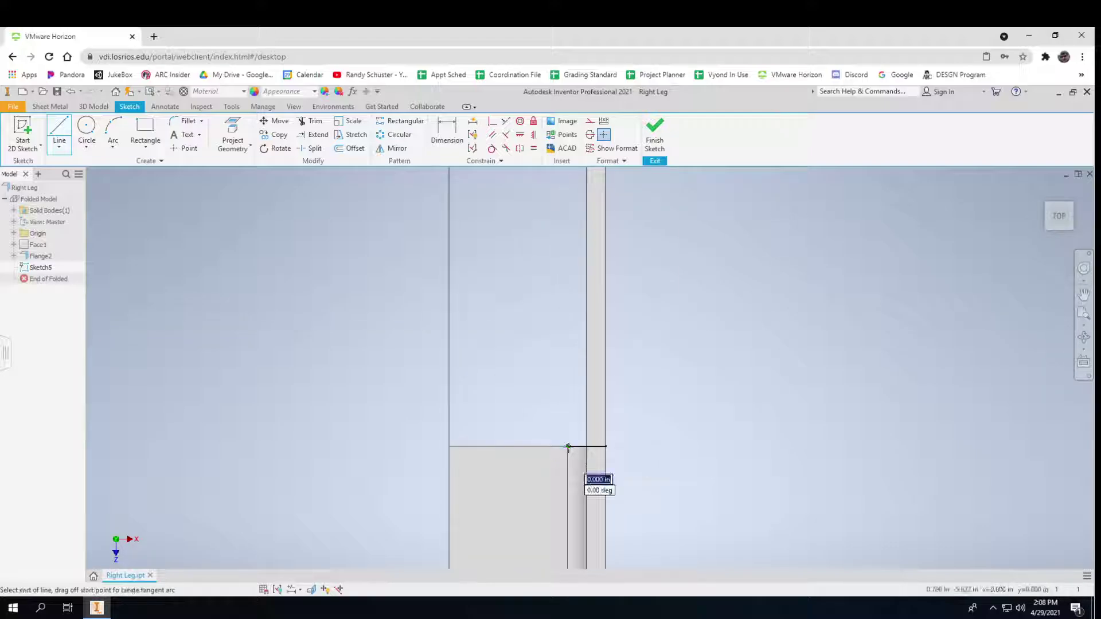
scroll(570, 449, "down", 5)
scroll(583, 479, "up", 5)
middle_click_drag(556, 468, 554, 379)
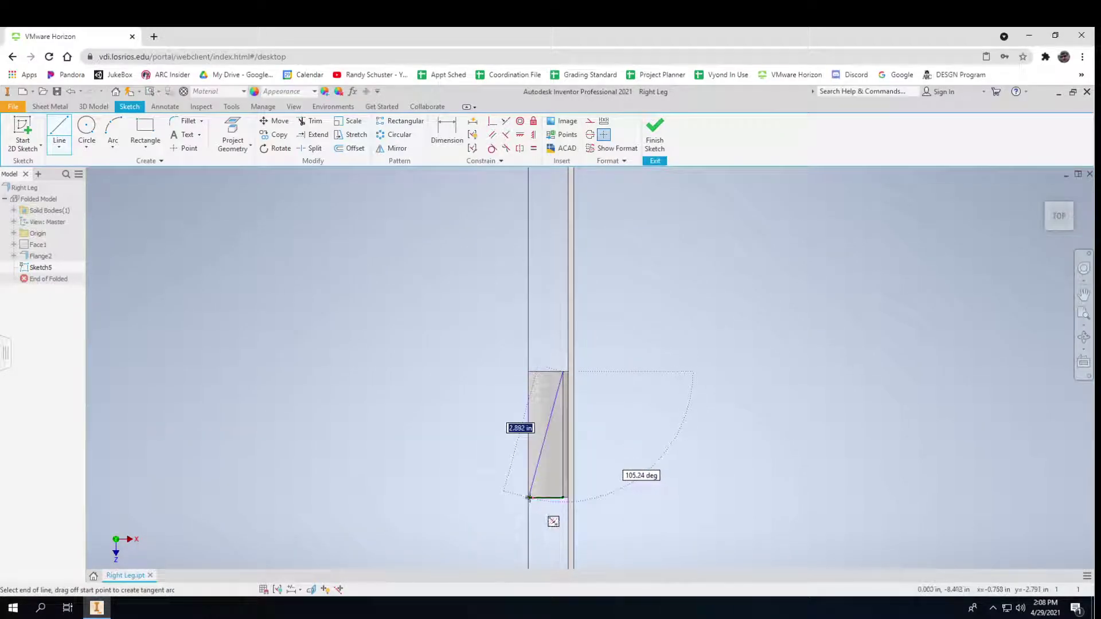
left_click(529, 498)
key("Escape")
key("Escape")
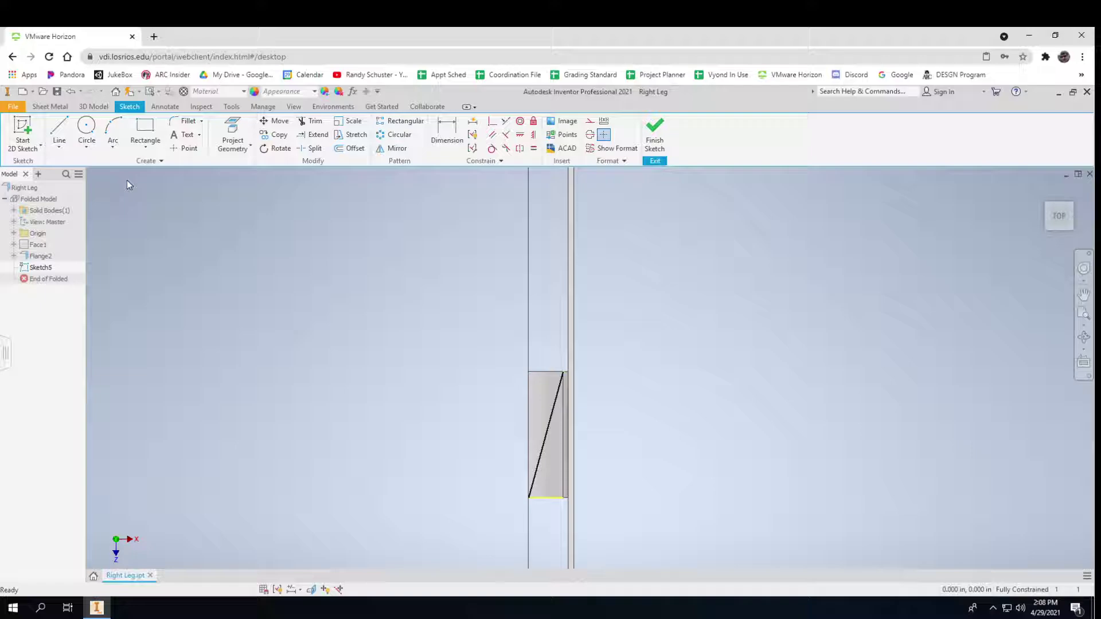
Place center points at the midpoints of both flange diagonals and cut simple 0.281 in holes at them.
left_click(185, 148)
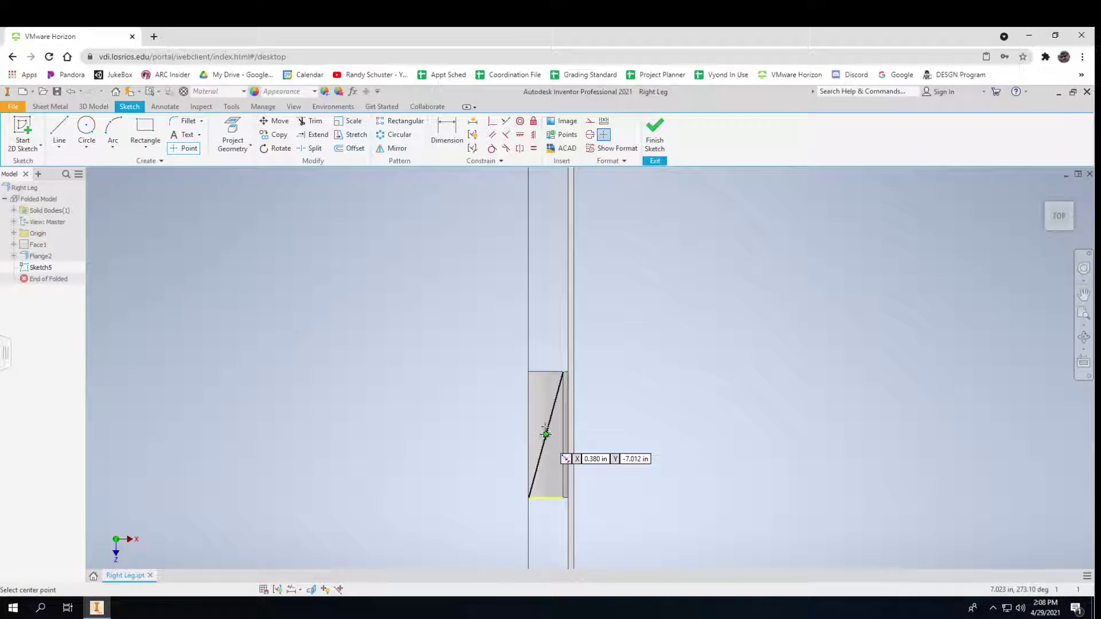
mouse_move(545, 425)
middle_mouse_down()
mouse_move(541, 411)
mouse_move(537, 559)
middle_mouse_up()
middle_click_drag(546, 285, 543, 323)
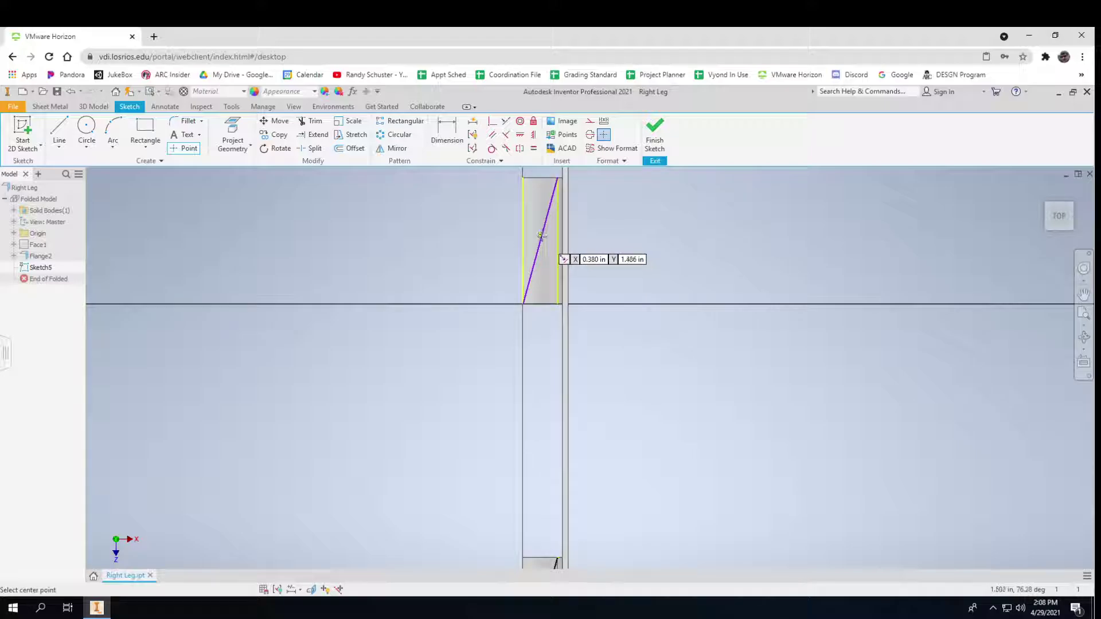
left_click(655, 135)
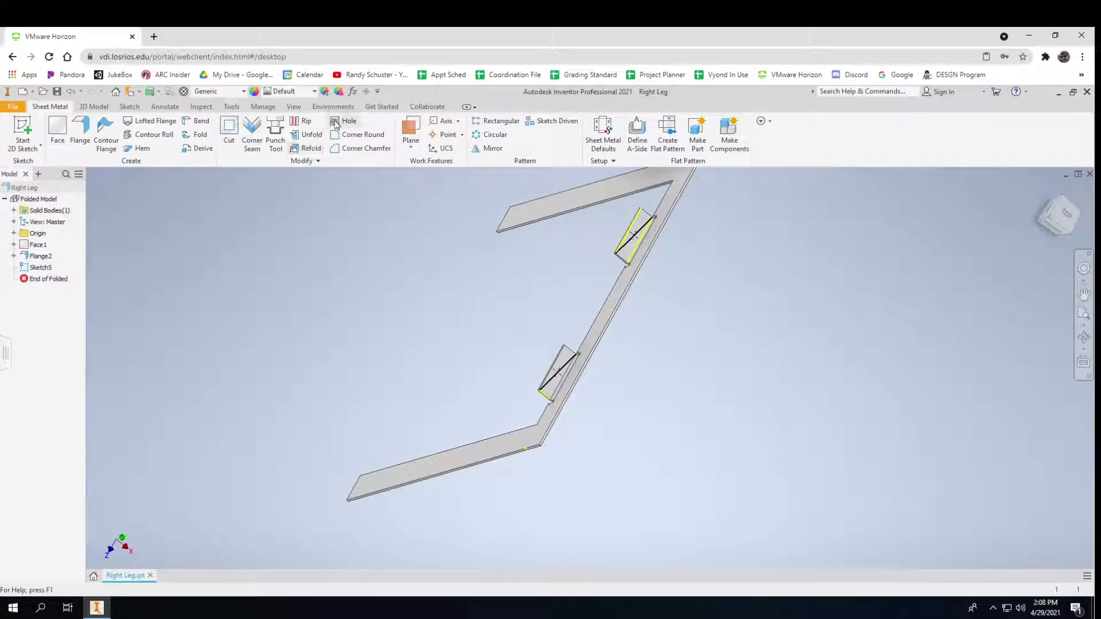
left_click(337, 124)
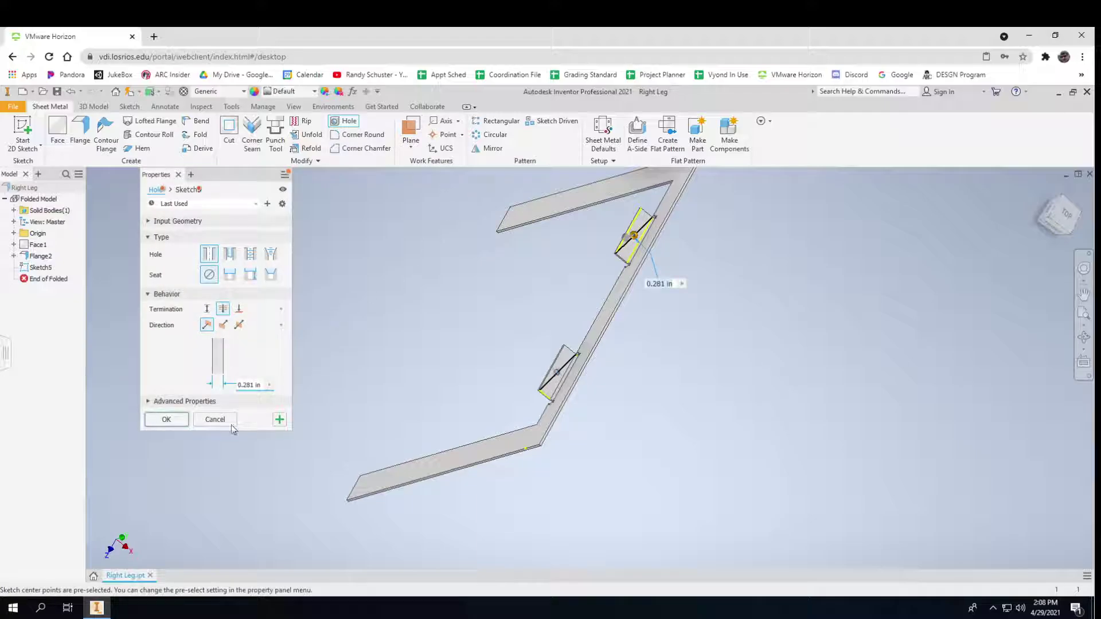
left_click(166, 420)
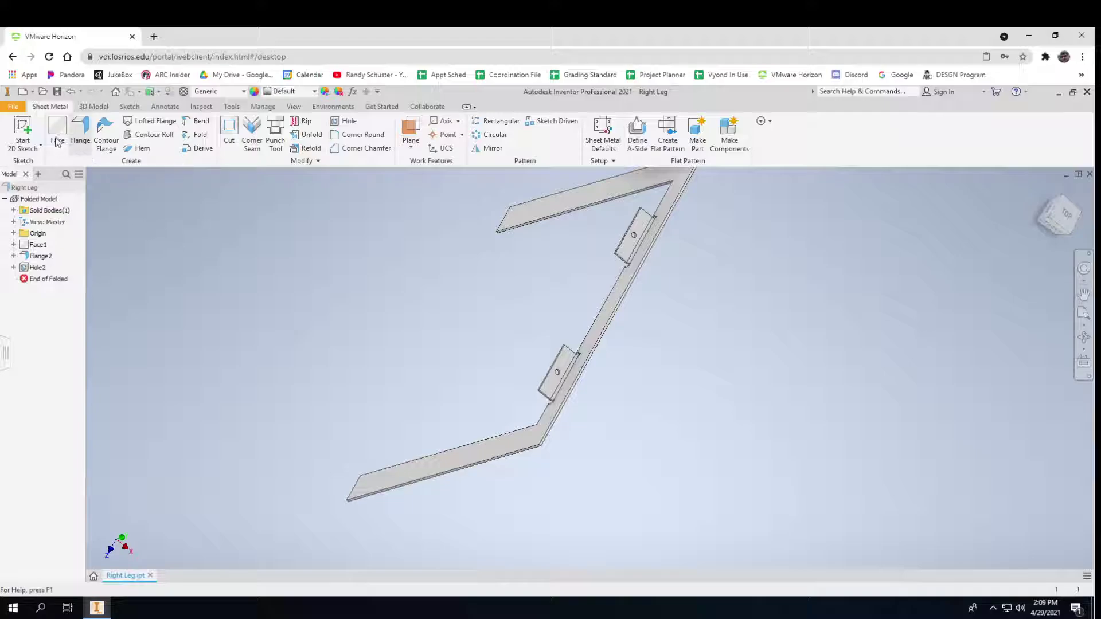
Measure the center distance between the two flange holes.
left_click(201, 107)
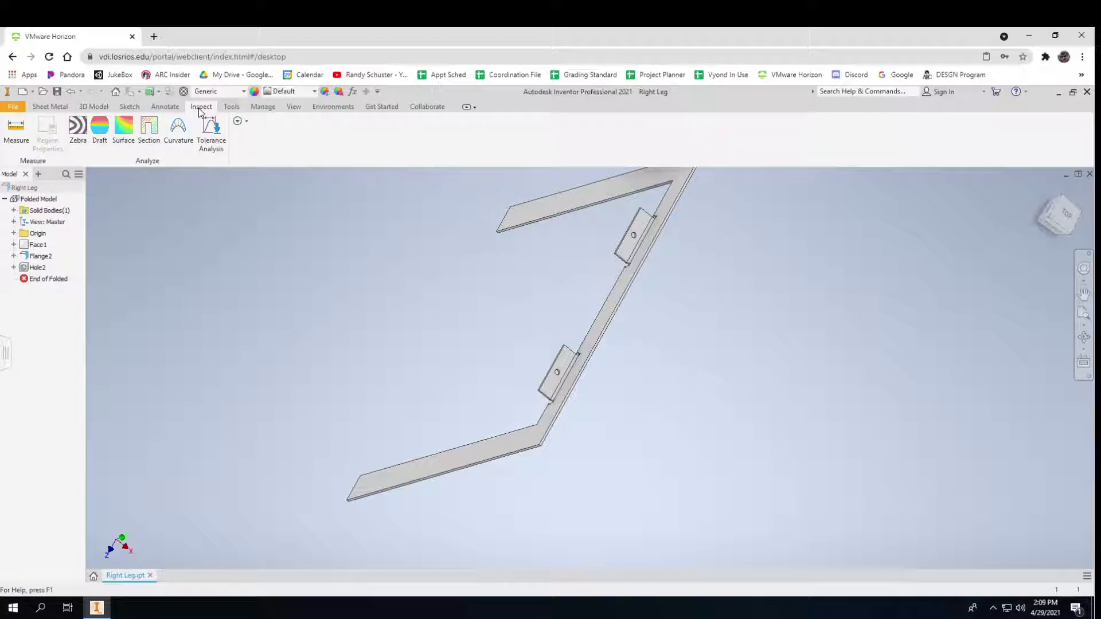
left_click(28, 144)
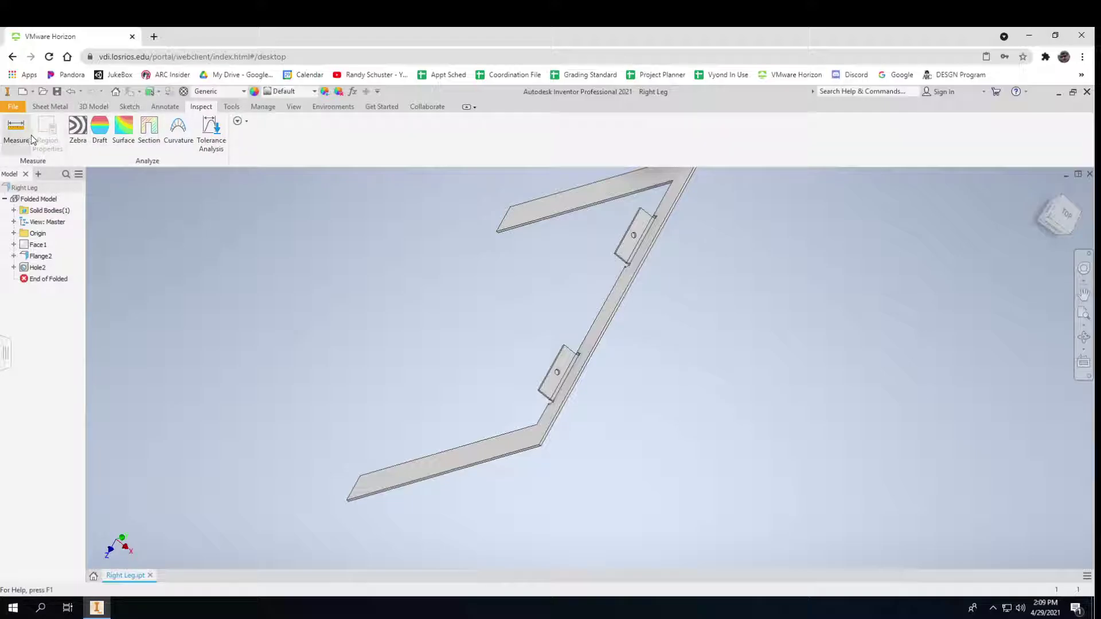
left_click(635, 238)
left_click(560, 372)
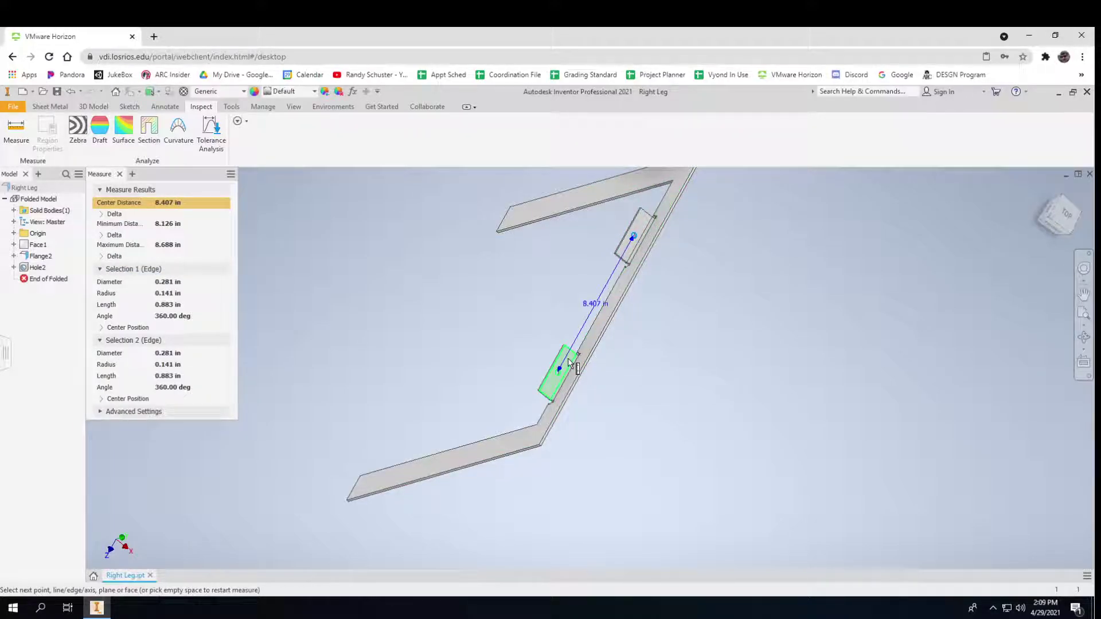
mouse_move(568, 363)
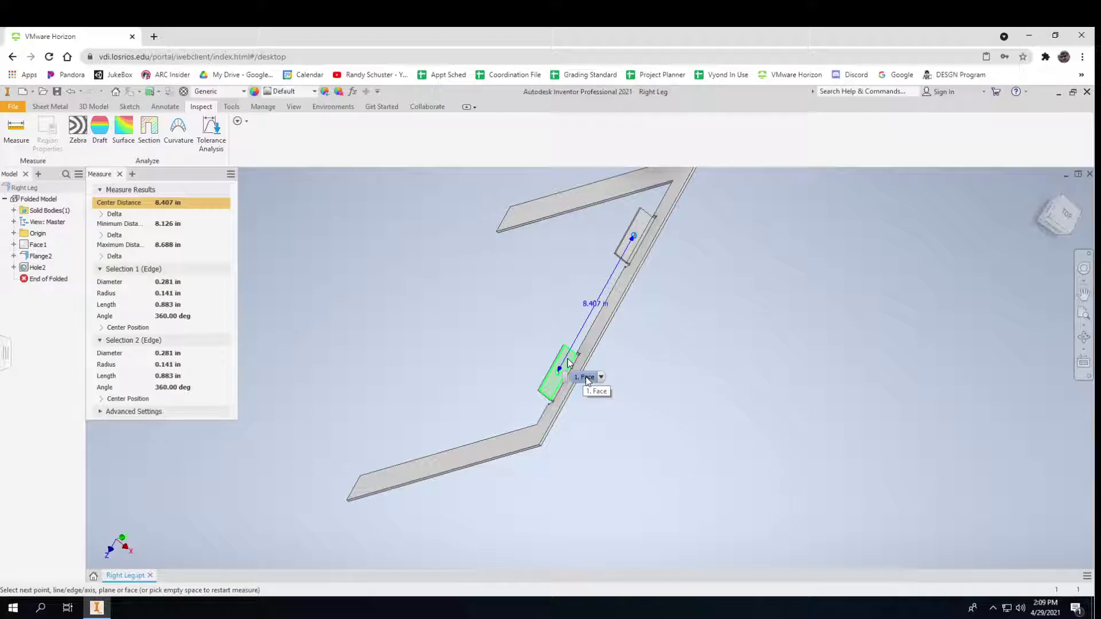
left_click(400, 371)
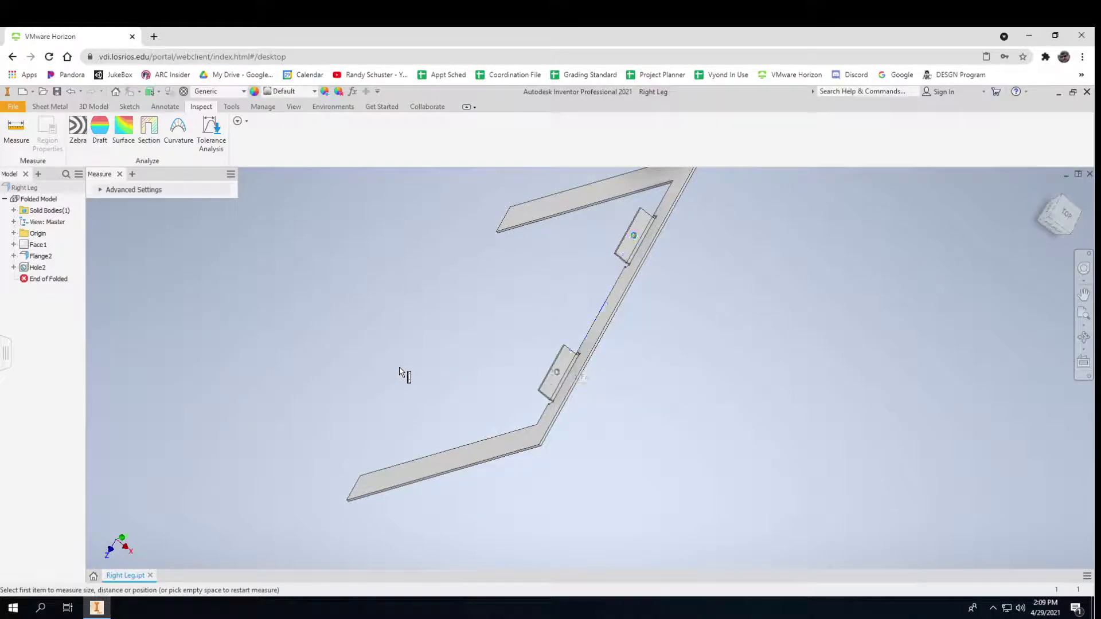
left_click(120, 175)
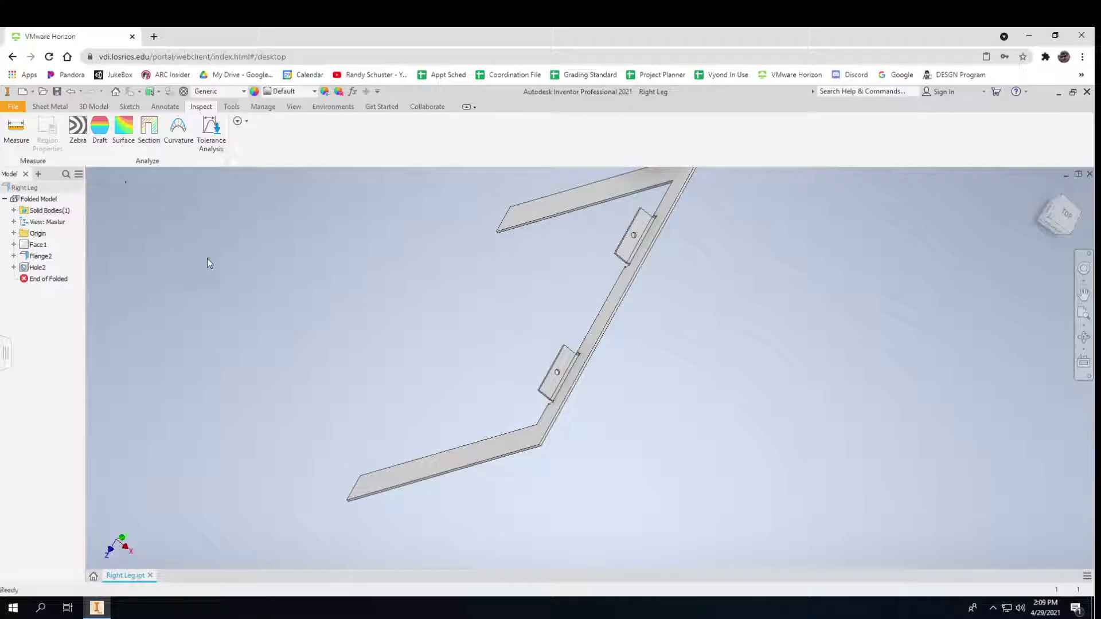
Create a new standard part and start a sketch on the horizontal XZ plane, with the X axis pointing right.
left_click(14, 107)
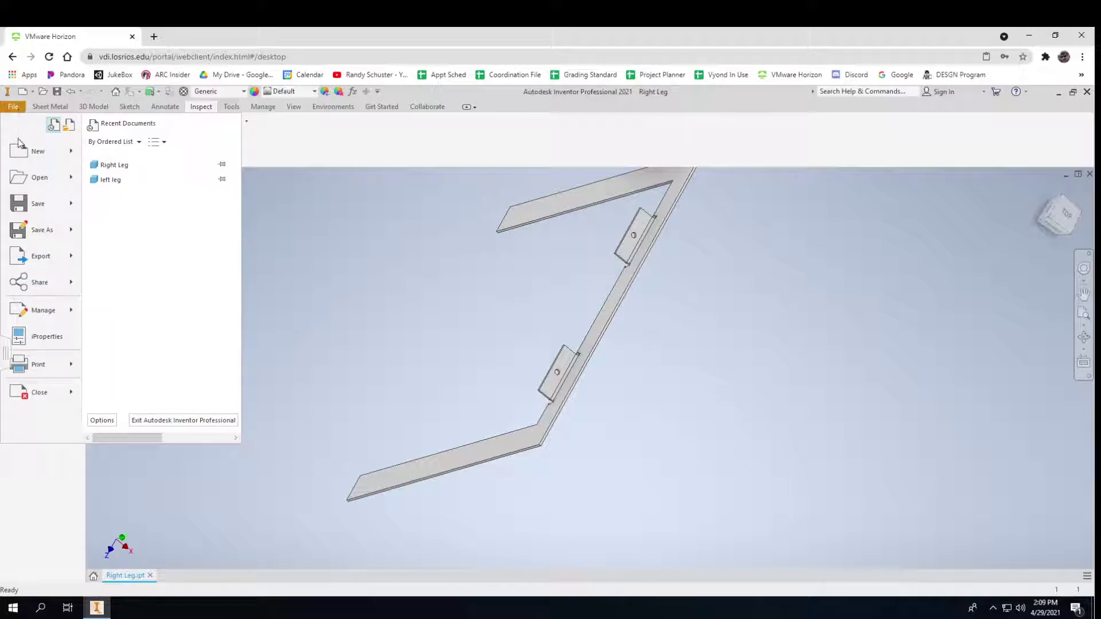
mouse_move(19, 144)
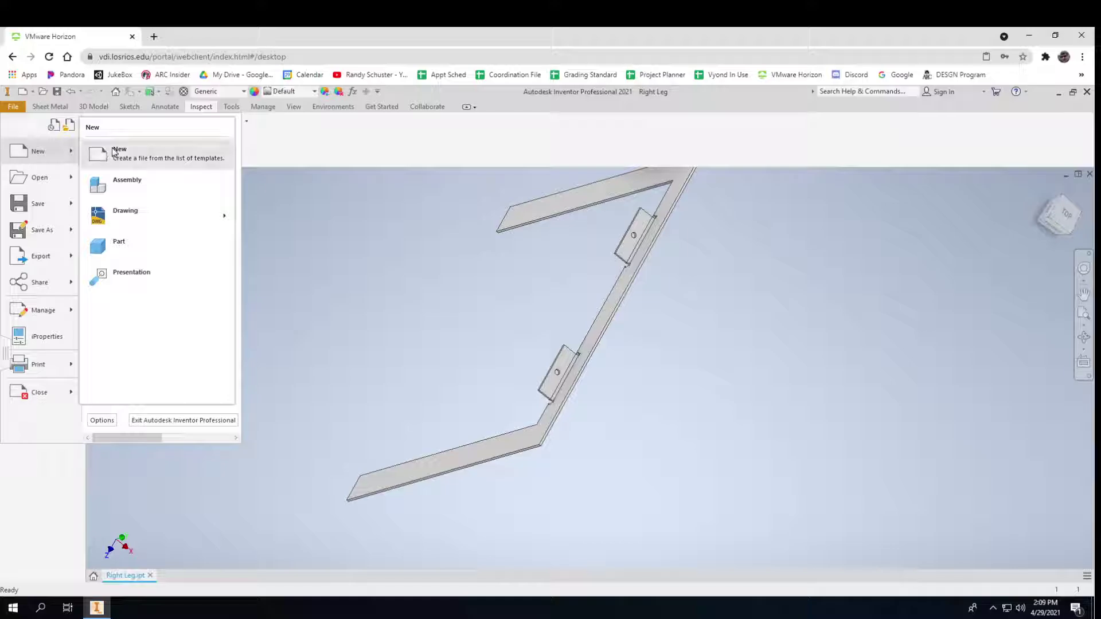
left_click(118, 250)
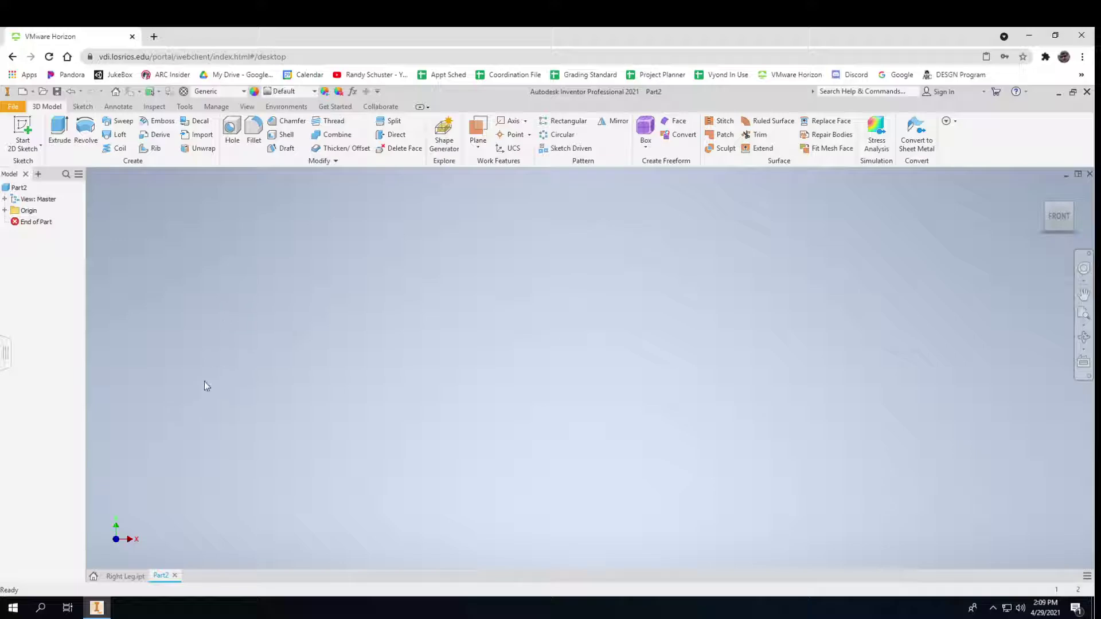
left_click(23, 132)
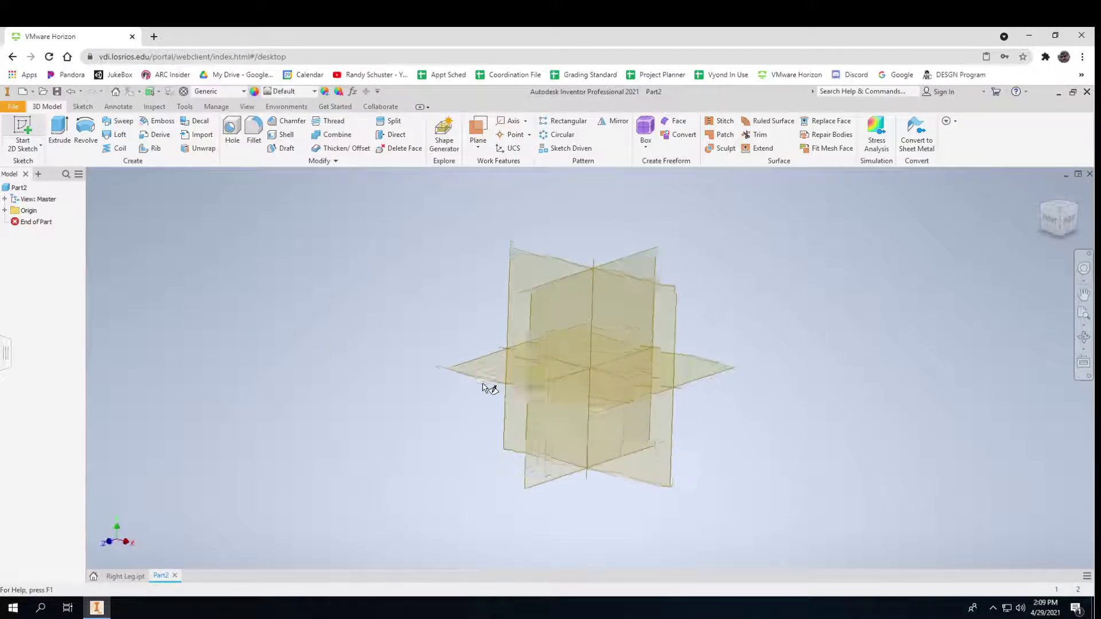
left_click(485, 371)
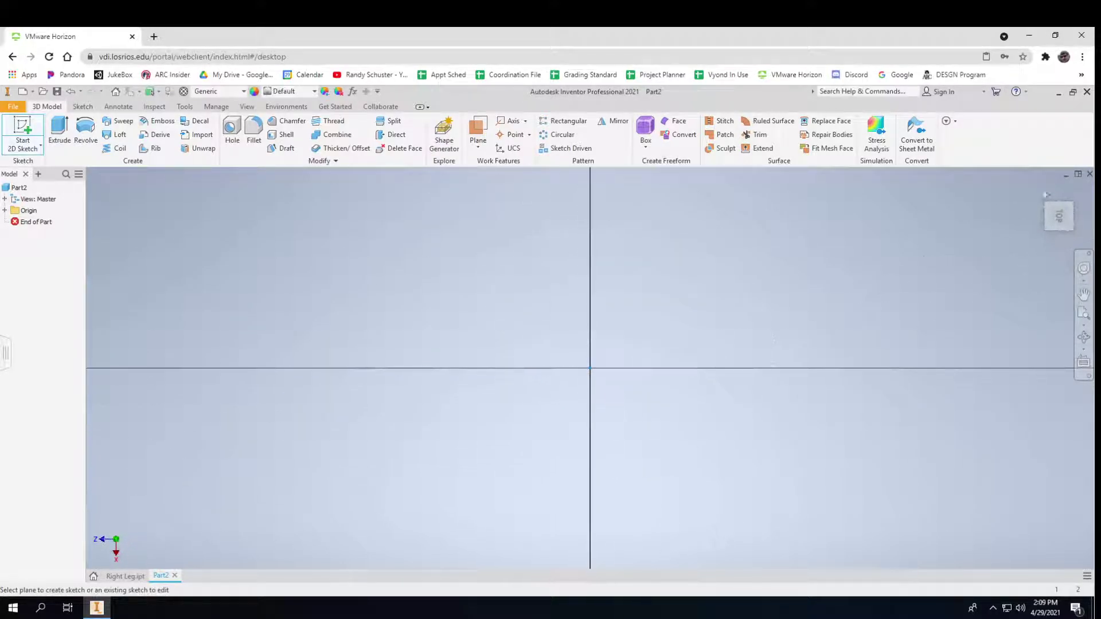
left_click(1076, 190)
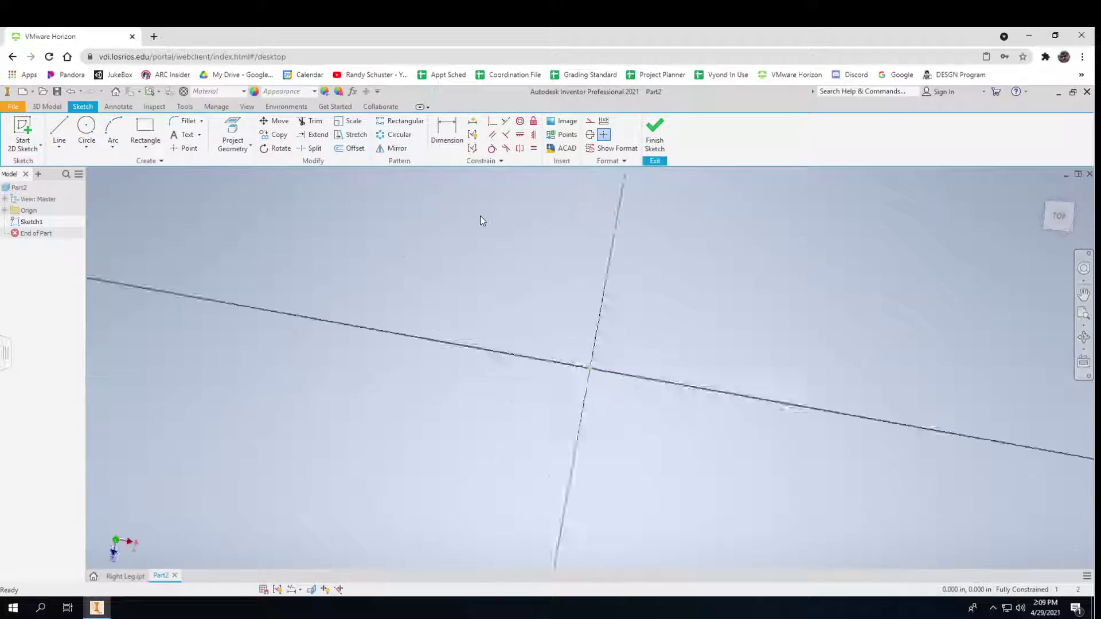
Sketch a 12 by 12 in rectangle with one corner at the origin.
left_click(150, 133)
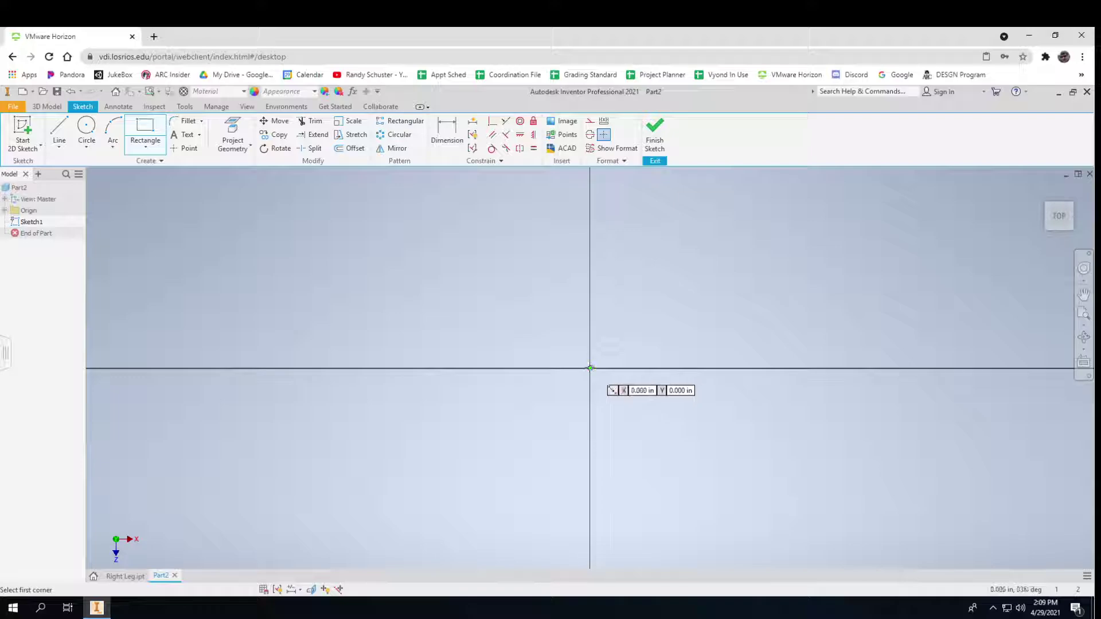
left_click(591, 368)
middle_click_drag(732, 244, 708, 326)
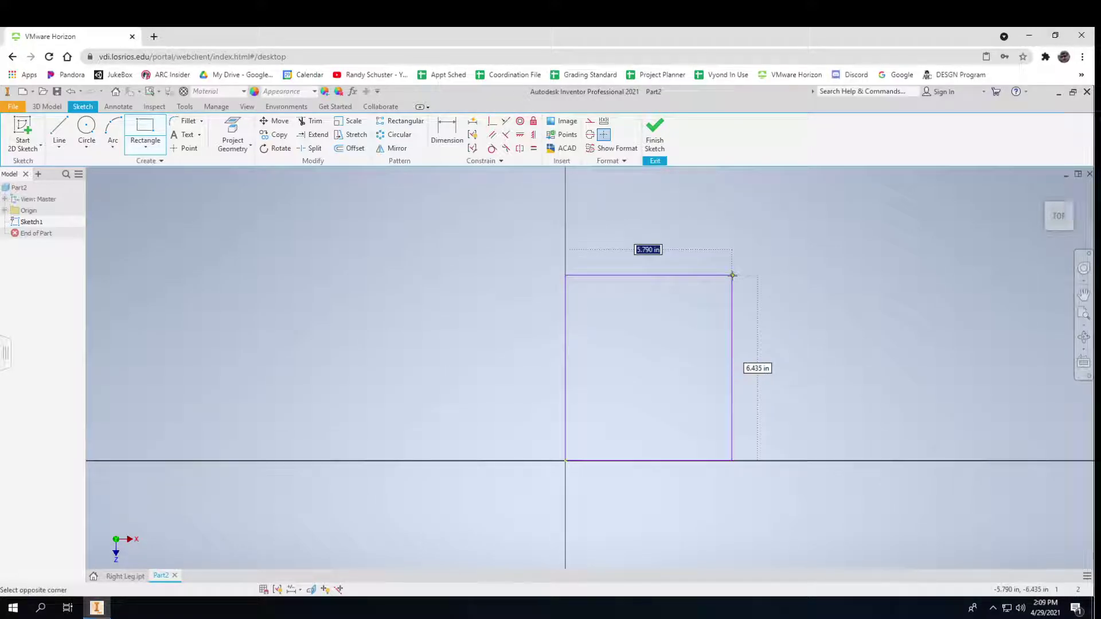
type("12")
key("Tab")
type("1")
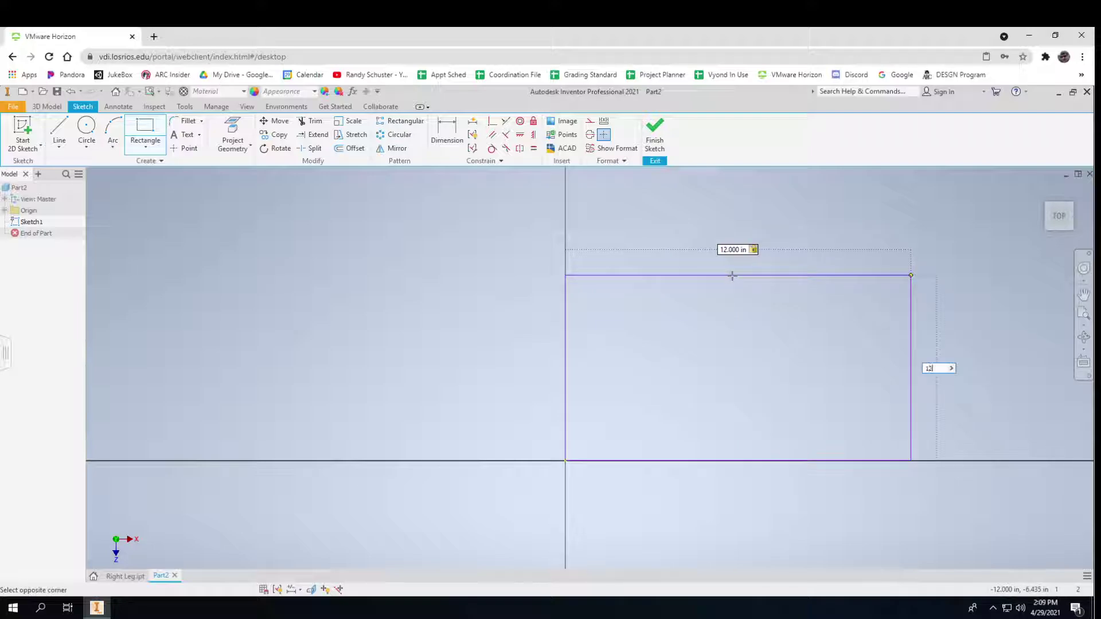
type("2")
key("Return")
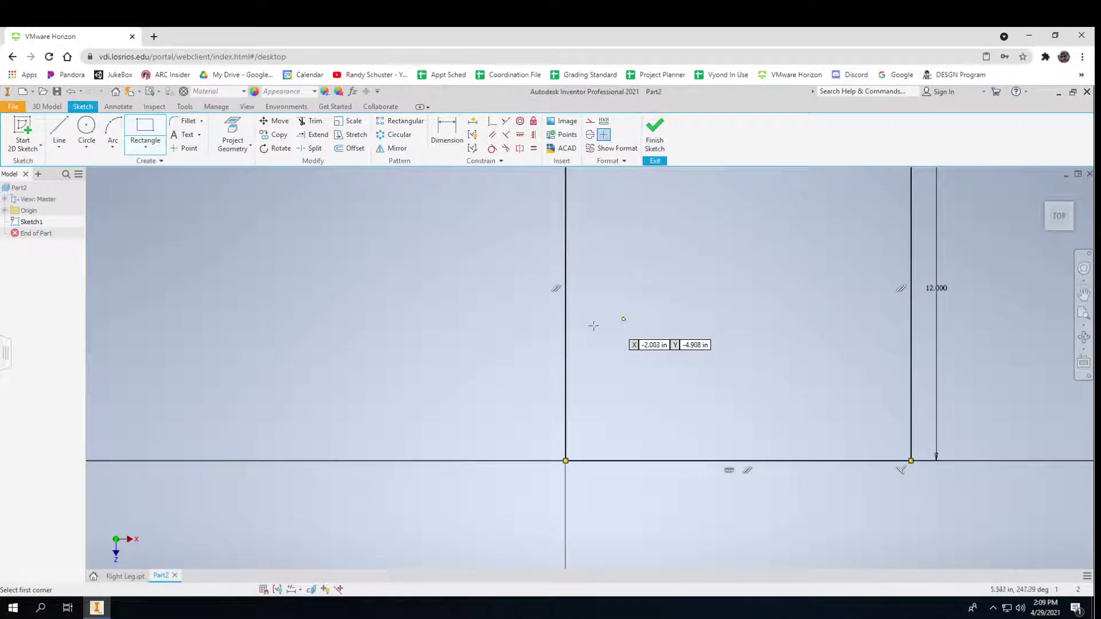
key("Escape")
mouse_move(564, 356)
middle_mouse_down()
mouse_move(556, 377)
mouse_move(430, 420)
mouse_move(413, 389)
middle_mouse_up()
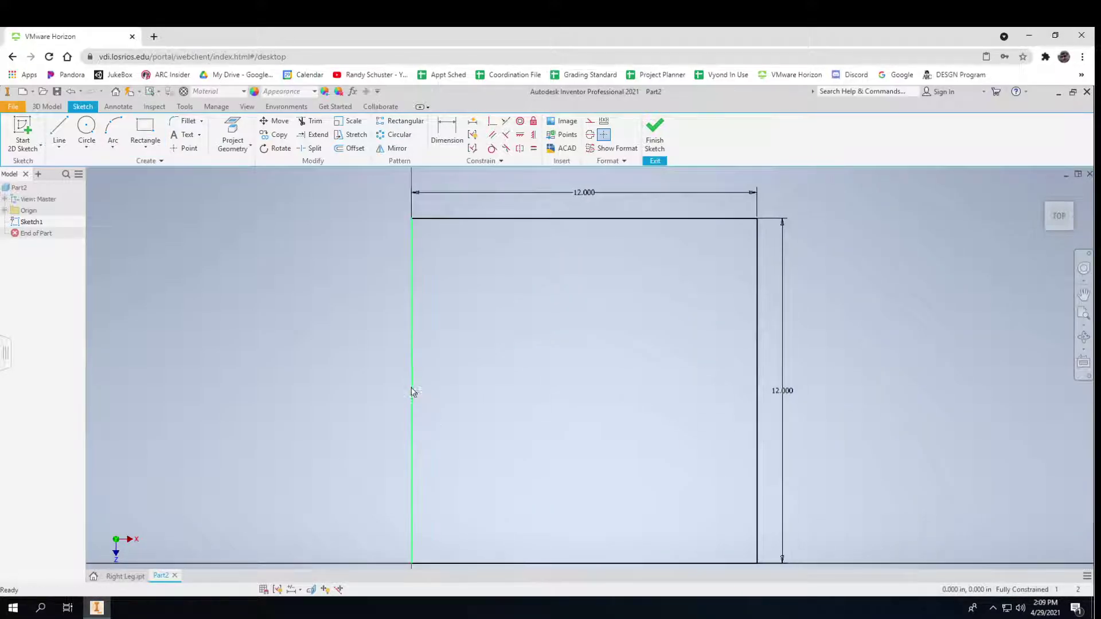
Try to sketch a 0.250 in horizontal line inward from the rectangle's left edge, and undo it.
left_click(59, 131)
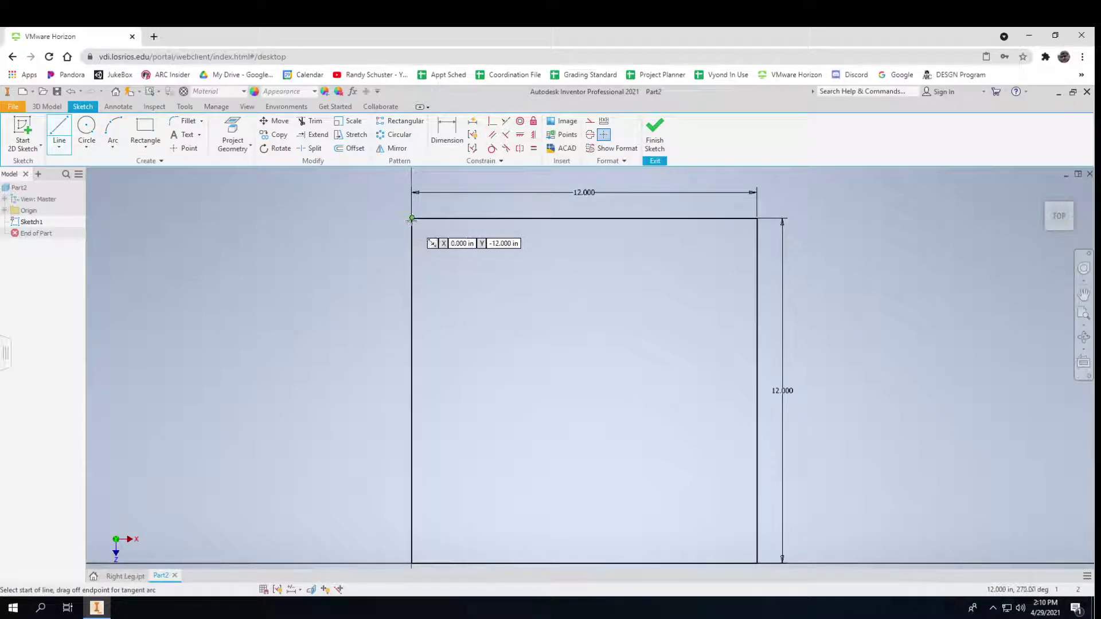
left_click(412, 285)
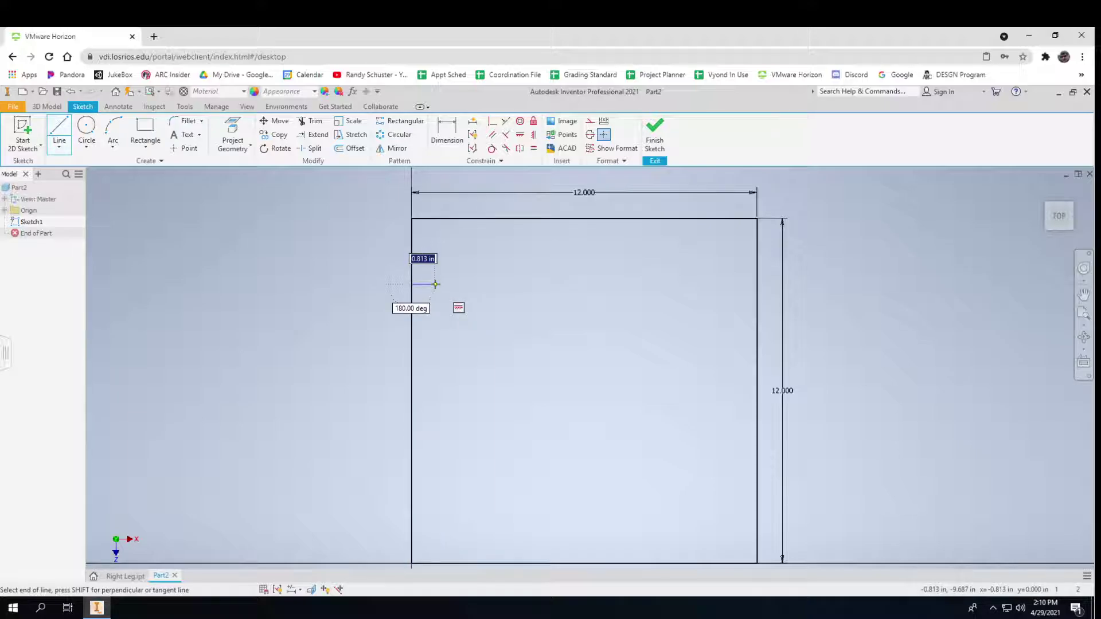
type(".250")
key("Return")
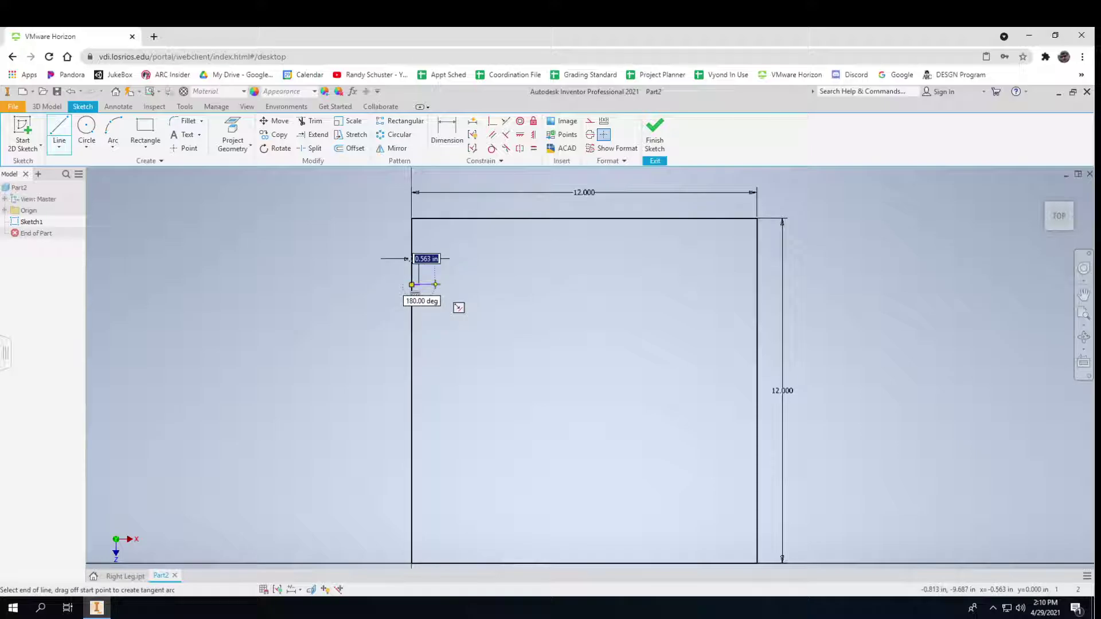
key("Escape")
scroll(428, 286, "down", 2)
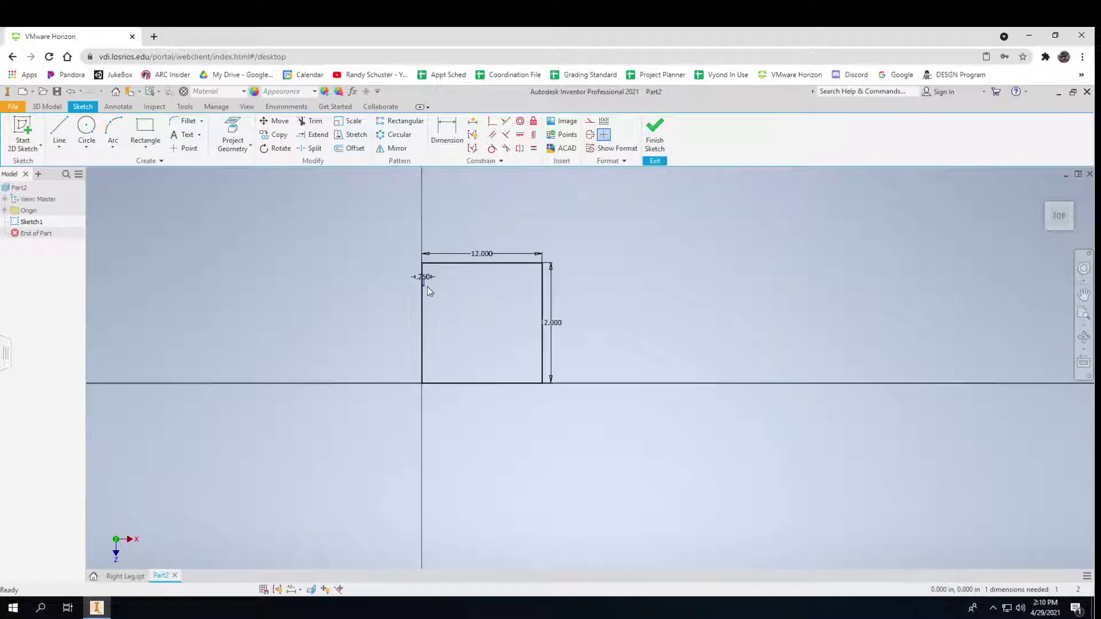
scroll(428, 287, "up", 6)
left_click(182, 149)
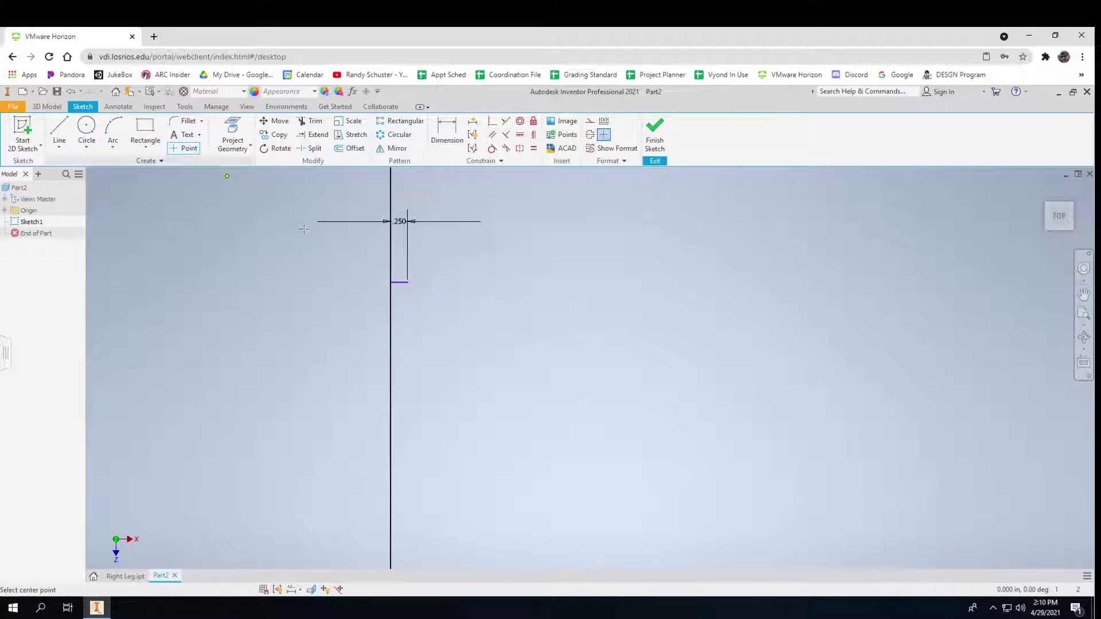
key("Escape")
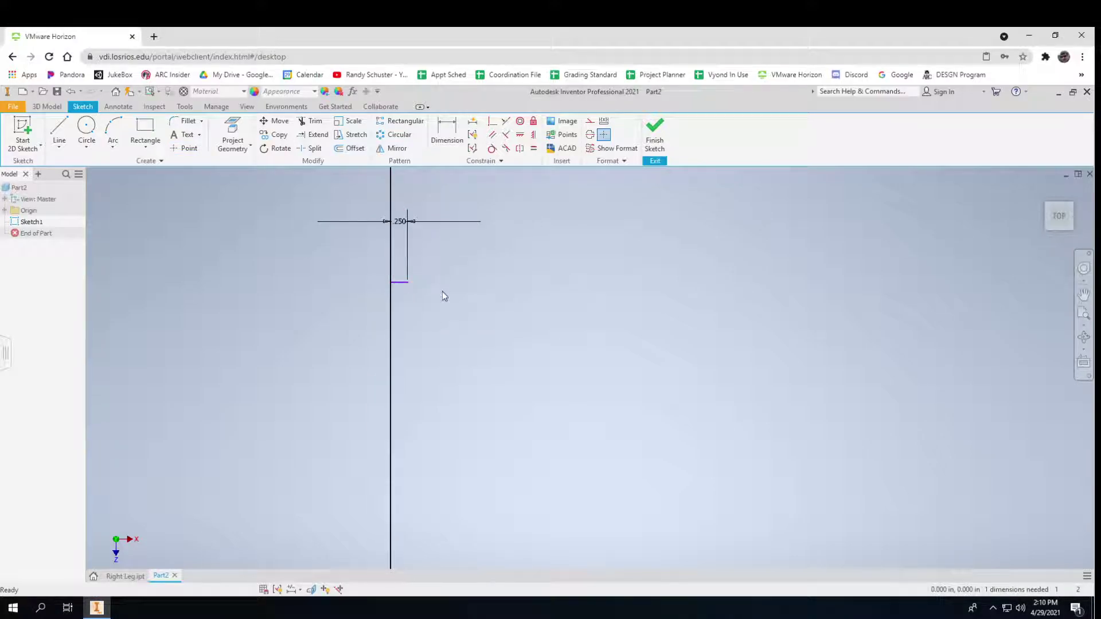
key("ctrl+z")
Finish the sketch and extrude the square profile upward by 0.25 in.
left_click(659, 139)
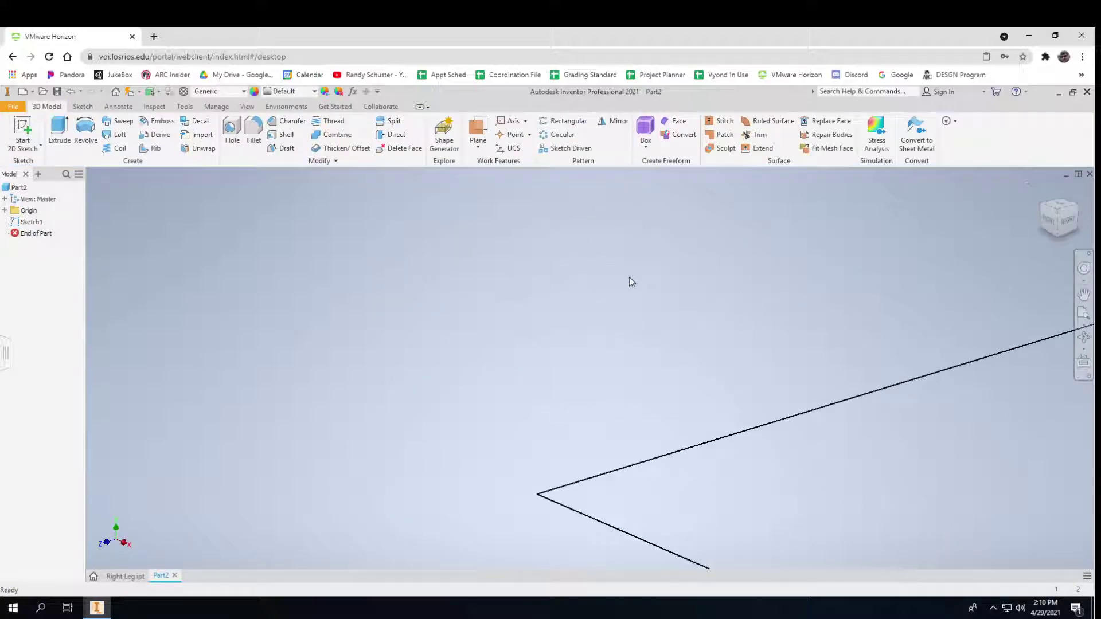
scroll(709, 271, "down", 3)
scroll(709, 271, "up", 8)
middle_click_drag(709, 270, 581, 292)
middle_click_drag(740, 284, 583, 295)
scroll(612, 291, "up", 2)
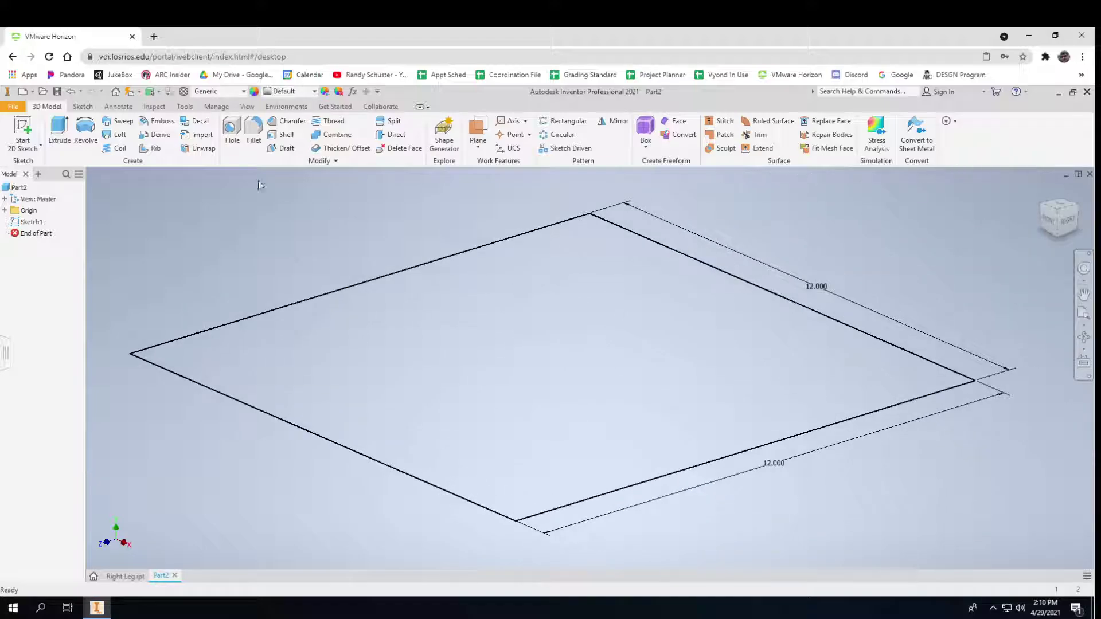
key("e")
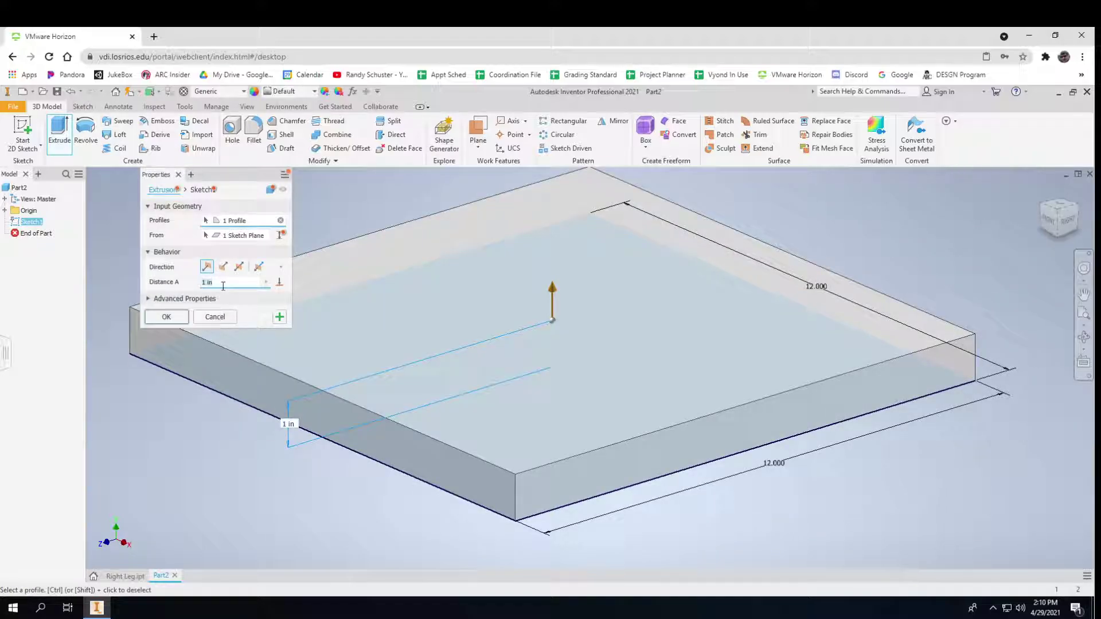
type(".25")
key("Return")
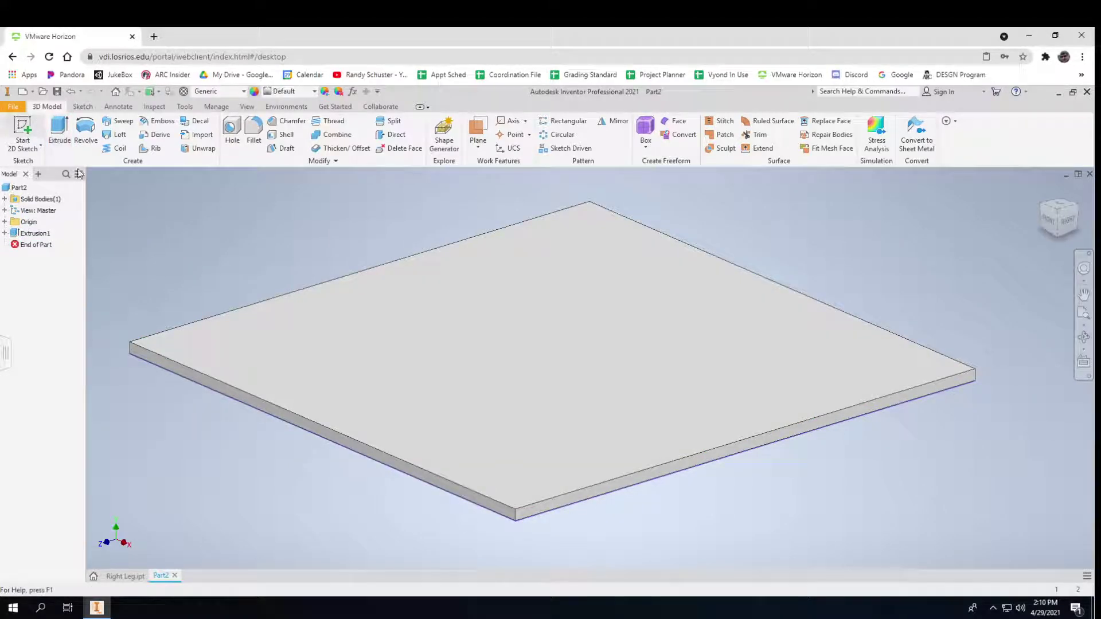
Start a sketch on the plate's top face, oriented with the X axis pointing right.
key("s")
left_click(322, 318)
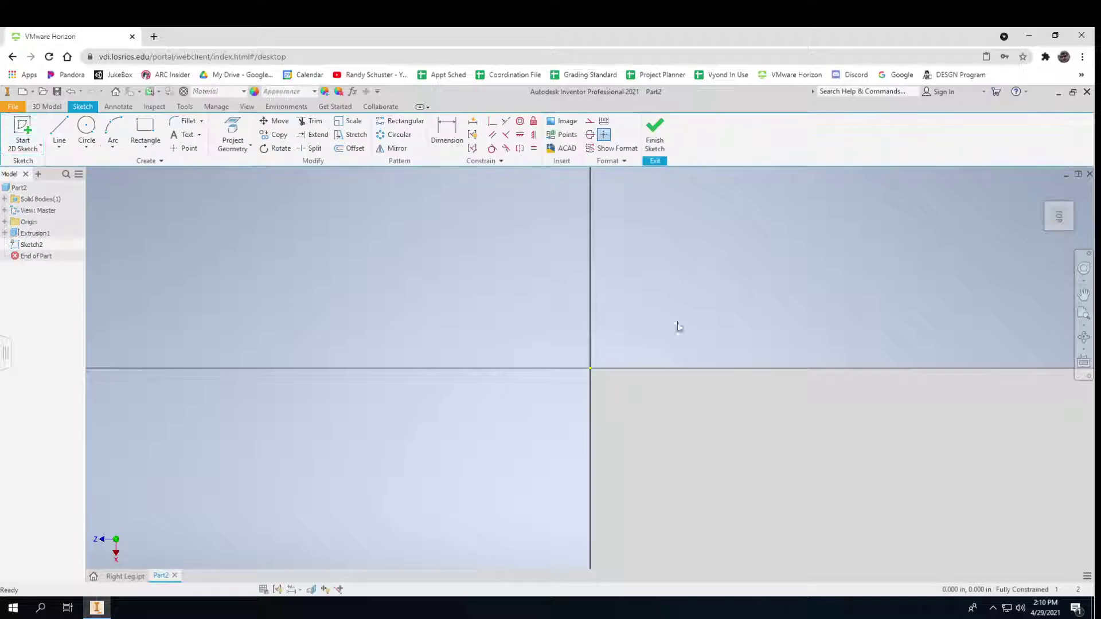
left_click(1083, 232)
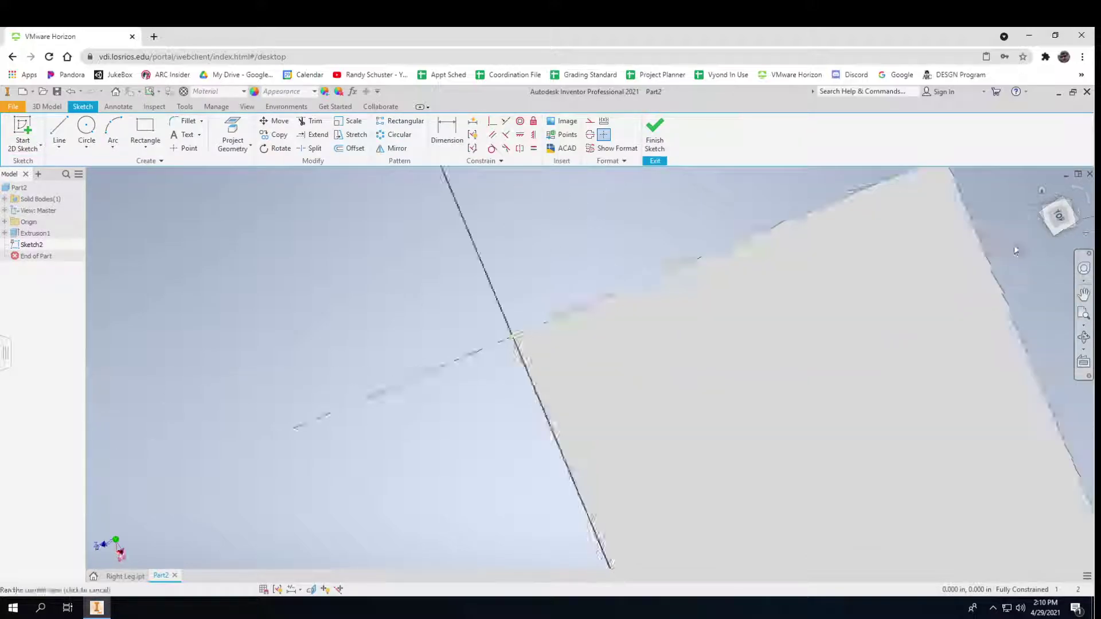
middle_click_drag(976, 266, 846, 267)
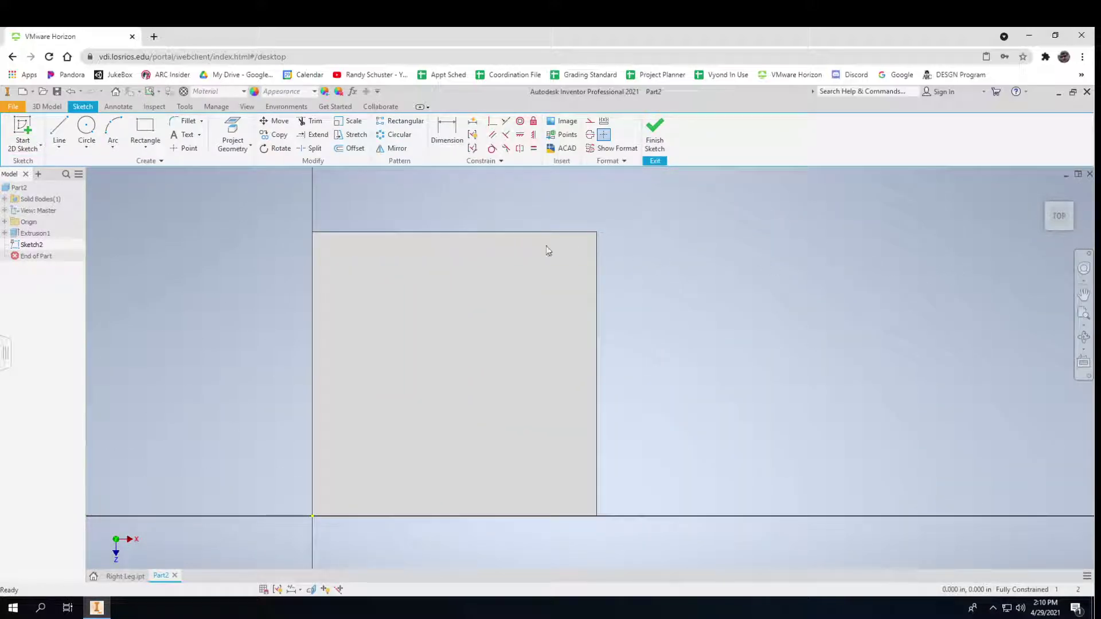
Try to sketch a 0.25 in line inward from the plate's left edge, and undo it.
left_click(59, 132)
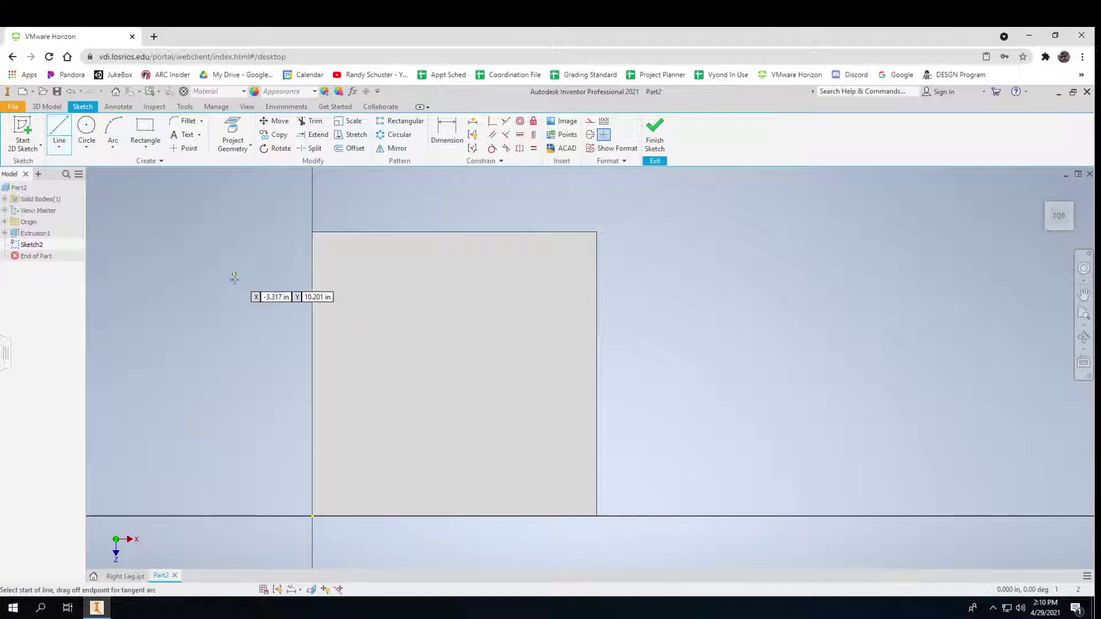
left_click(313, 292)
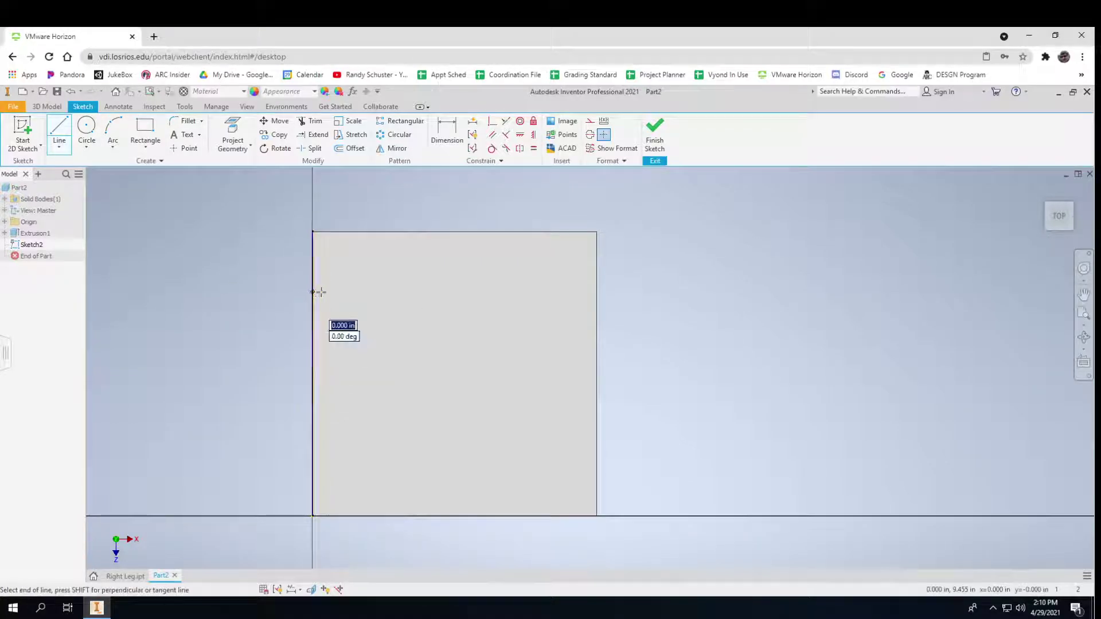
type(".2")
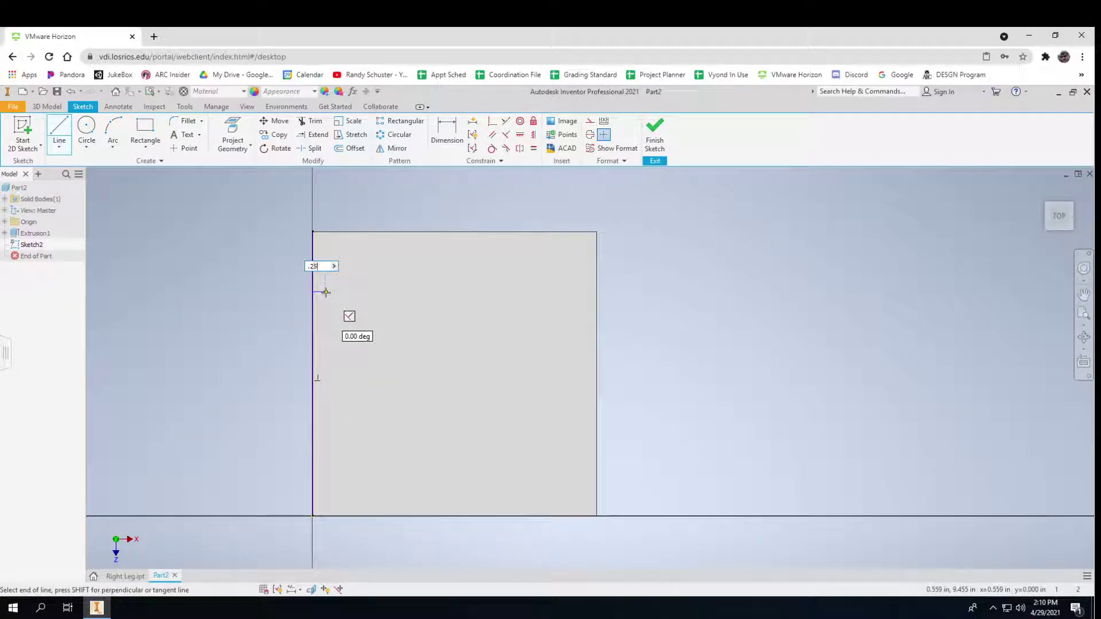
type("5")
key("Return")
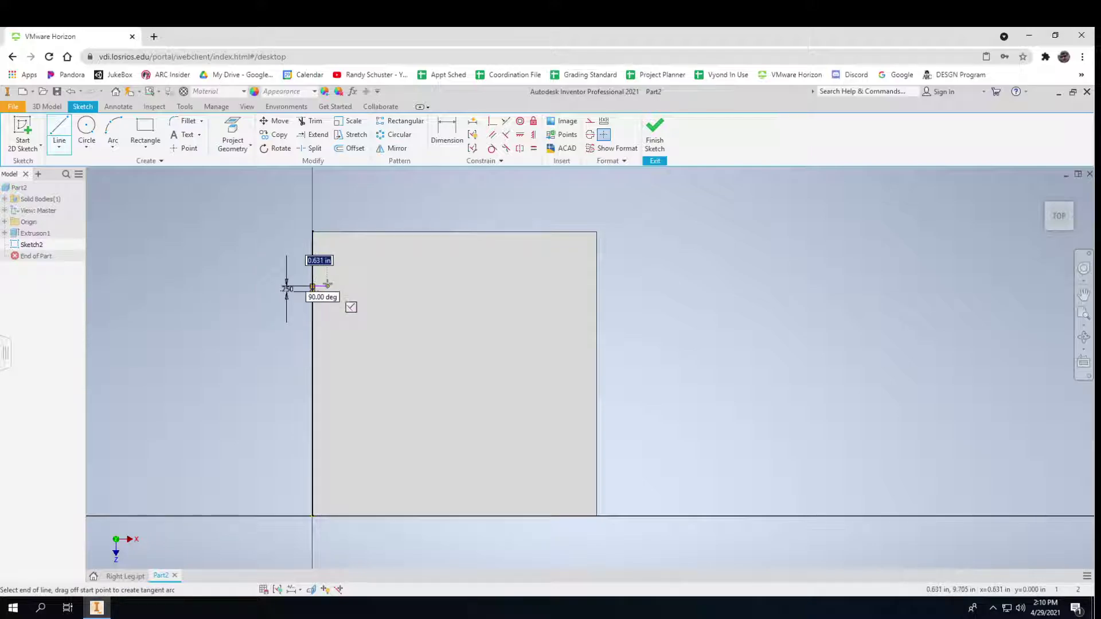
key("Escape")
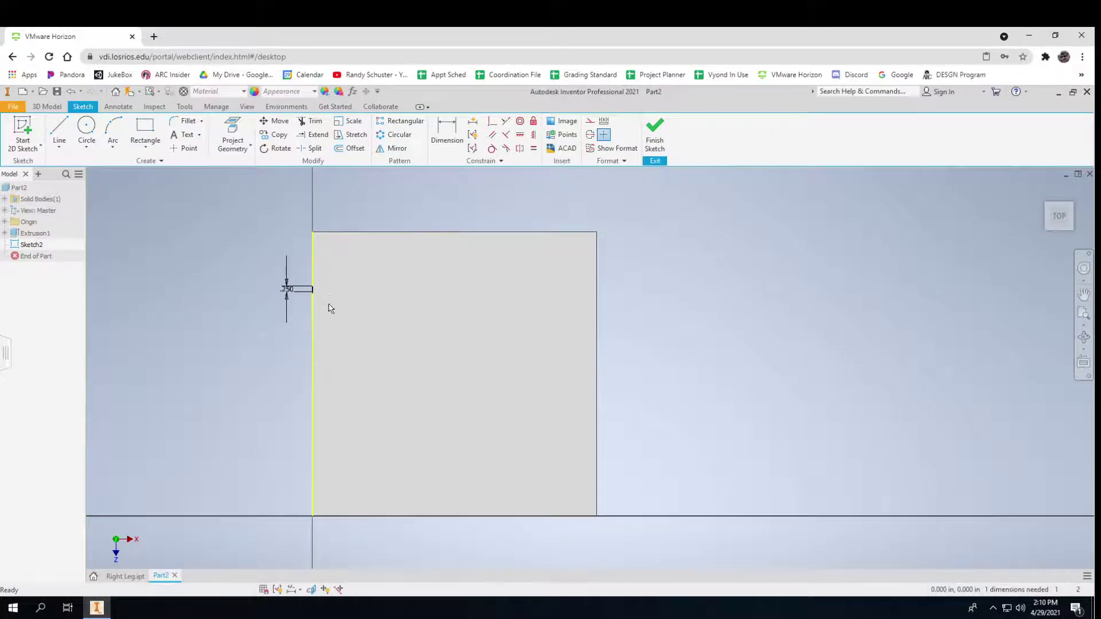
key("ctrl+z")
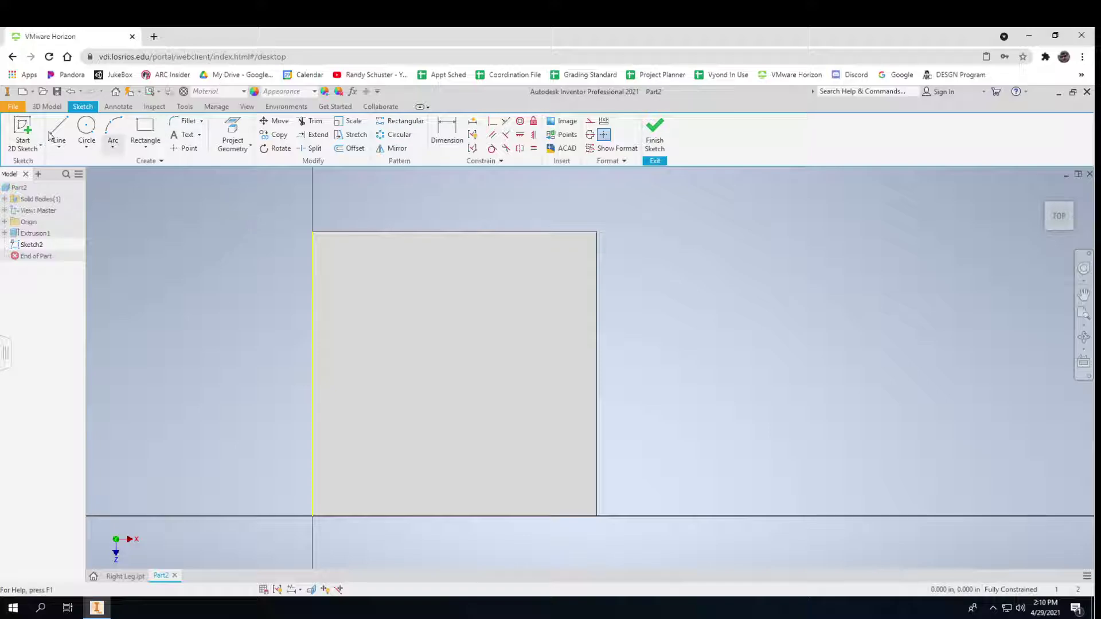
Sketch a 0.25 in horizontal line inward from the upper part of the plate's left edge.
key("l")
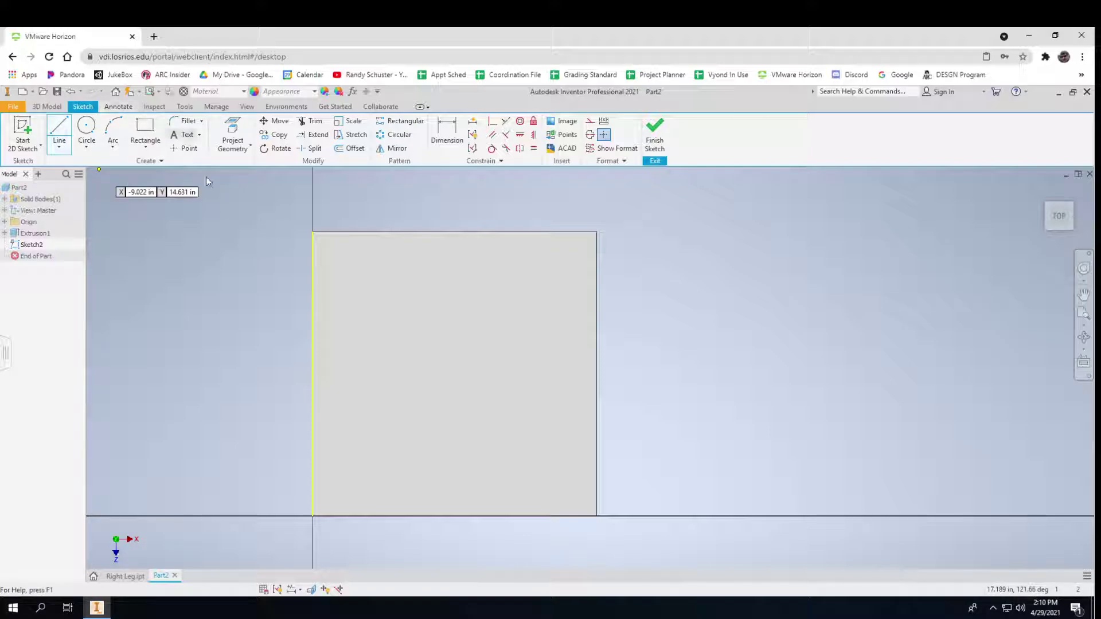
left_click(313, 295)
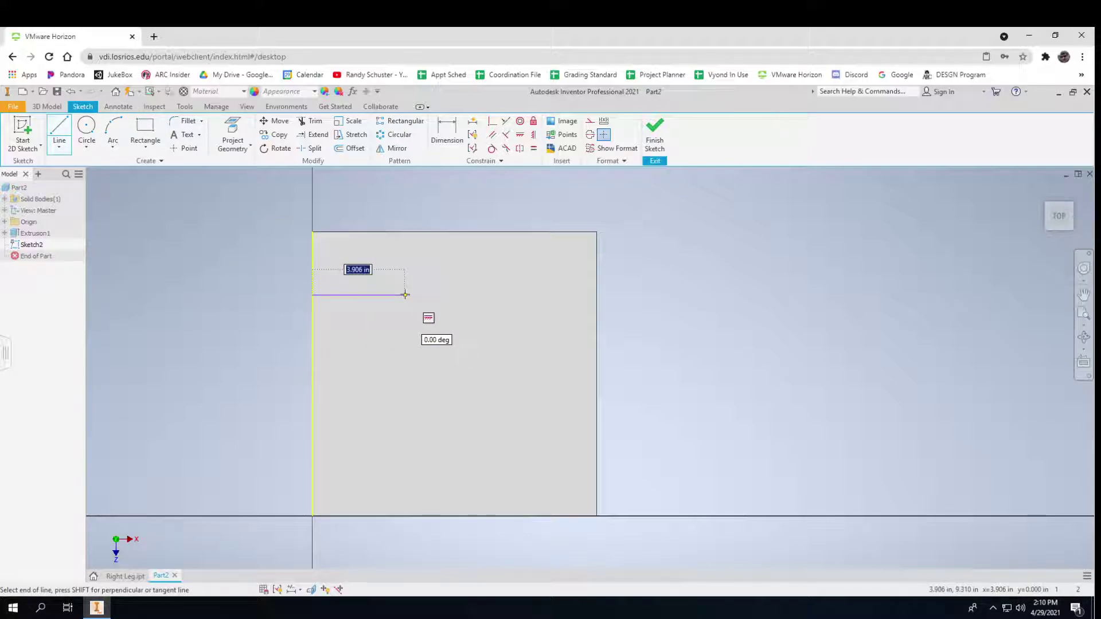
type(".25")
key("Return")
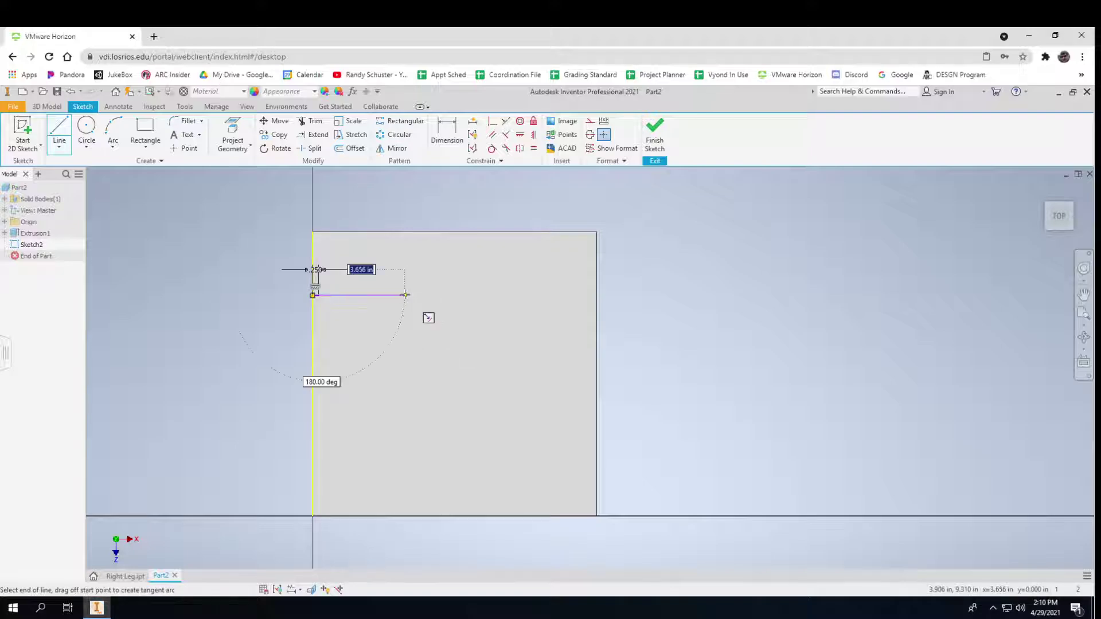
key("Escape")
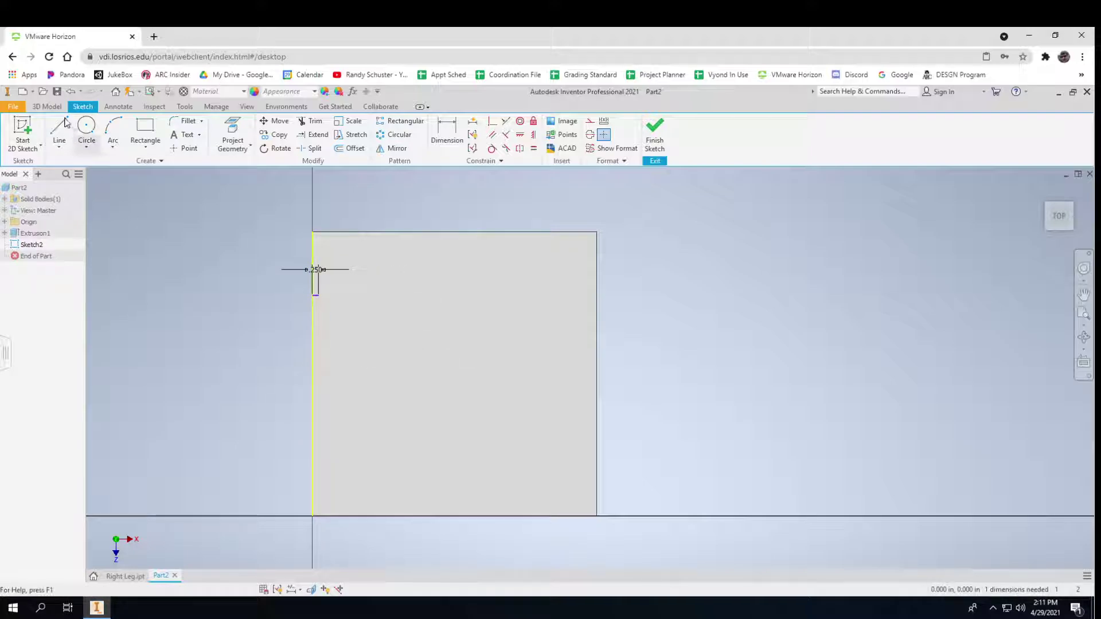
Sketch an 8.407 in vertical line downward from the inner end of the short horizontal line.
left_click(319, 296)
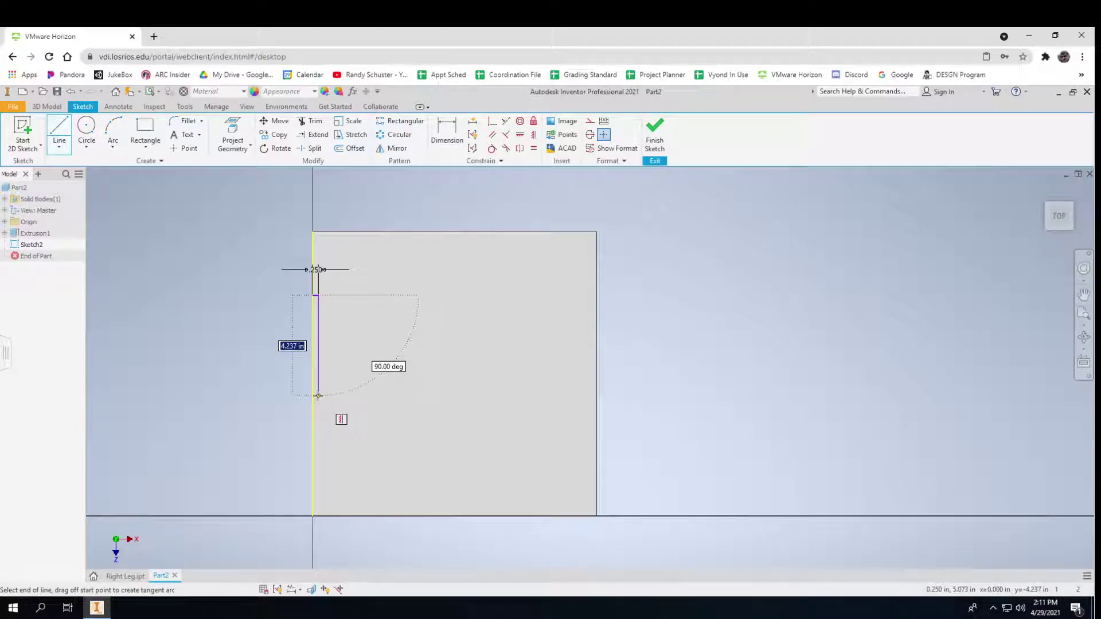
type("8.407")
key("Return")
key("Escape")
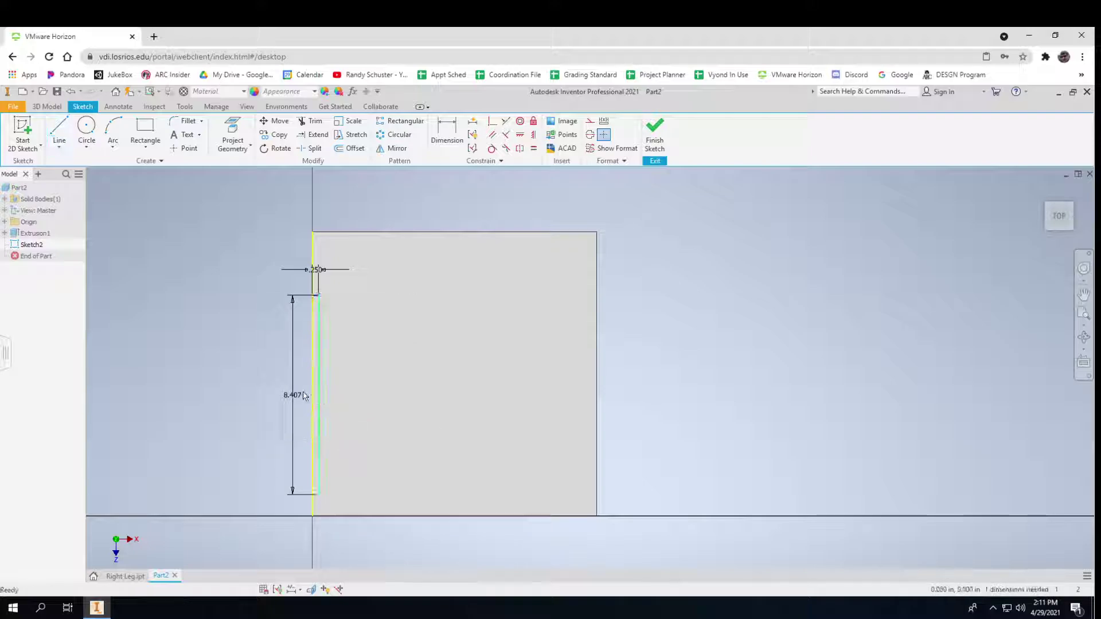
Place center points at both ends of the 8.407 in vertical line.
left_click(179, 149)
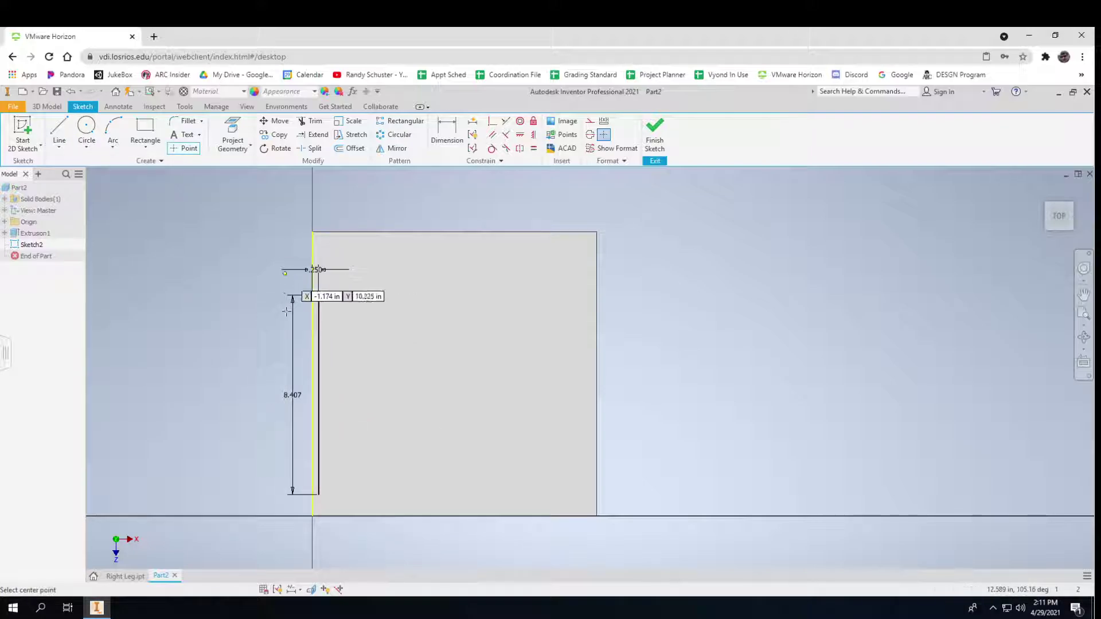
left_click(318, 295)
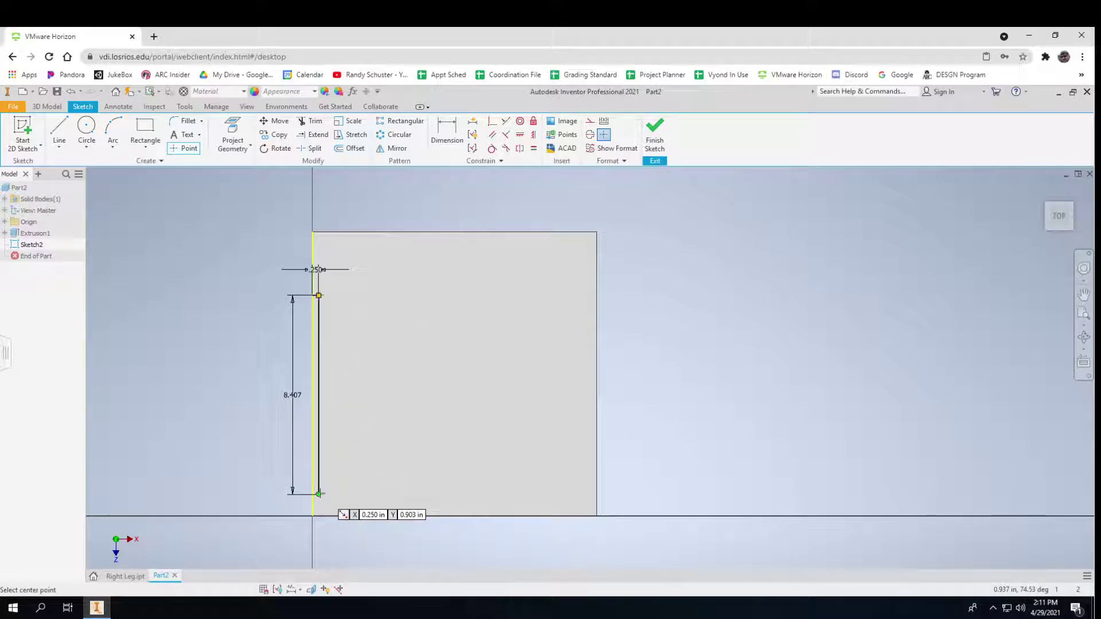
left_click(319, 494)
key("Escape")
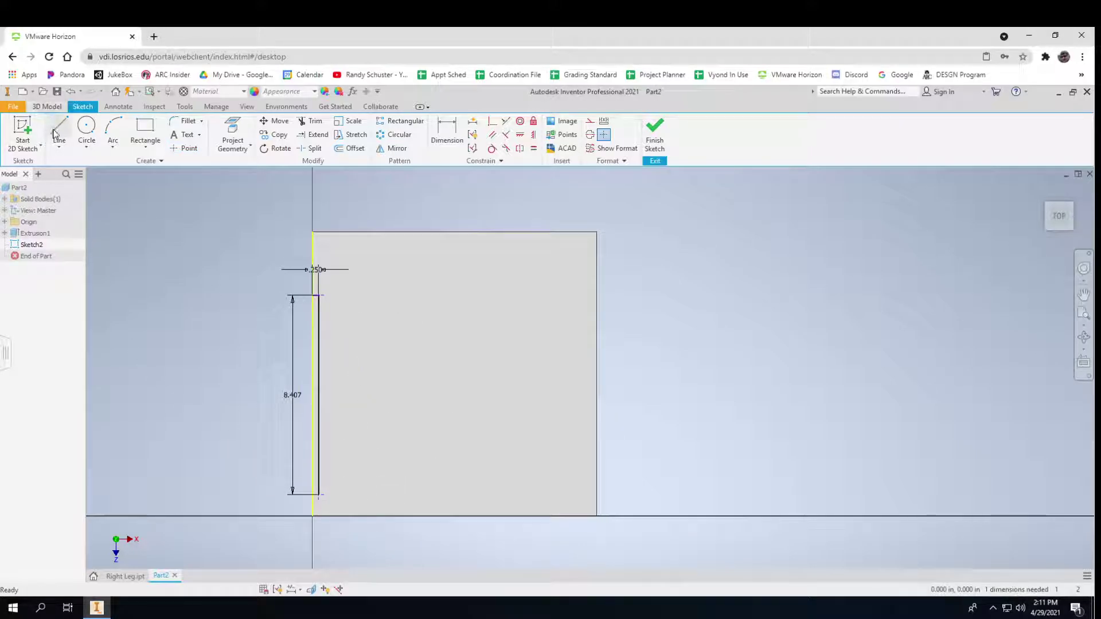
Try to sketch a 0.250 in line inward from the plate's right edge, level with the upper center point, and delete it.
left_click(58, 134)
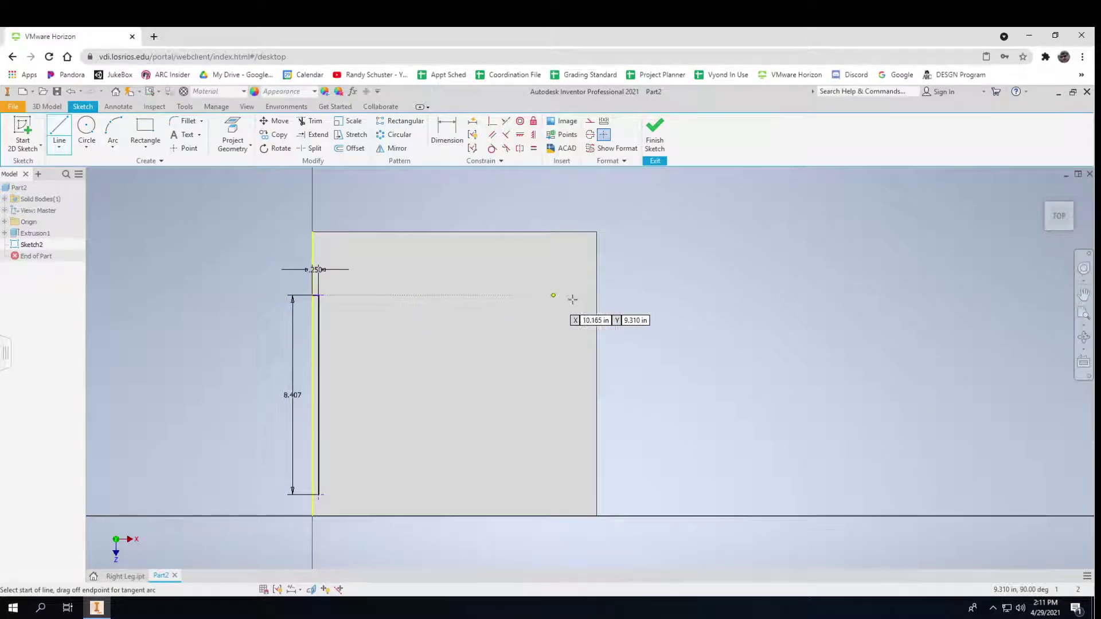
left_click(597, 296)
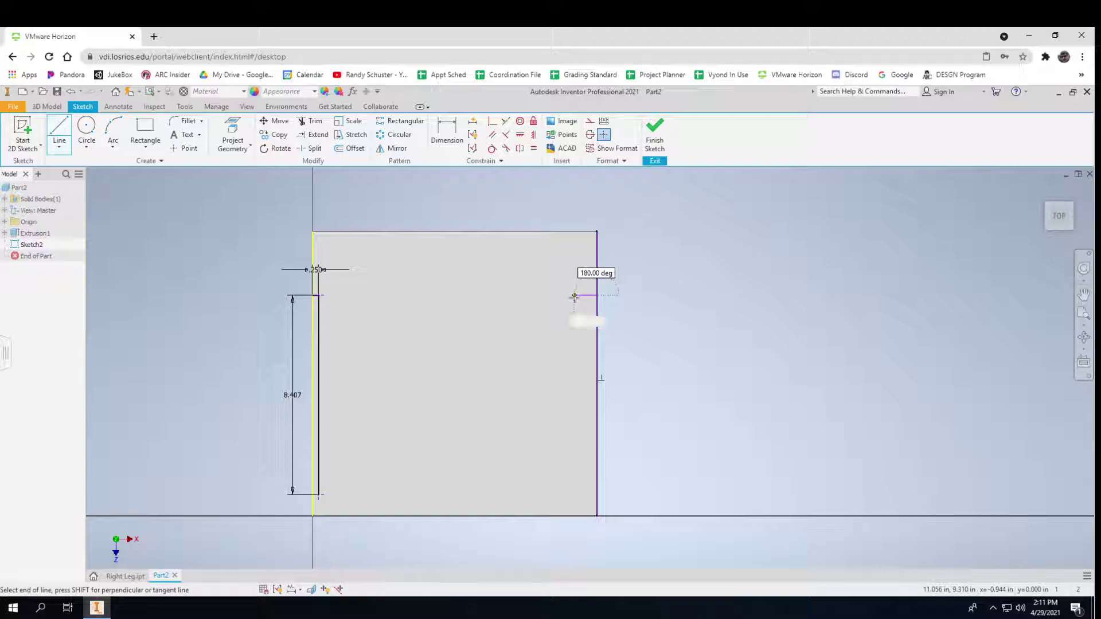
left_click(574, 296)
scroll(577, 310, "up", 5)
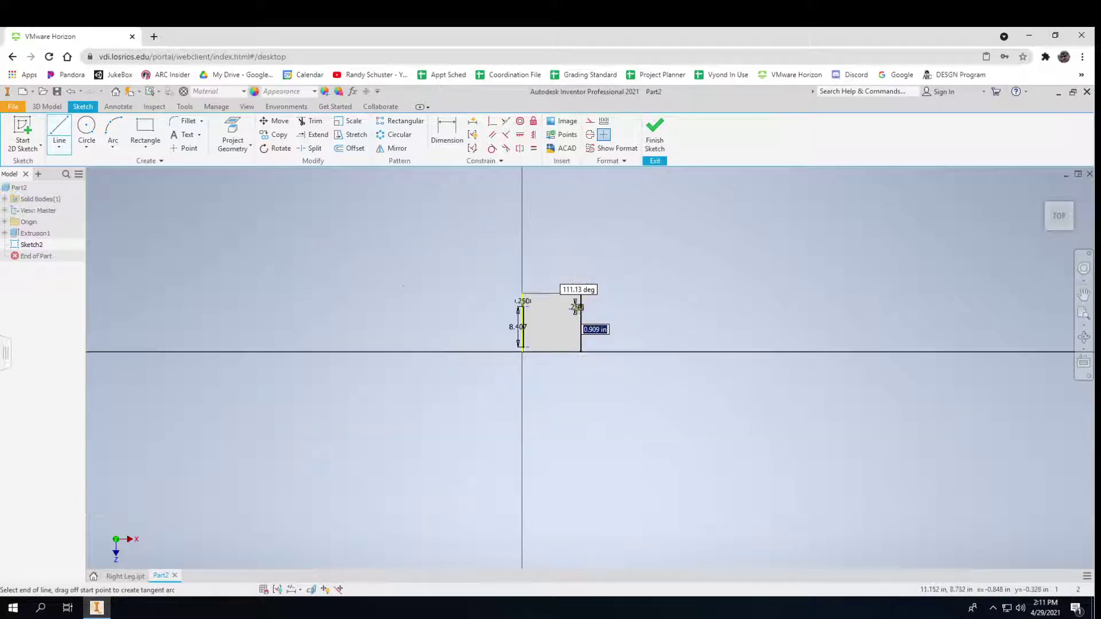
key("Escape")
scroll(580, 306, "down", 6)
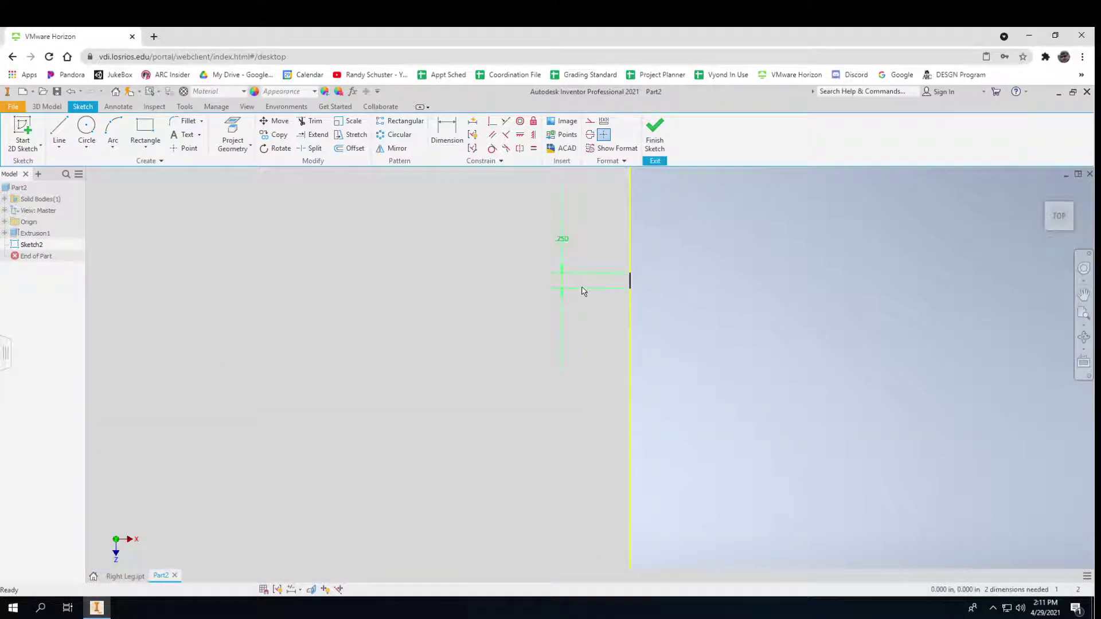
left_click_drag(609, 249, 673, 311)
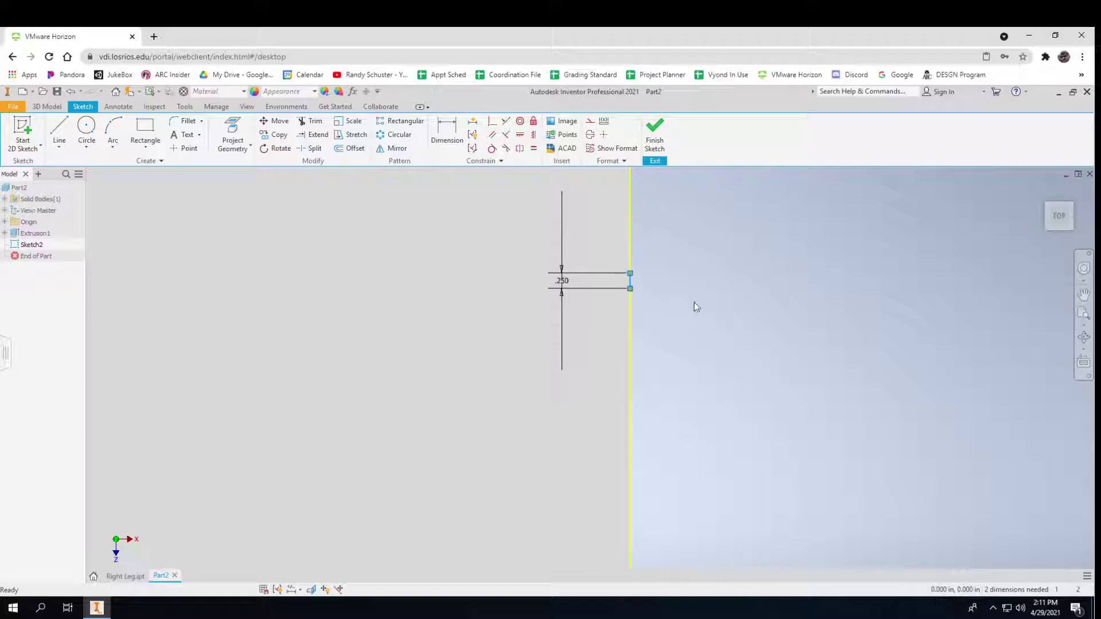
key("Delete")
Sketch a 0.25 in horizontal line inward from the plate's right edge, level with the upper end of the existing 8.407 in line.
left_click(59, 131)
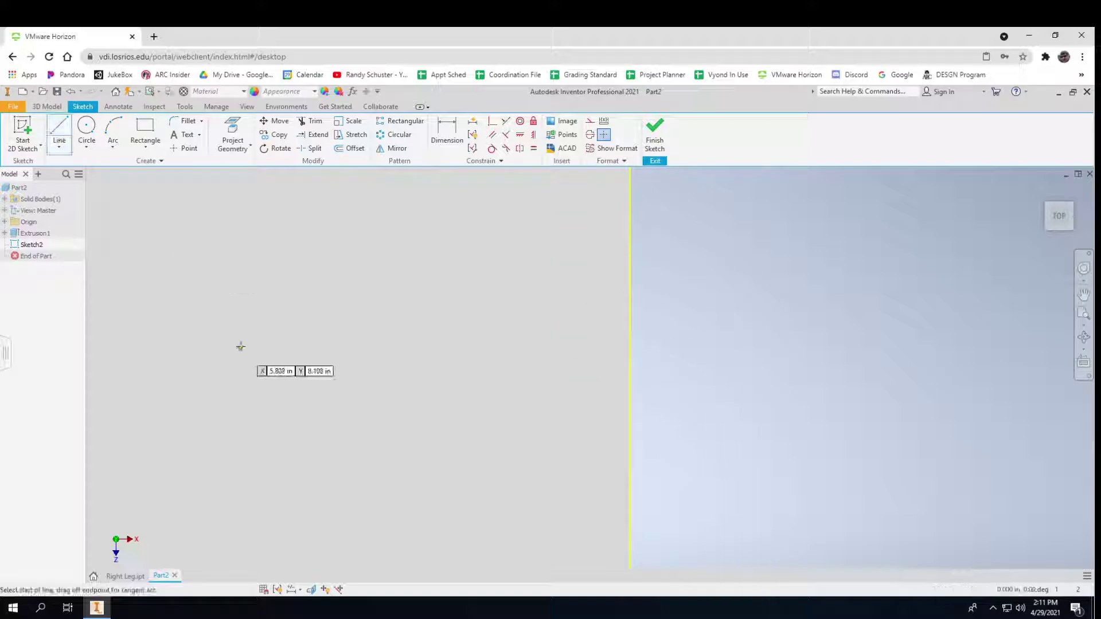
scroll(241, 346, "up", 5)
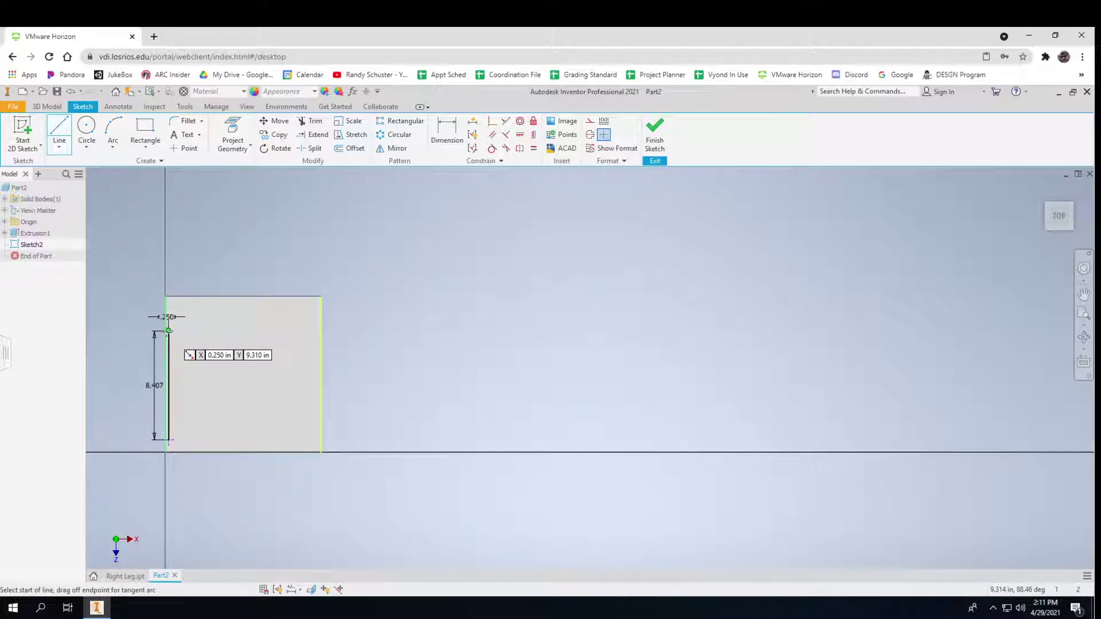
left_click(323, 331)
type(".")
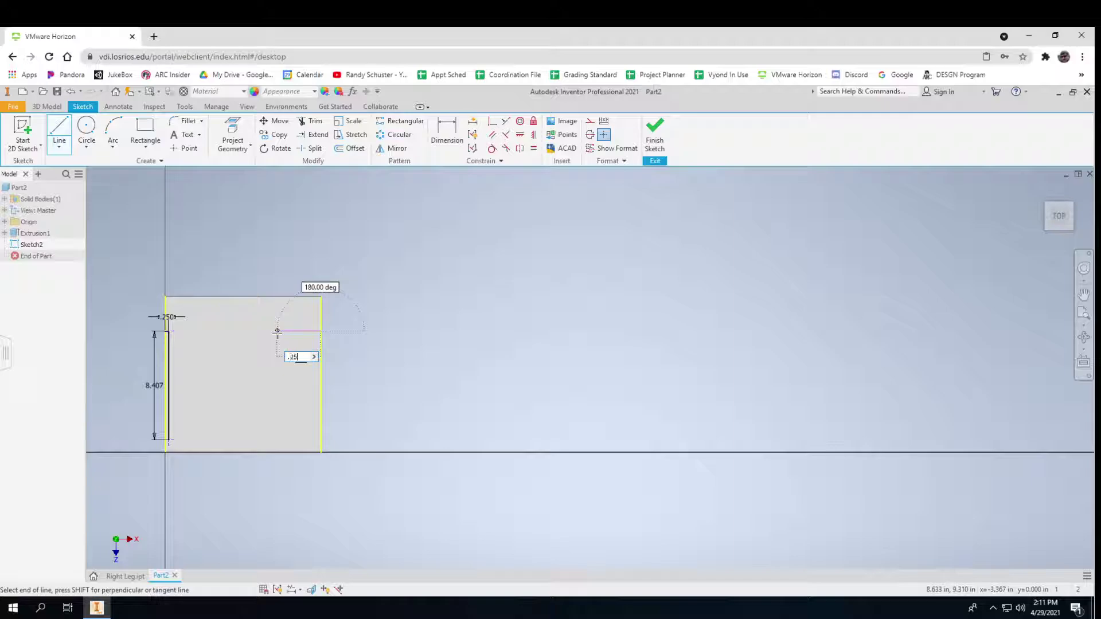
type("25")
key("Return")
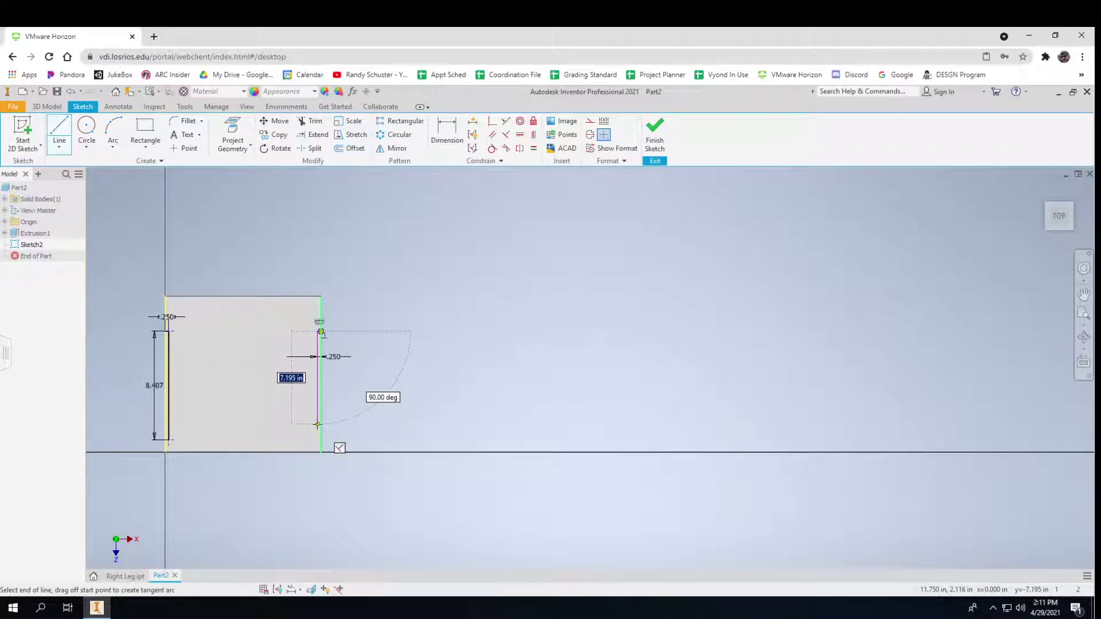
Sketch an 8.407 in vertical line downward from the inner end of the right-hand 0.25 in line.
type("8.407")
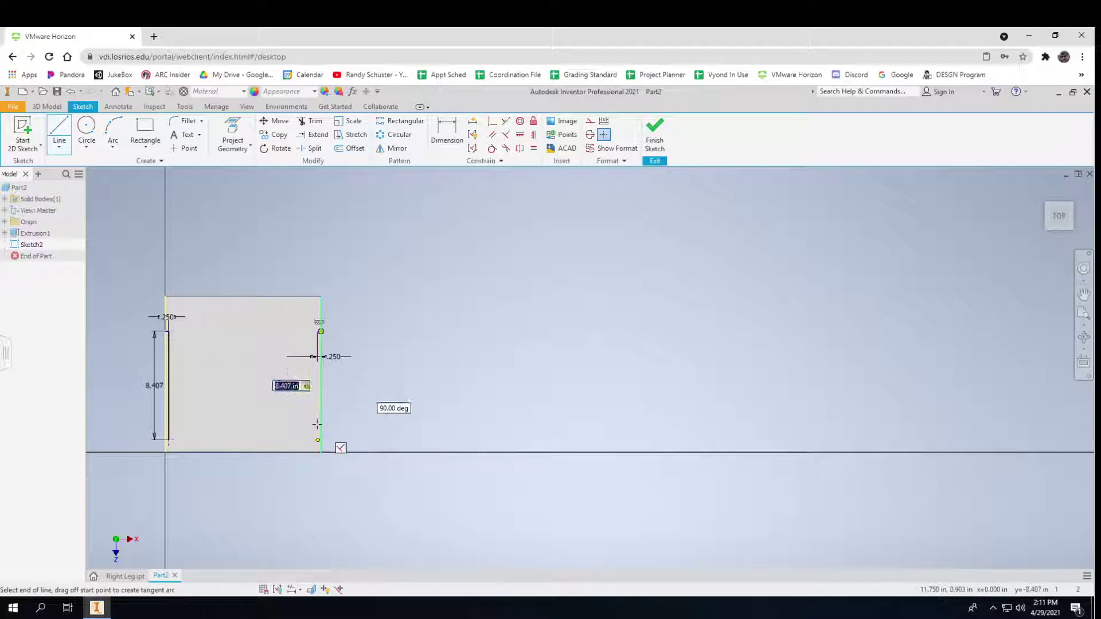
key("Return")
key("Escape")
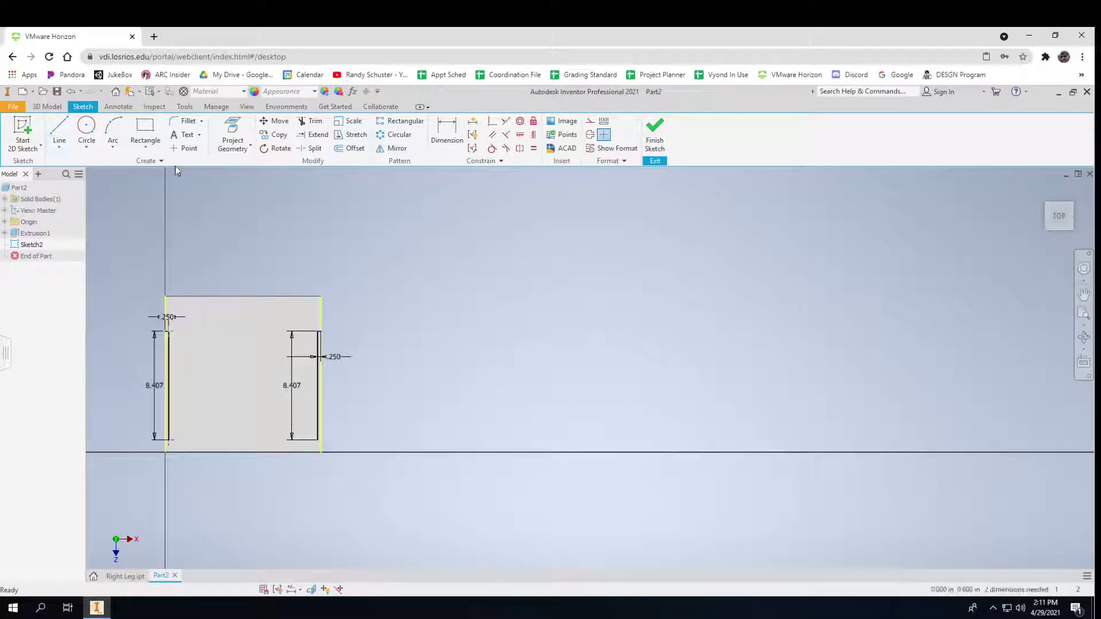
Place center points at both ends of the right-hand 8.407 in line and finish the sketch.
left_click(183, 148)
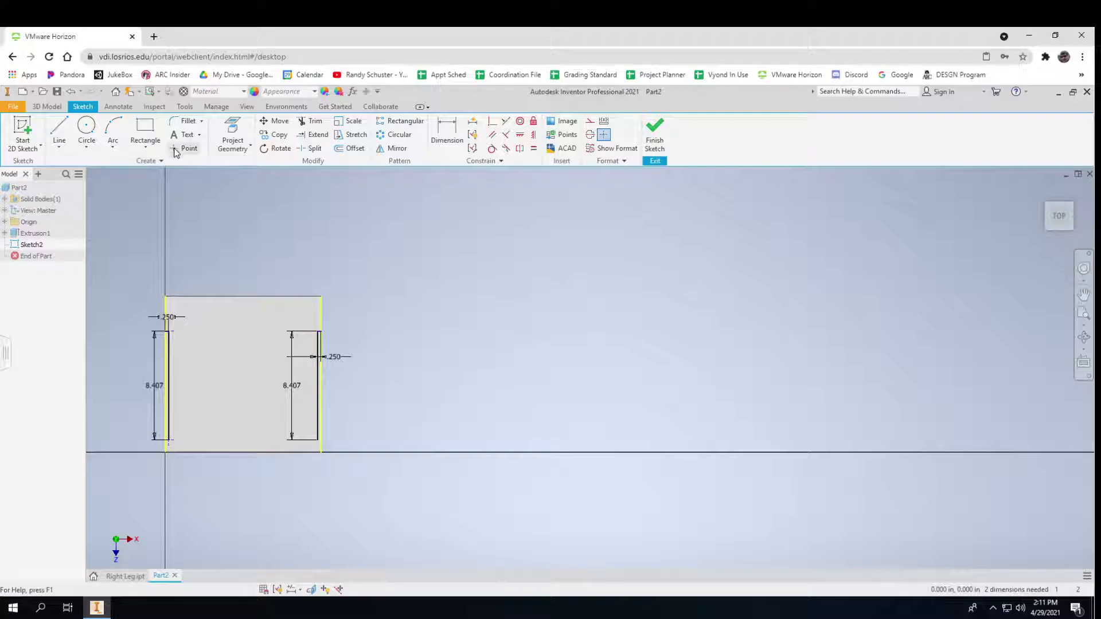
left_click(318, 331)
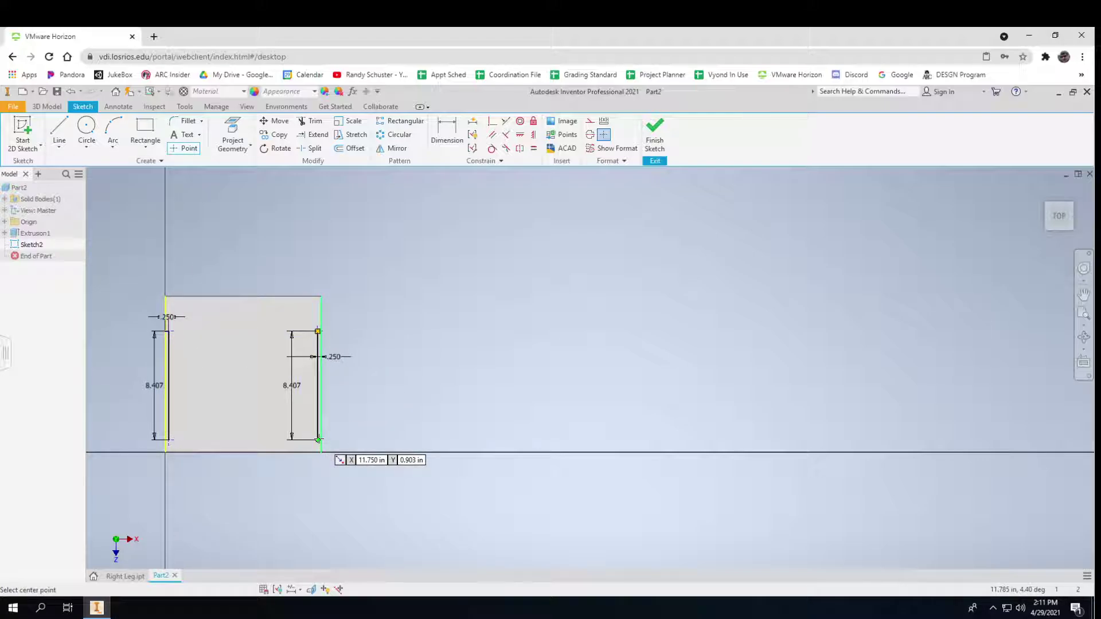
left_click(654, 133)
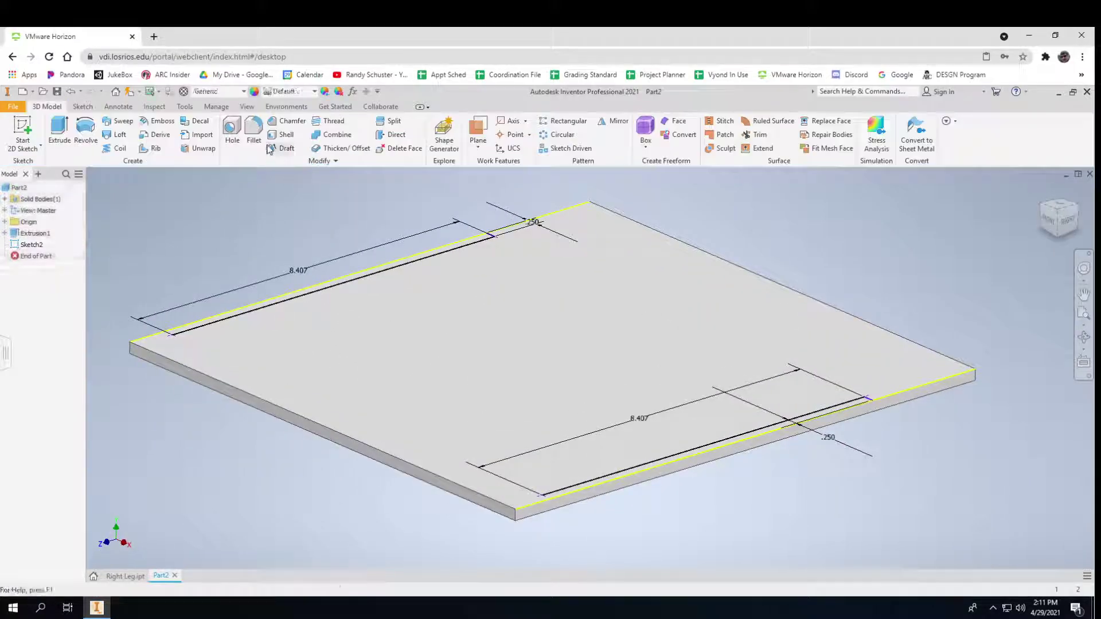
Cut simple 0.281 in diameter through-all holes at the four sketched center points of the plate.
key("h")
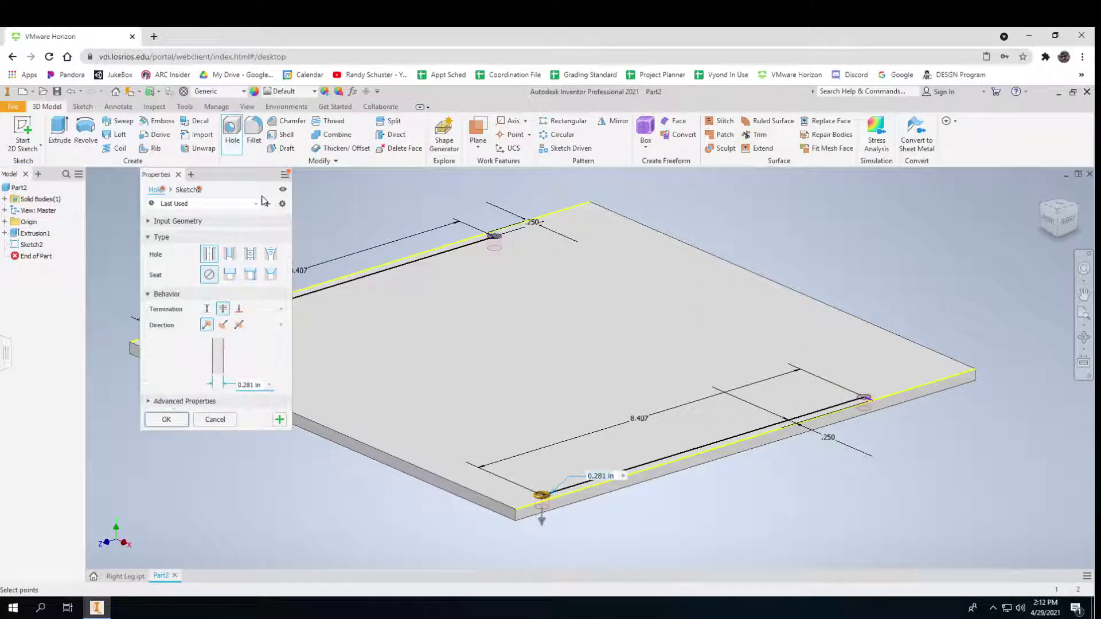
left_click(177, 420)
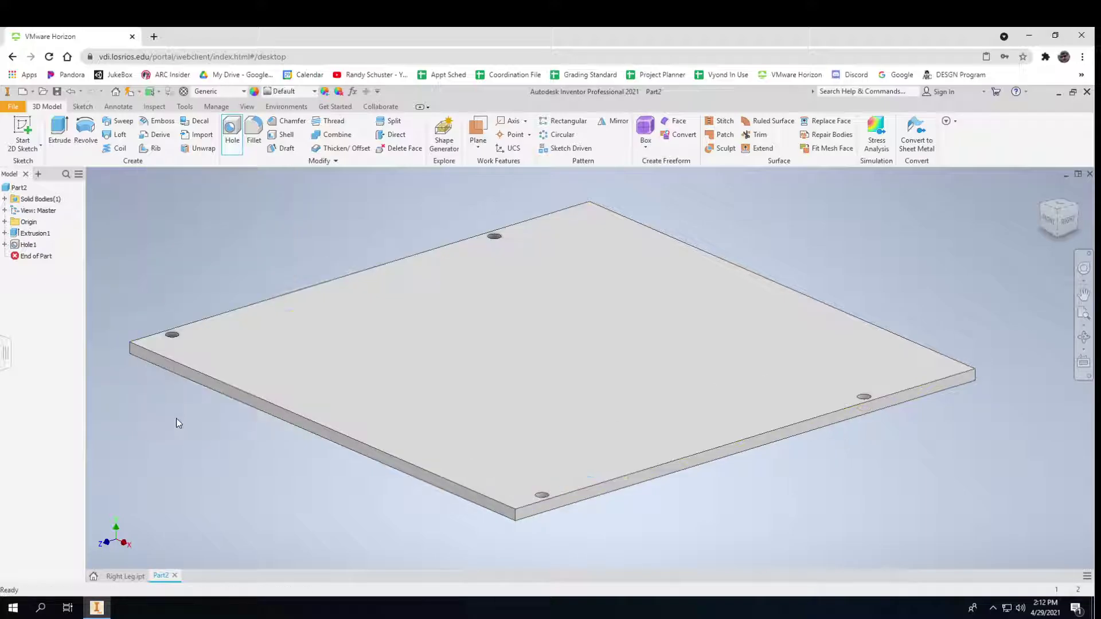
scroll(181, 436, "down", 2)
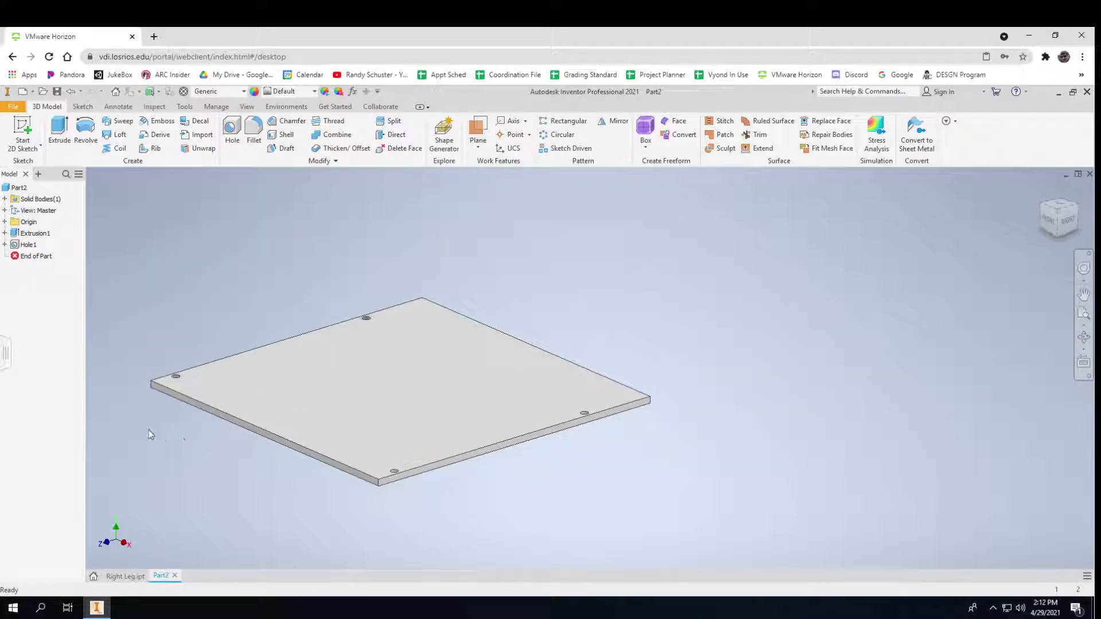
Save the plate part as Seat in the "chair with bolts" folder.
left_click(13, 109)
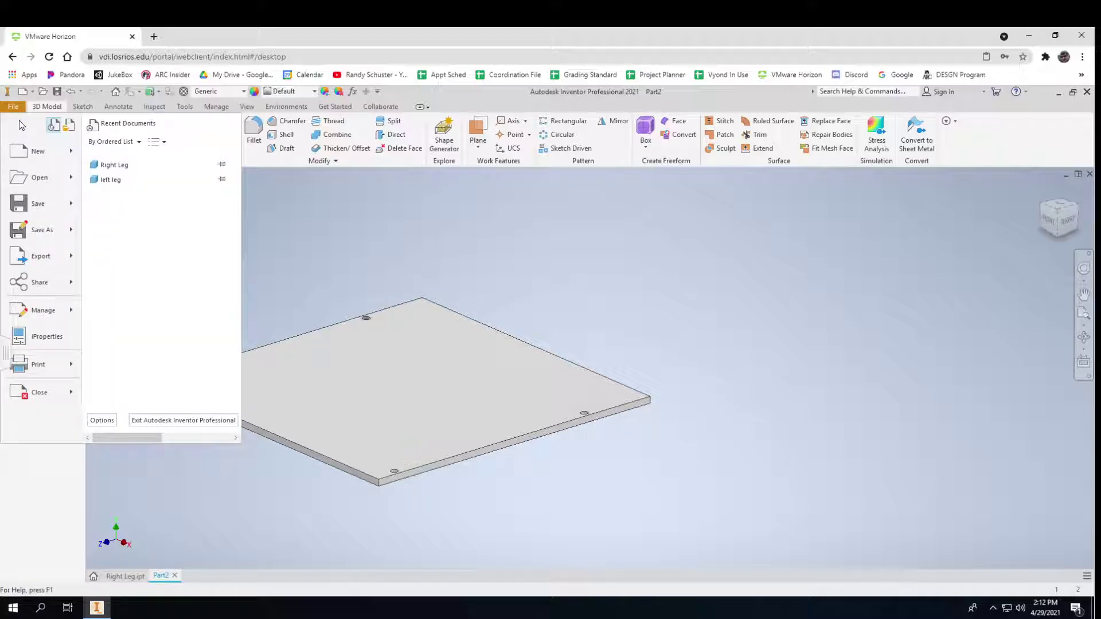
left_click(33, 236)
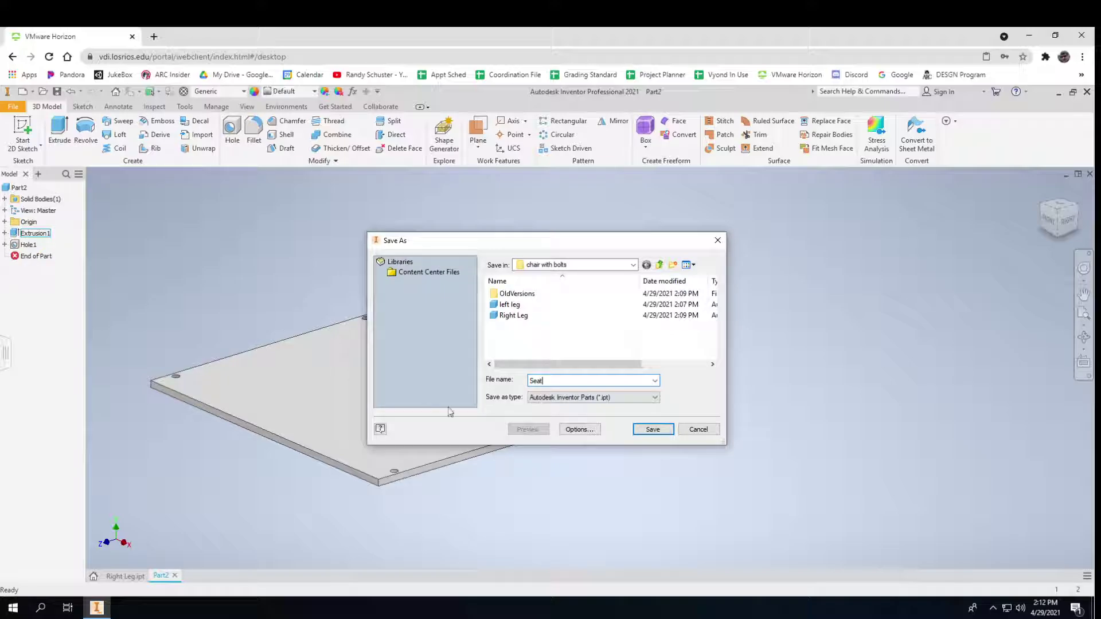
left_click(660, 433)
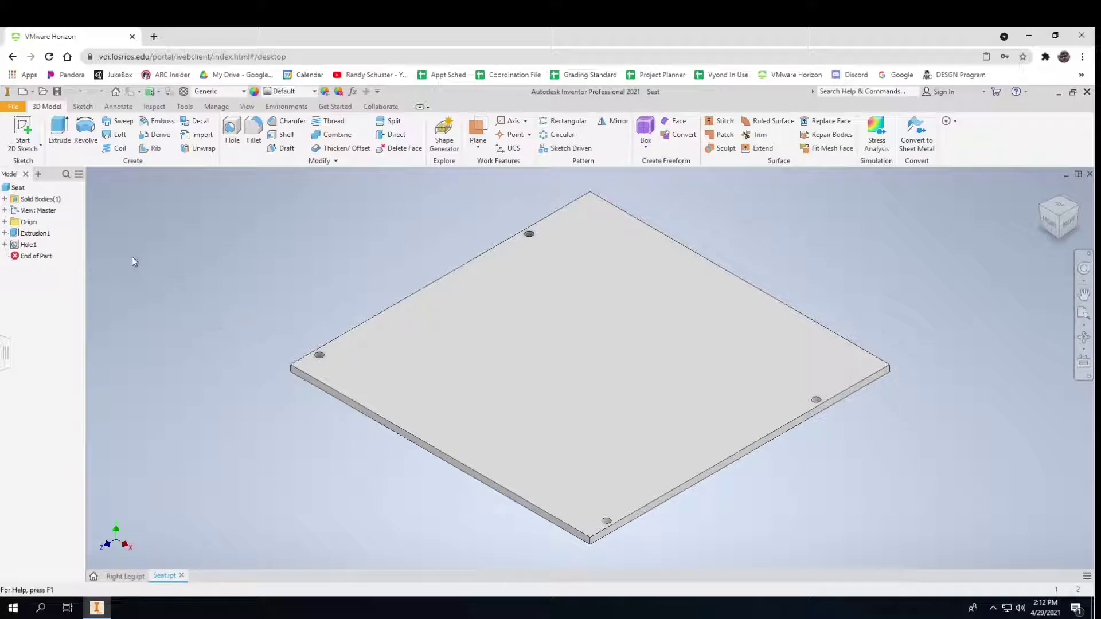
Create a new assembly and browse for a component to place in the "chair with bolts" folder inside the 320 folder.
left_click(33, 93)
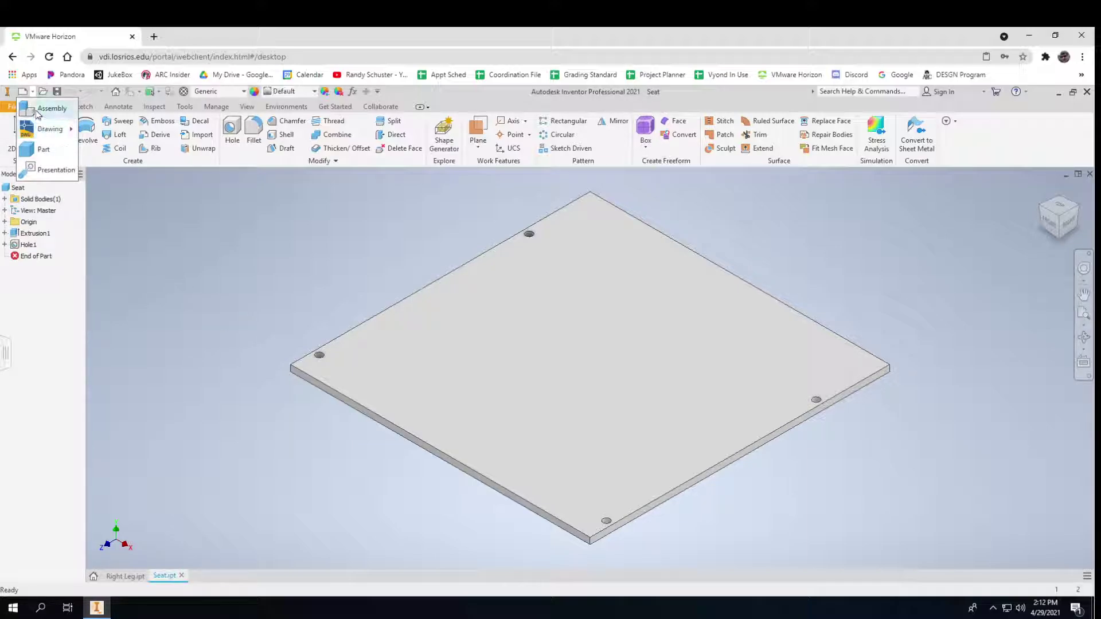
left_click(35, 110)
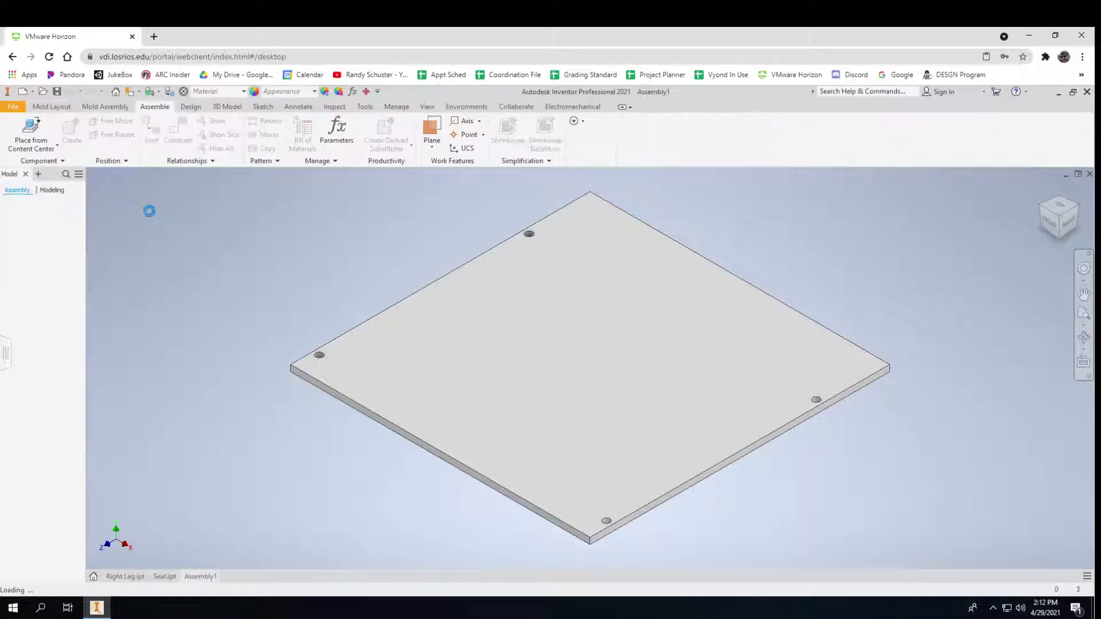
left_click(25, 135)
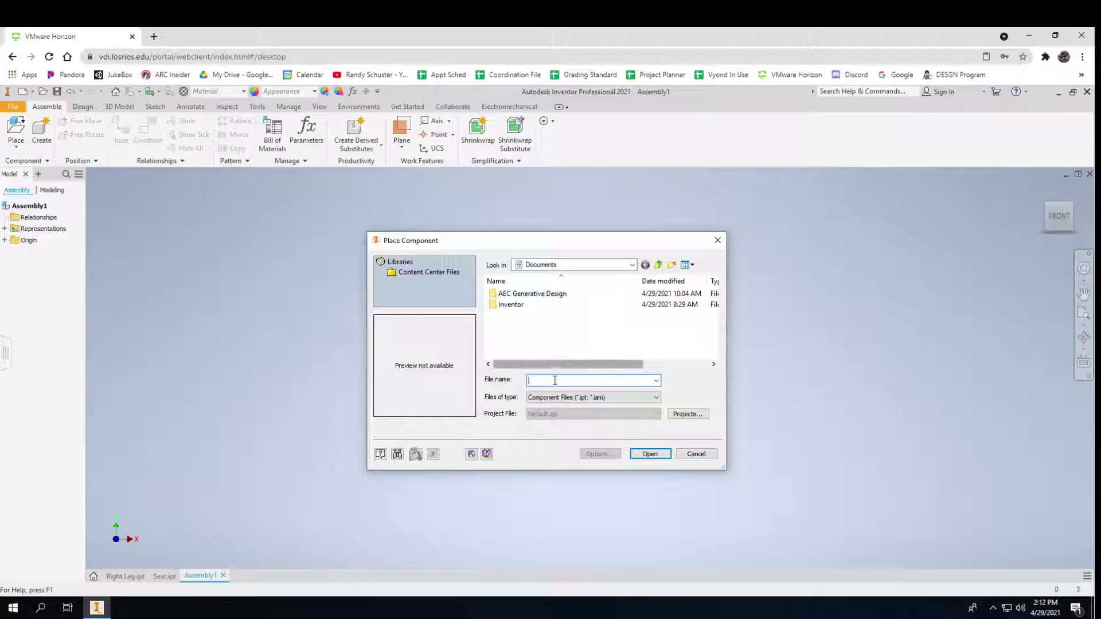
left_click(591, 264)
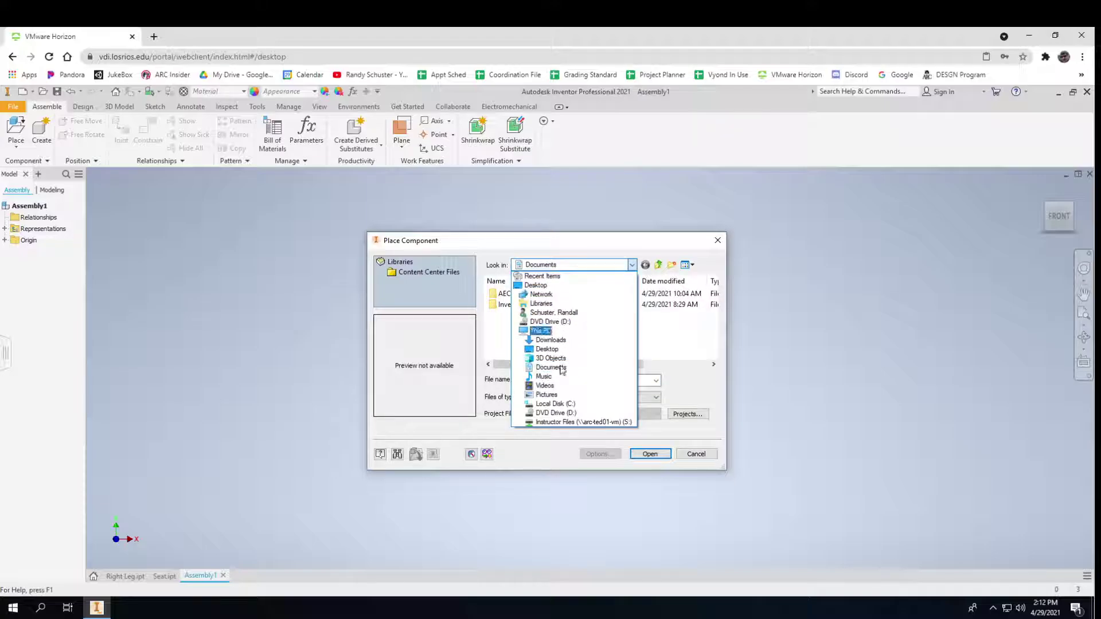
left_click(556, 422)
scroll(534, 344, "down", 10)
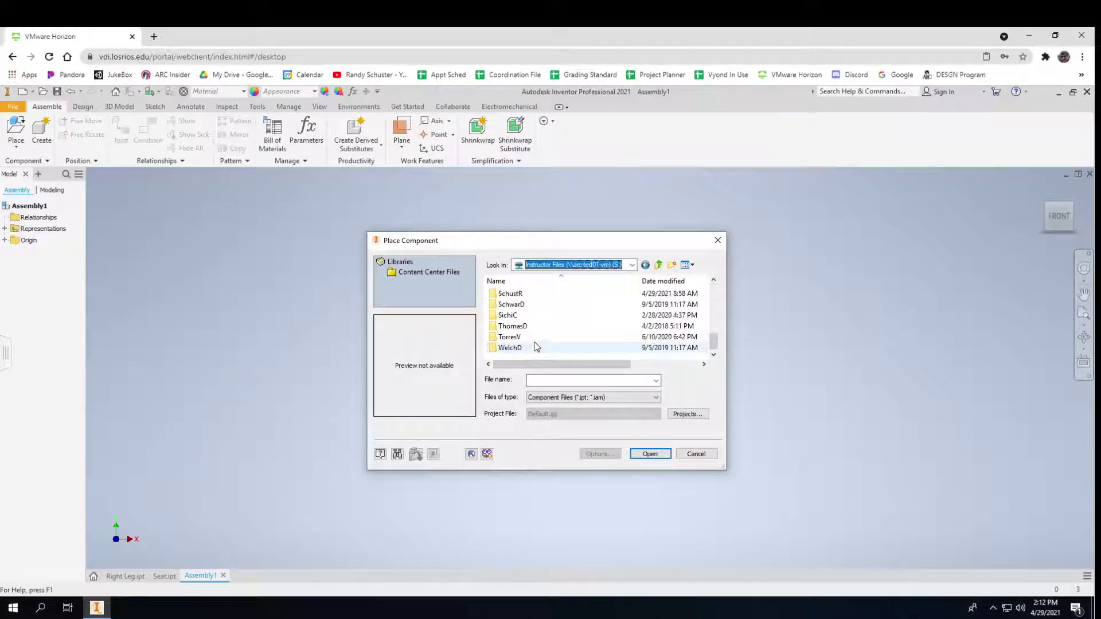
double_click(530, 342)
scroll(517, 332, "down", 3)
scroll(517, 332, "up", 4)
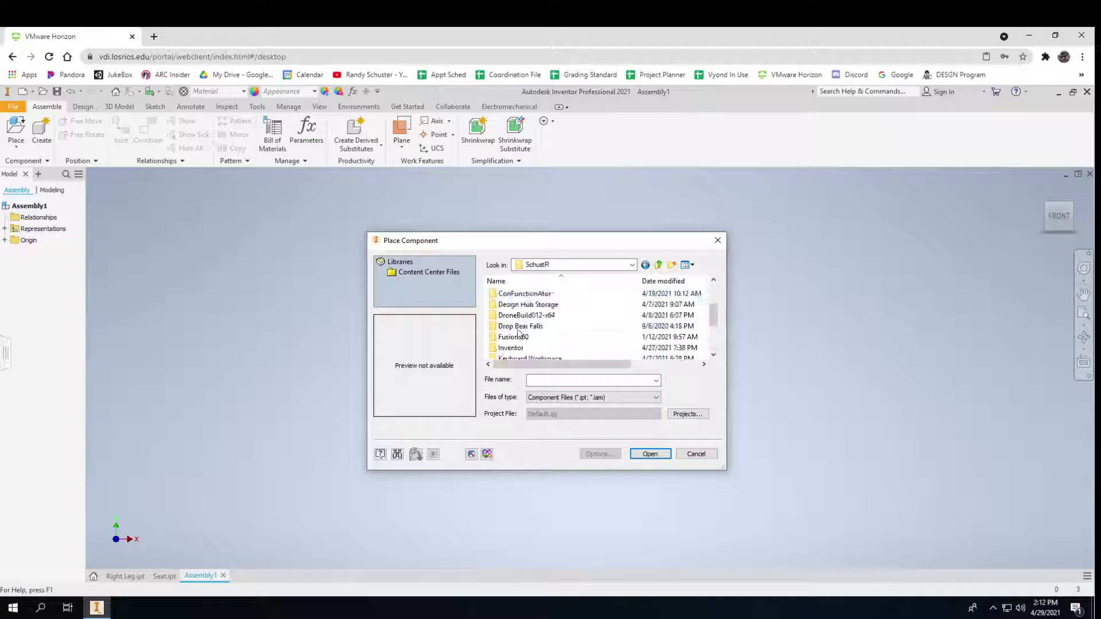
double_click(508, 306)
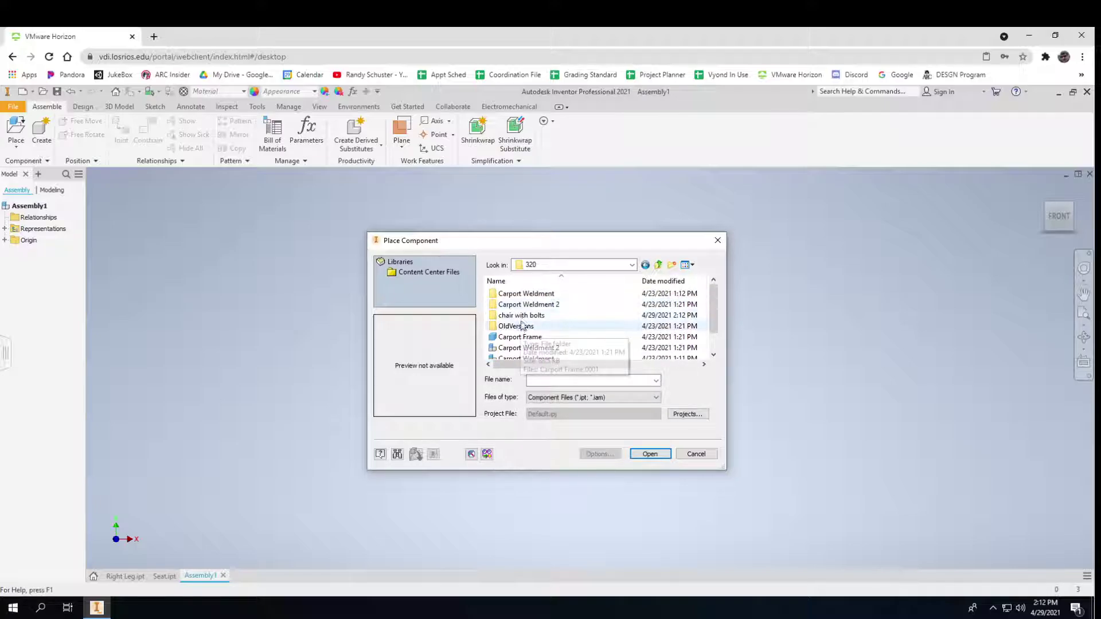
double_click(538, 316)
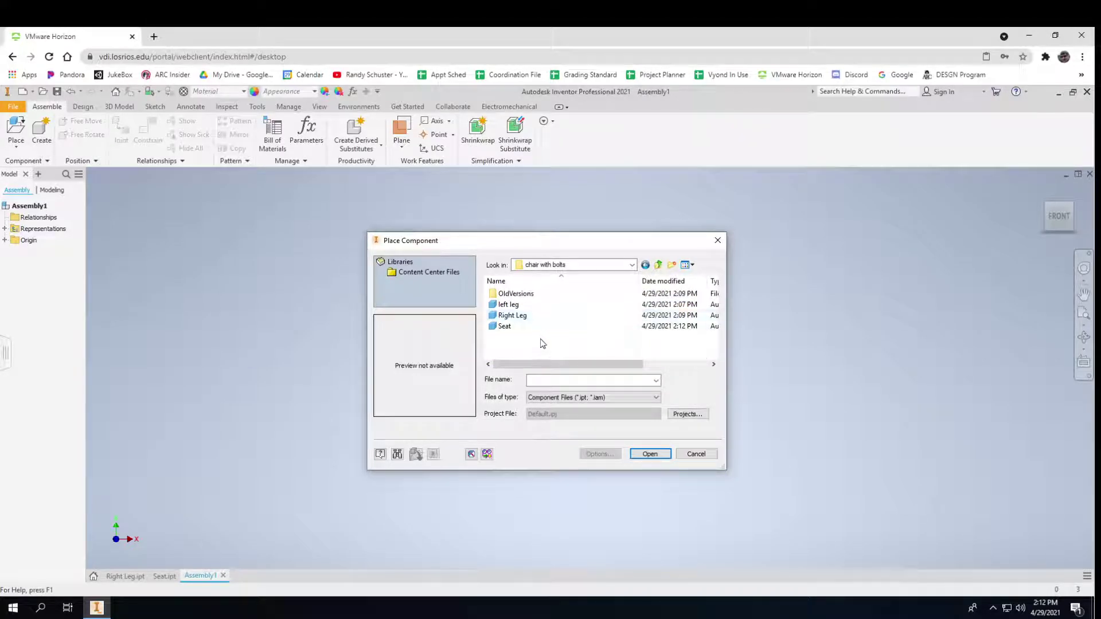
Place one instance of the Seat part in the assembly.
left_click(513, 326)
left_click(650, 454)
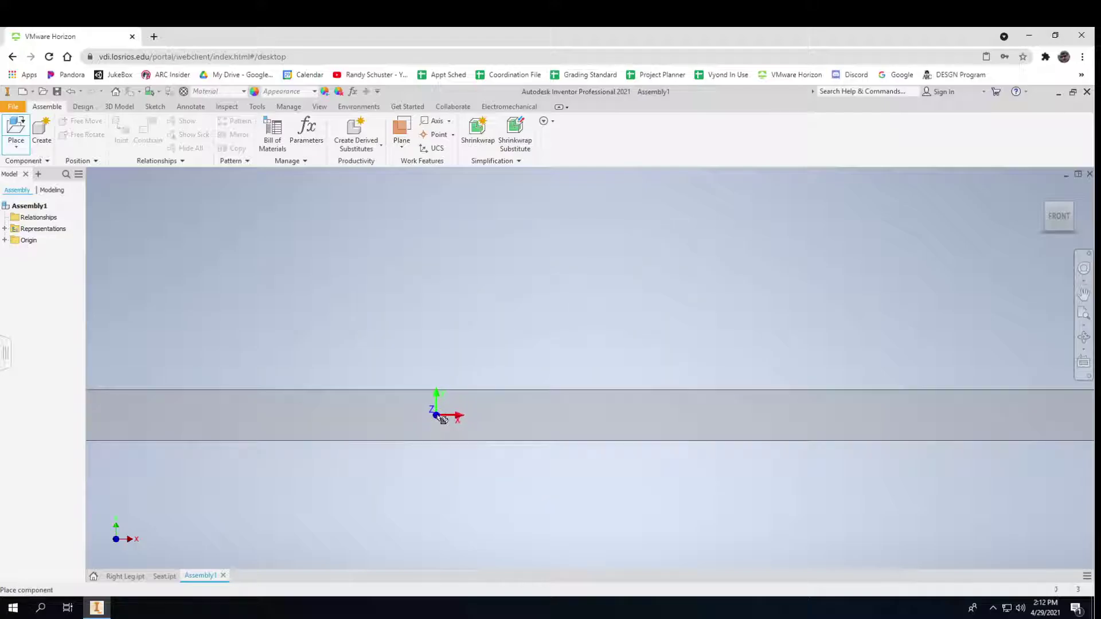
left_click(450, 414)
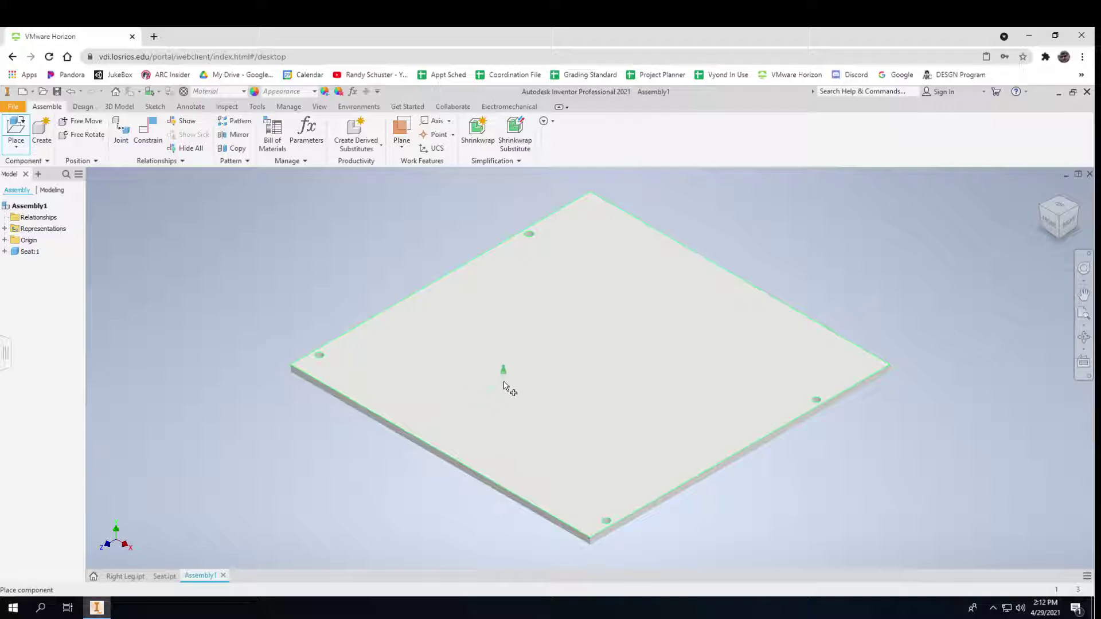
key("Escape")
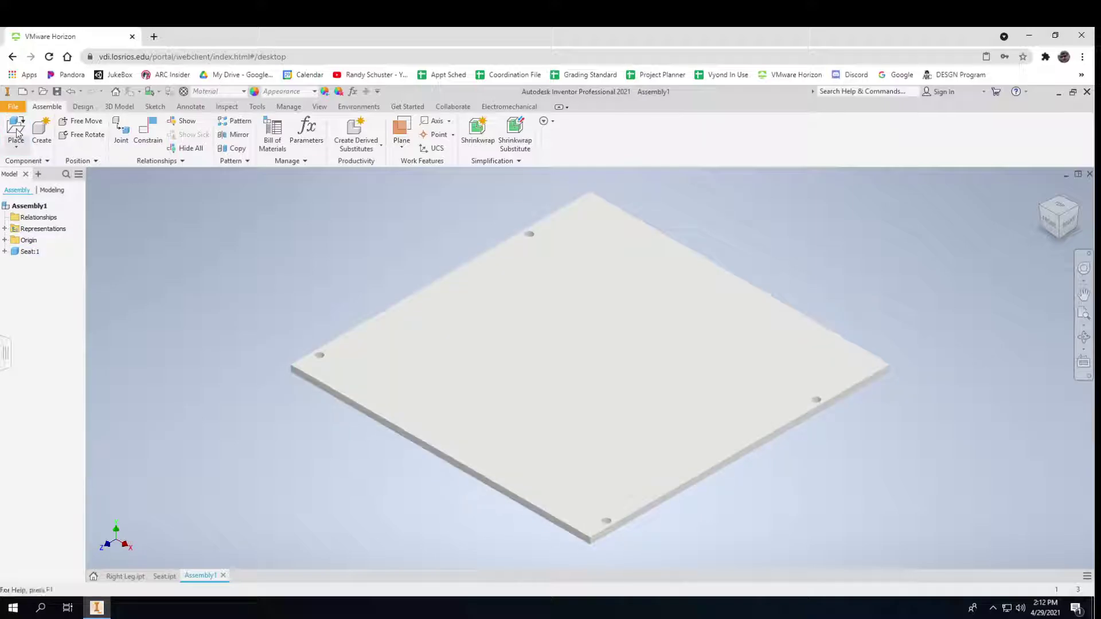
Place one instance of the left leg part beside the seat.
left_click(15, 125)
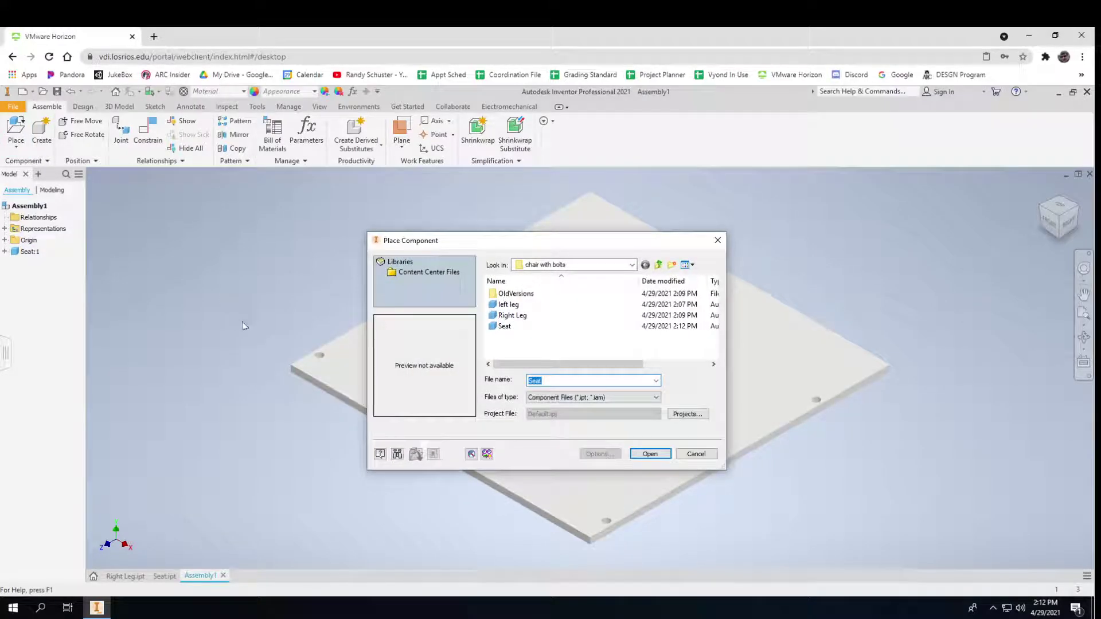
left_click(509, 305)
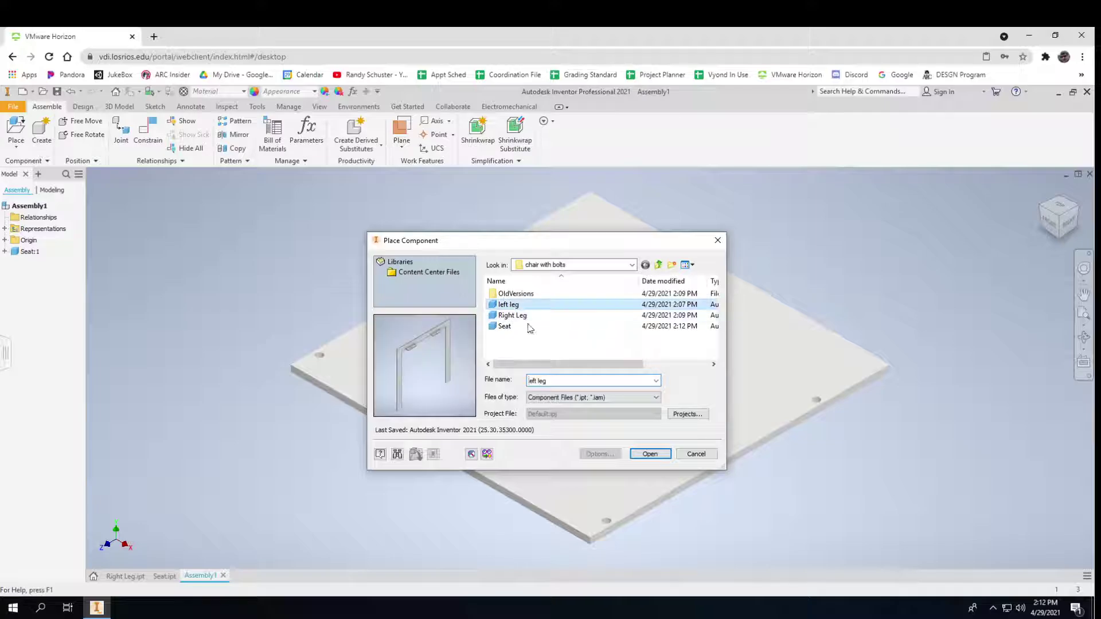
left_click(650, 455)
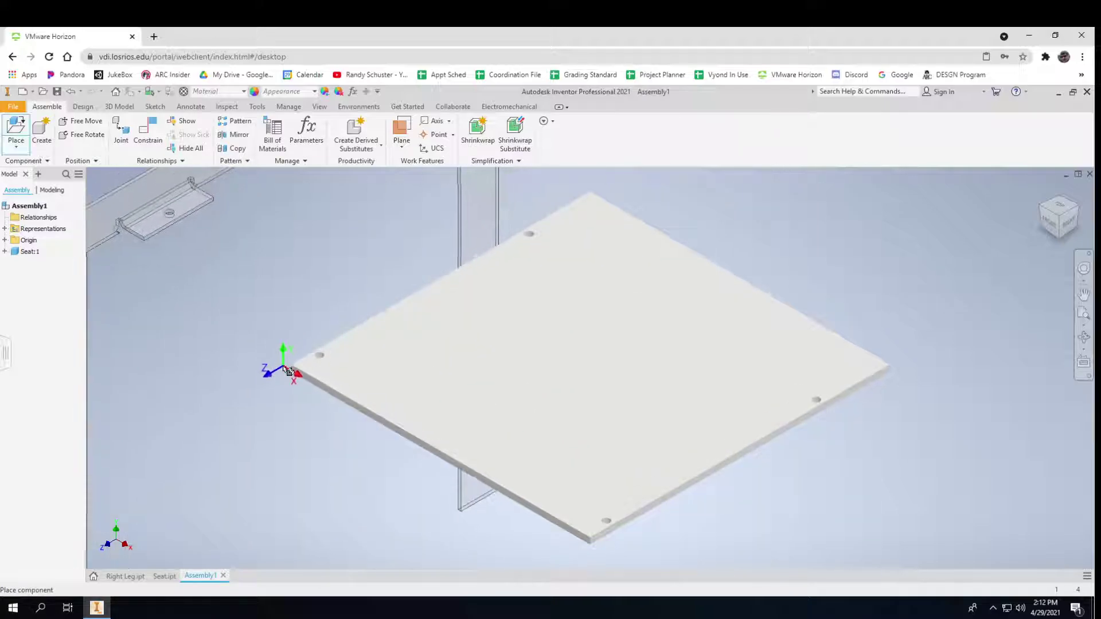
middle_click_drag(278, 369, 383, 401)
scroll(383, 401, "down", 8)
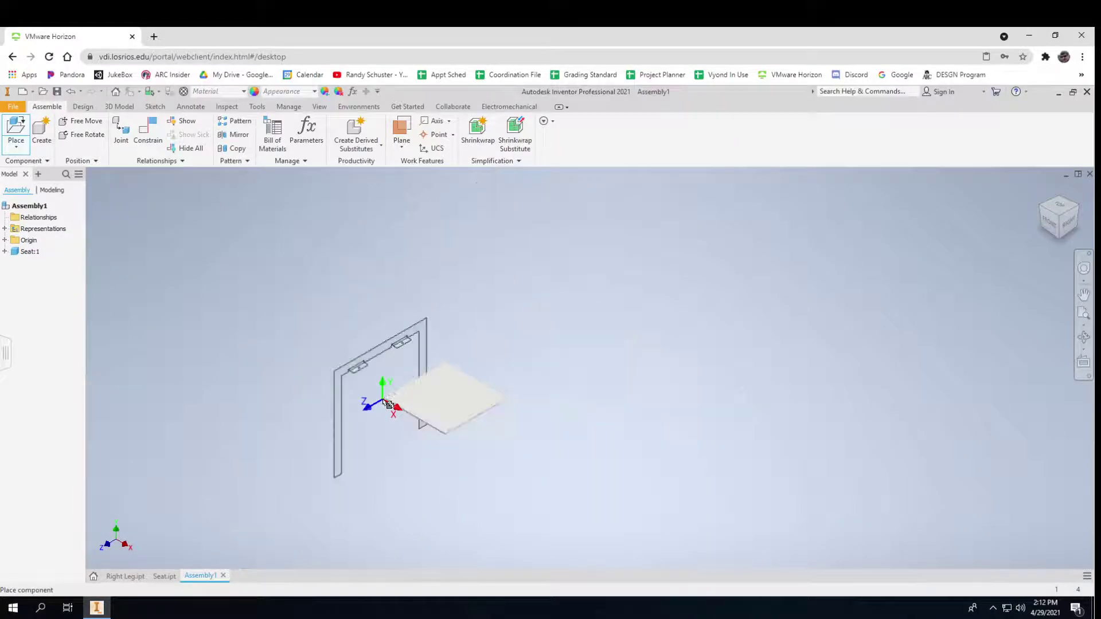
left_click(376, 405)
key("Escape")
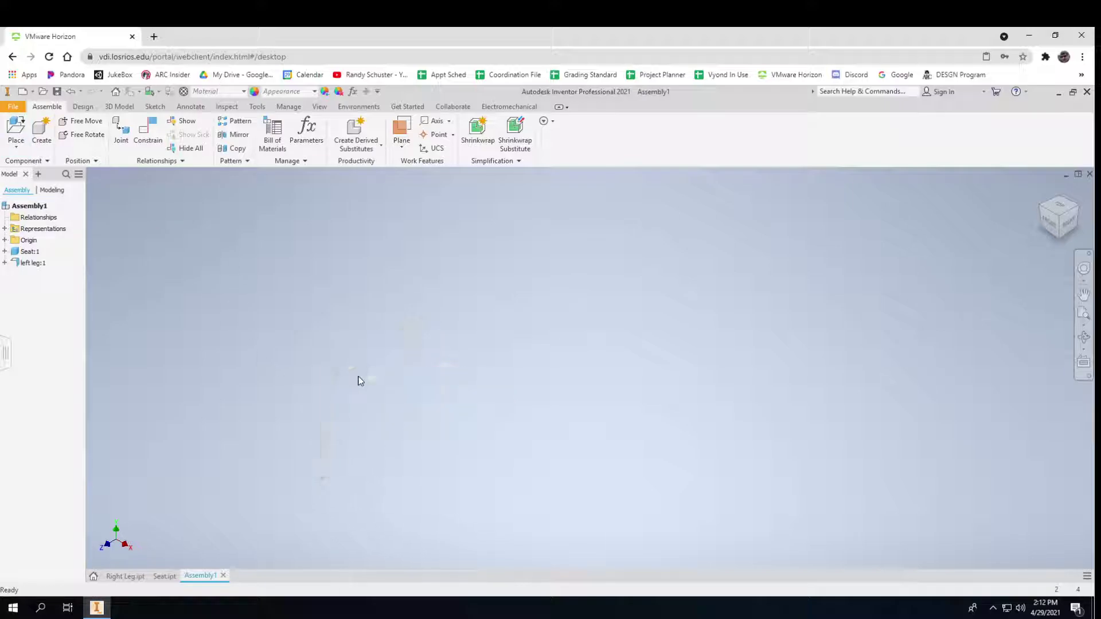
Apply an Insert constraint with 0 in offset between the left leg's front tab hole and the matching front hole on the seat's underside.
scroll(360, 382, "up", 8)
middle_click_drag(385, 391, 381, 360)
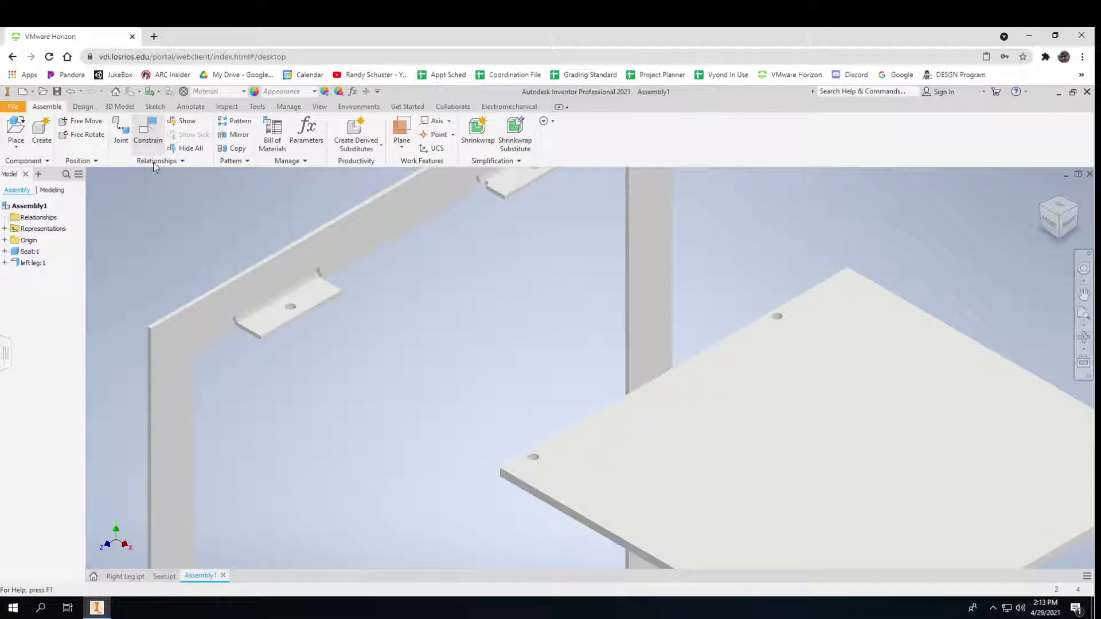
left_click(149, 144)
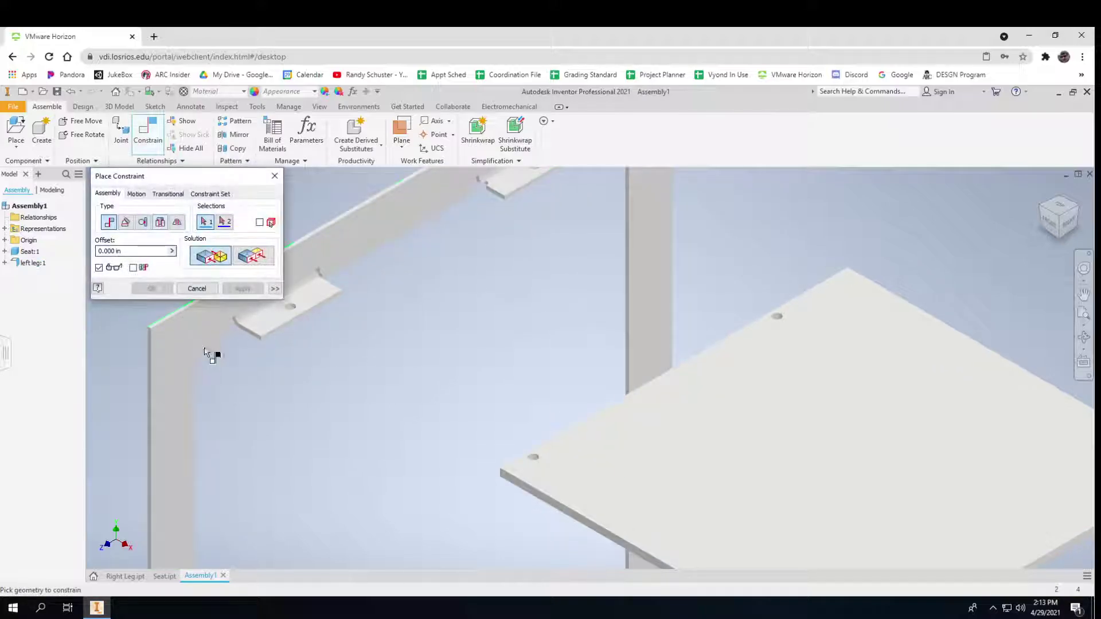
left_click(161, 223)
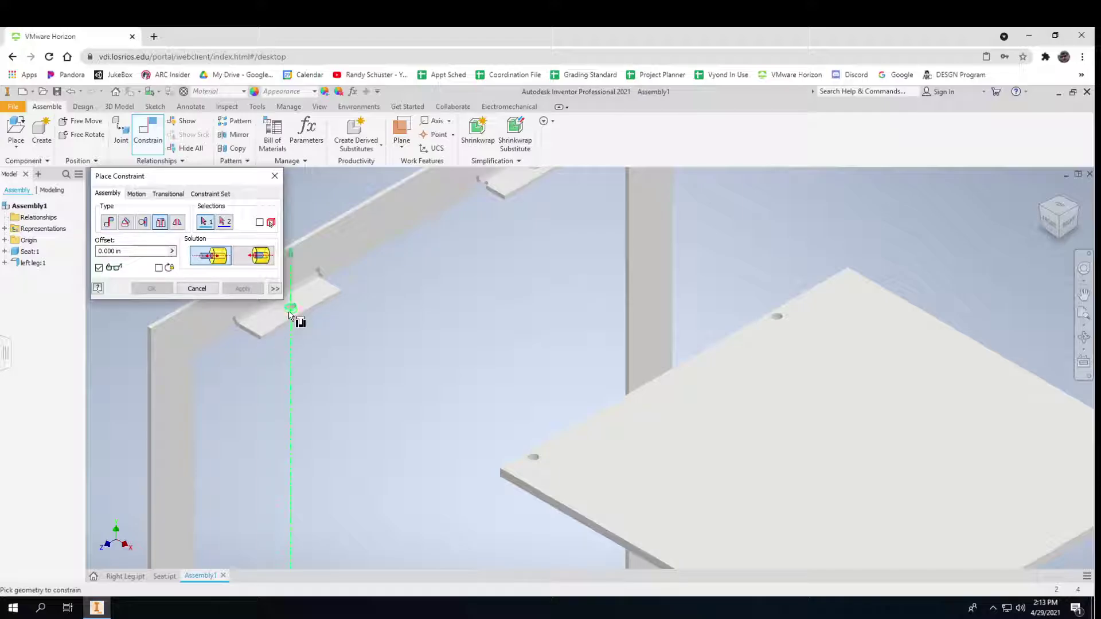
left_click(291, 312)
middle_click_drag(366, 425, 423, 386, "shift")
scroll(467, 465, "up", 5)
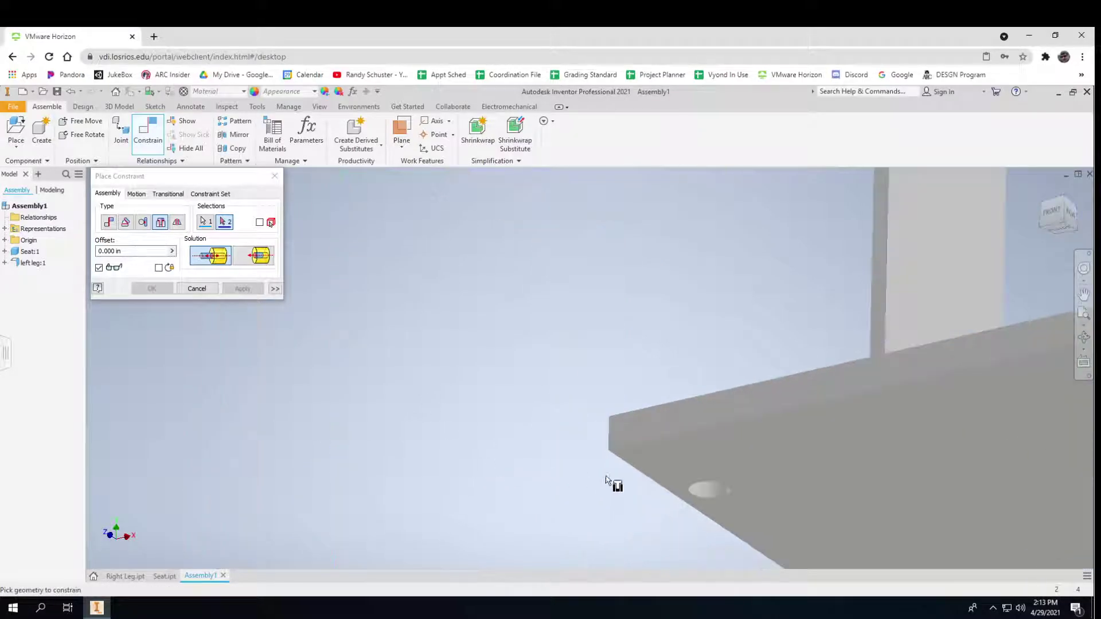
left_click(704, 485)
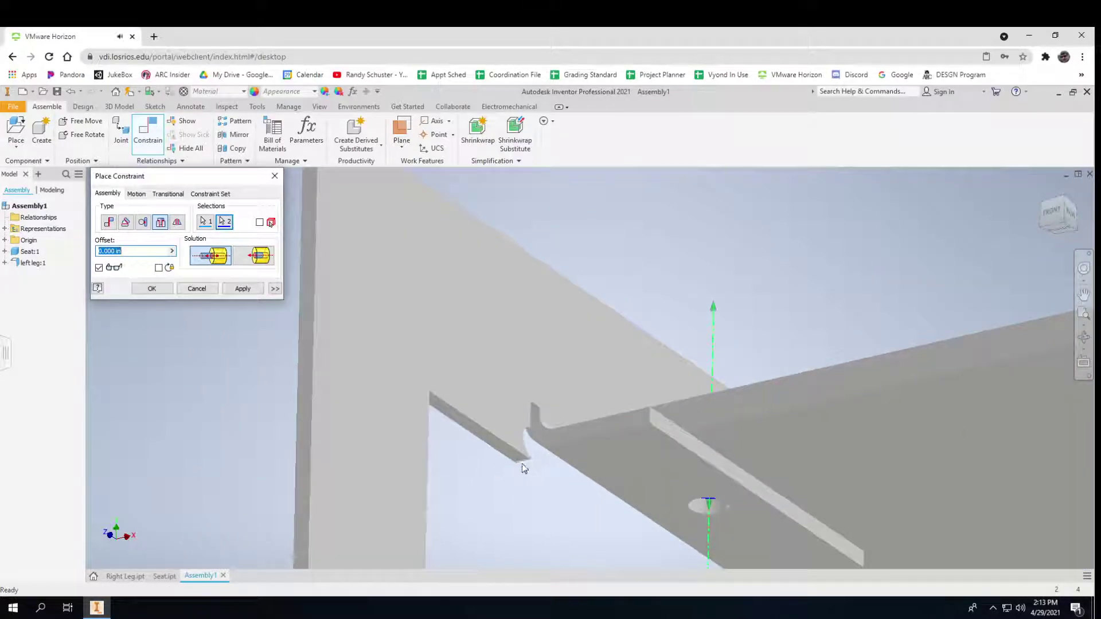
middle_click_drag(533, 486, 359, 430, "shift")
left_click(243, 291)
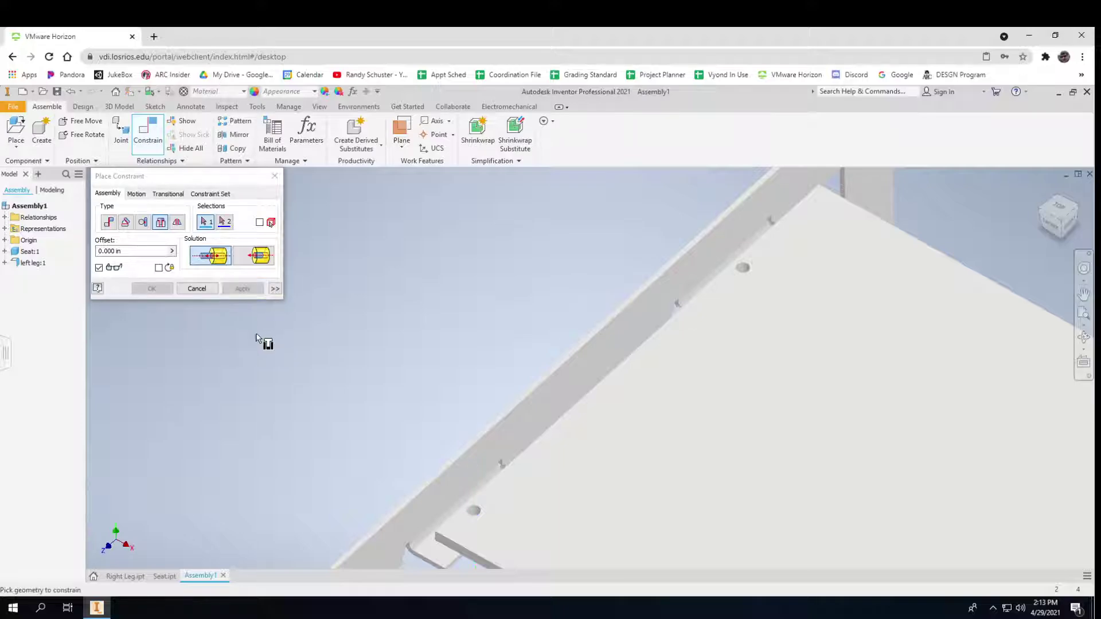
Place one instance of the Right Leg part from the "chair with bolts" folder on the seat's open side.
scroll(333, 392, "down", 5)
middle_click_drag(496, 454, 484, 430, "shift")
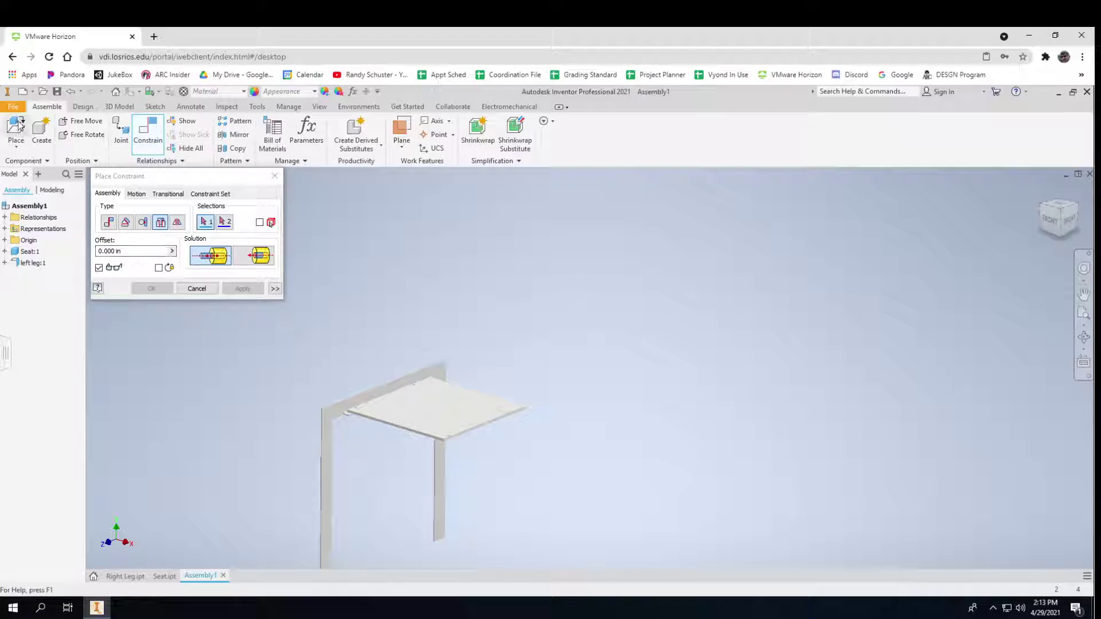
left_click(16, 129)
left_click(512, 315)
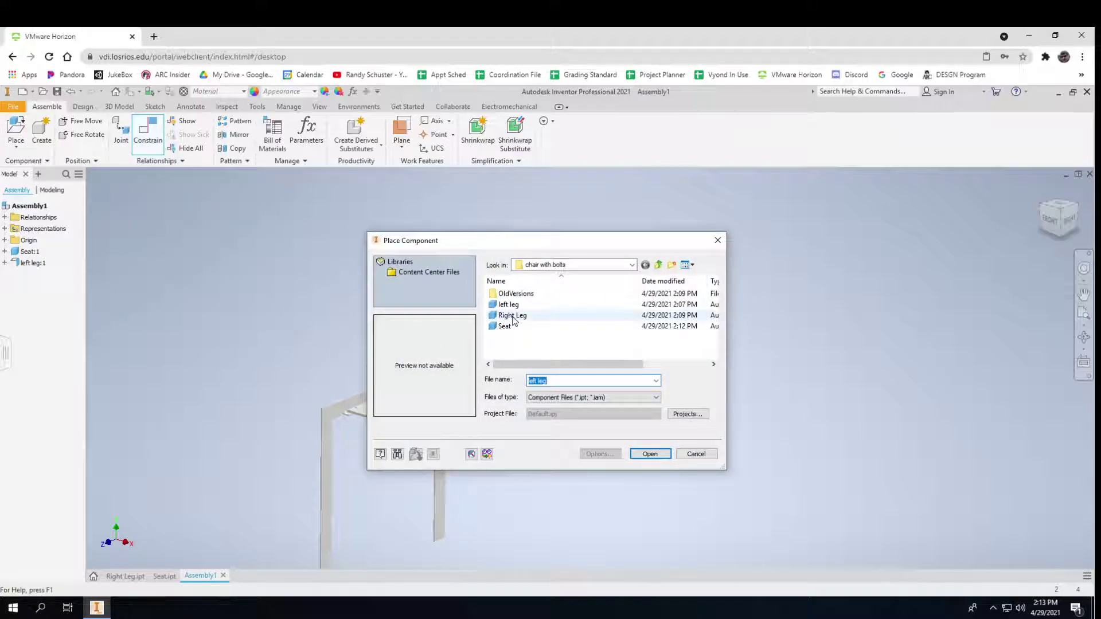
left_click(650, 454)
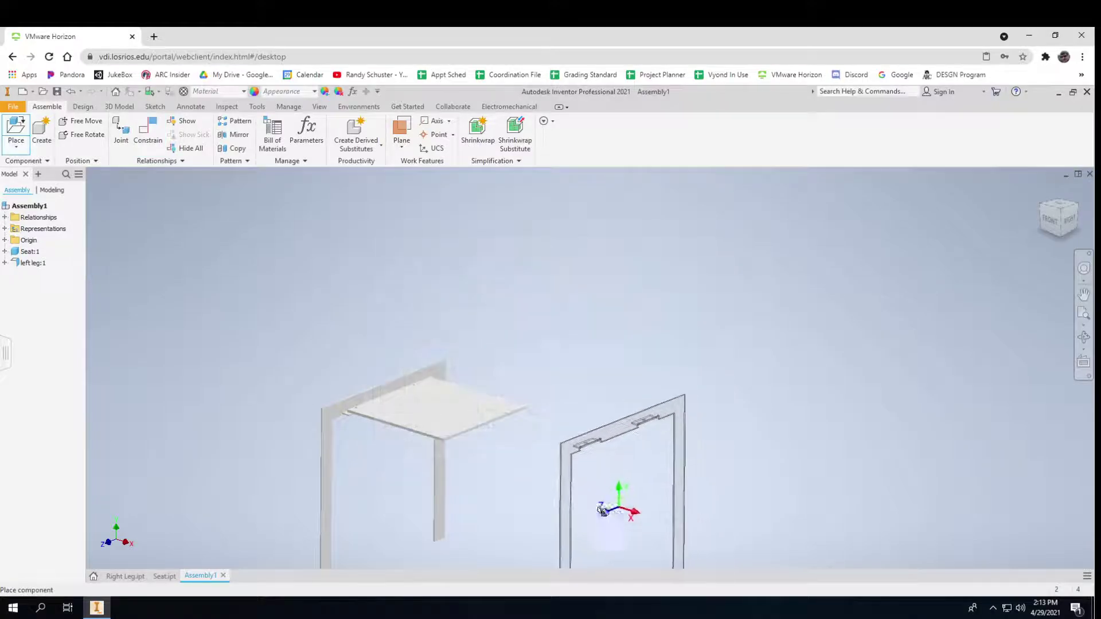
left_click(553, 523)
key("Escape")
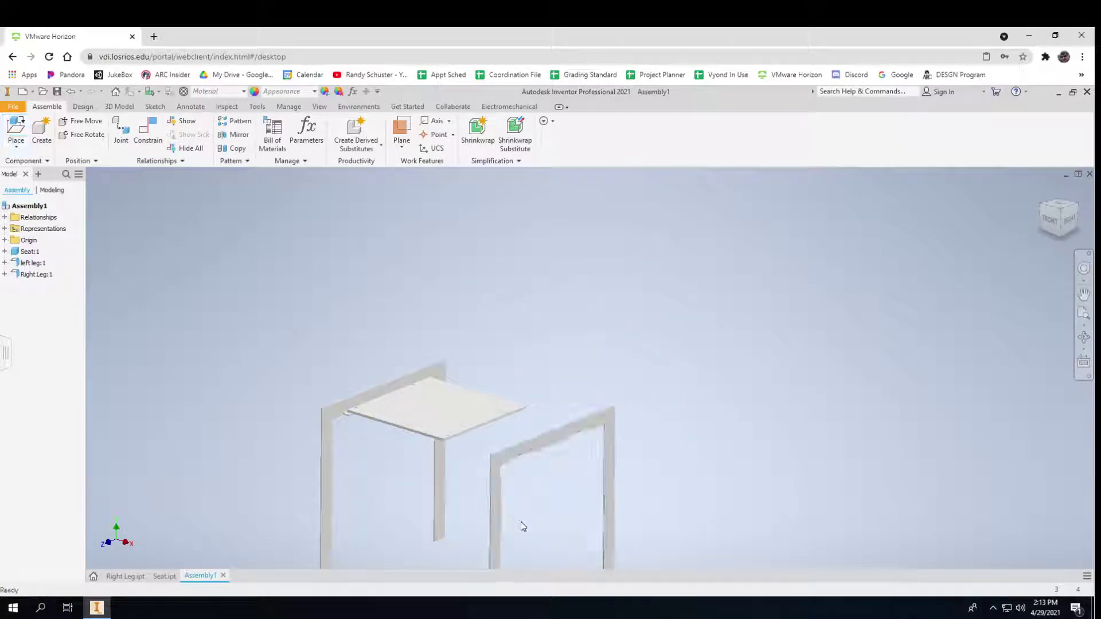
Apply an Insert constraint with 0 in offset between the right leg's front tab hole and the matching front hole on the seat's underside.
middle_click_drag(509, 524, 555, 509, "shift")
scroll(554, 503, "down", 3)
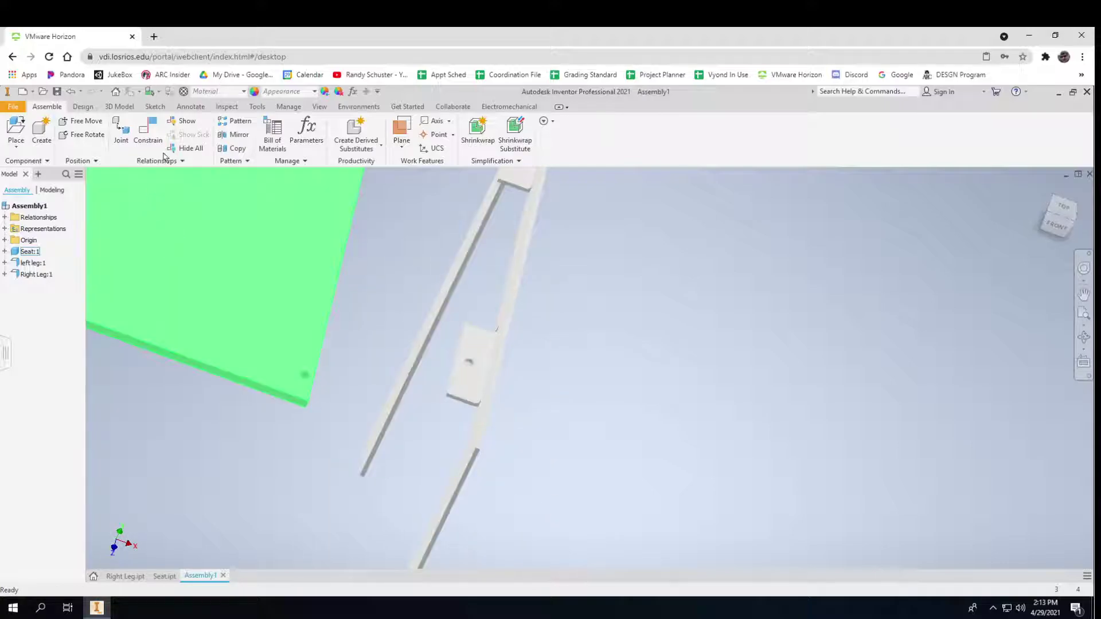
key("c")
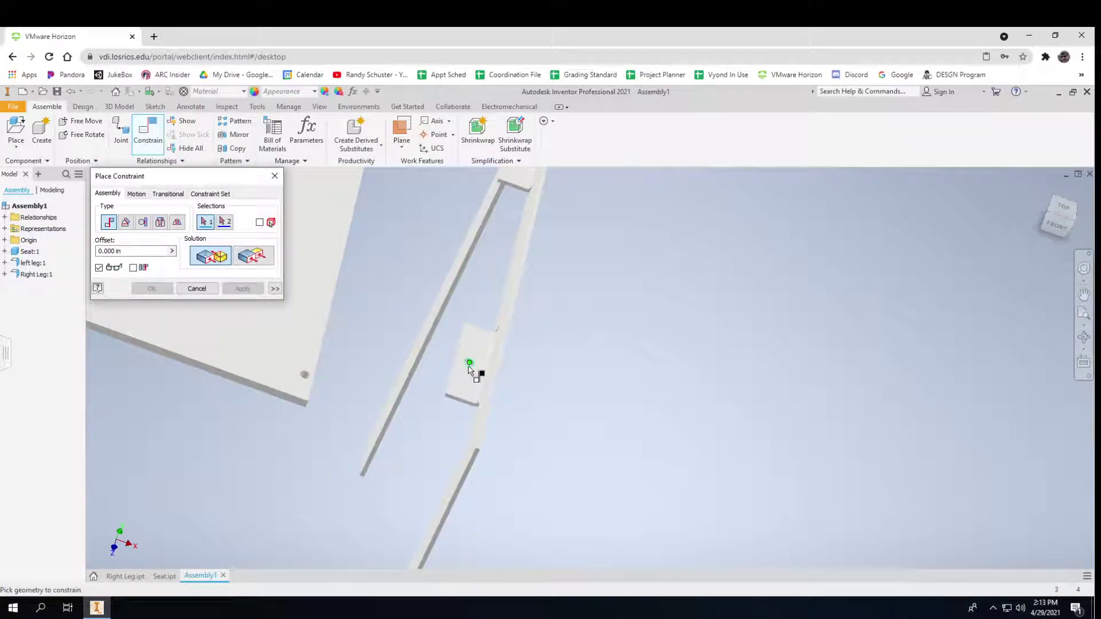
left_click(161, 224)
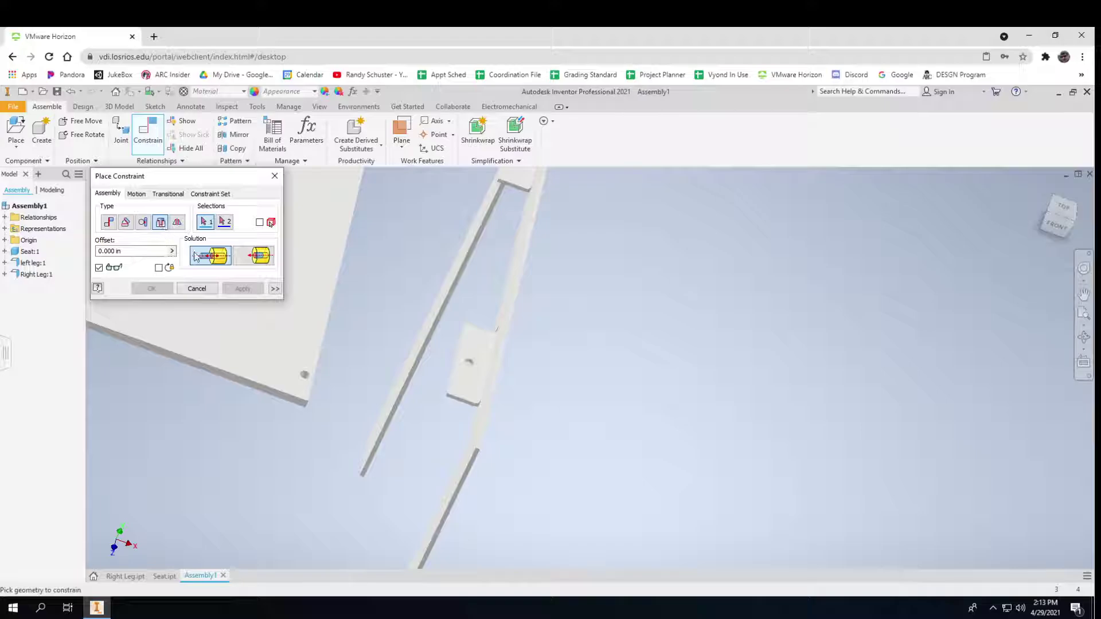
left_click(477, 373)
middle_click_drag(394, 422, 507, 383, "shift")
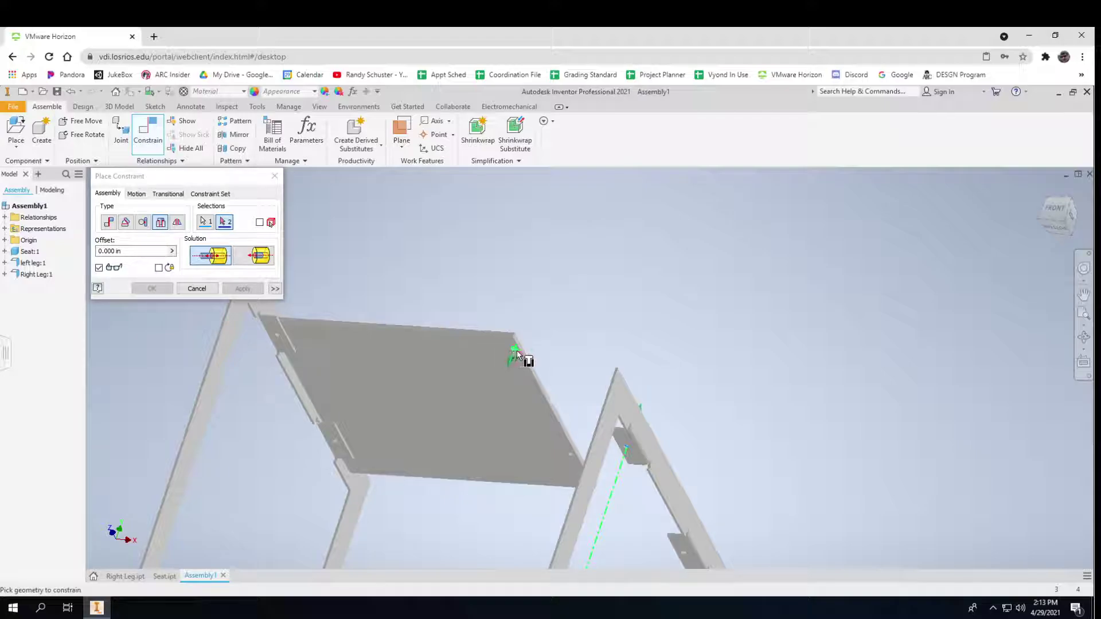
left_click(517, 355)
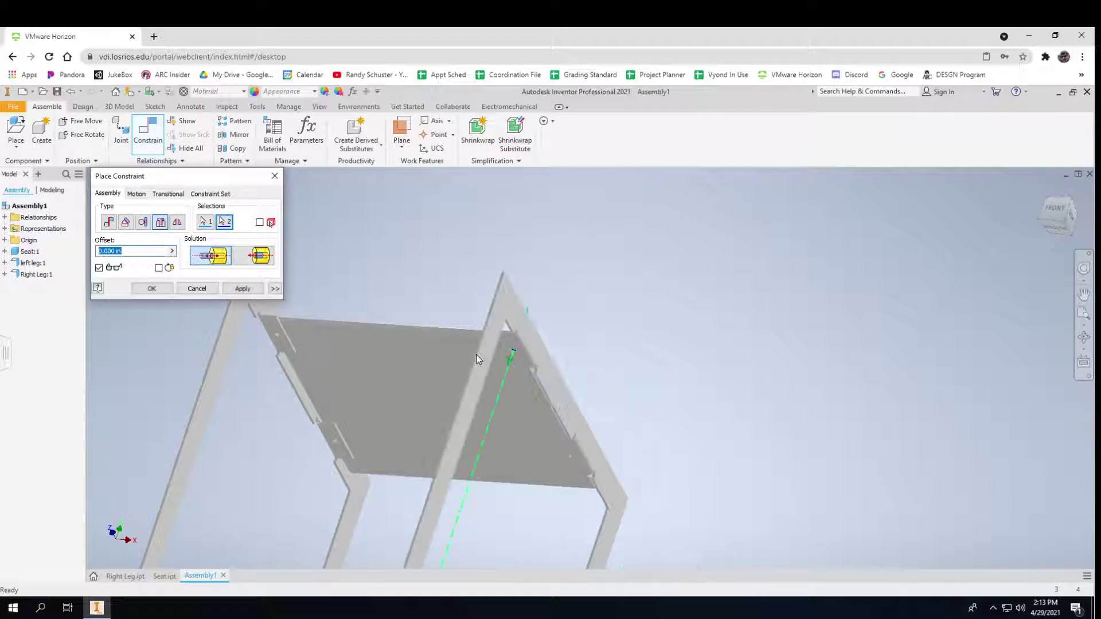
left_click(243, 289)
middle_click_drag(333, 328, 315, 369, "shift")
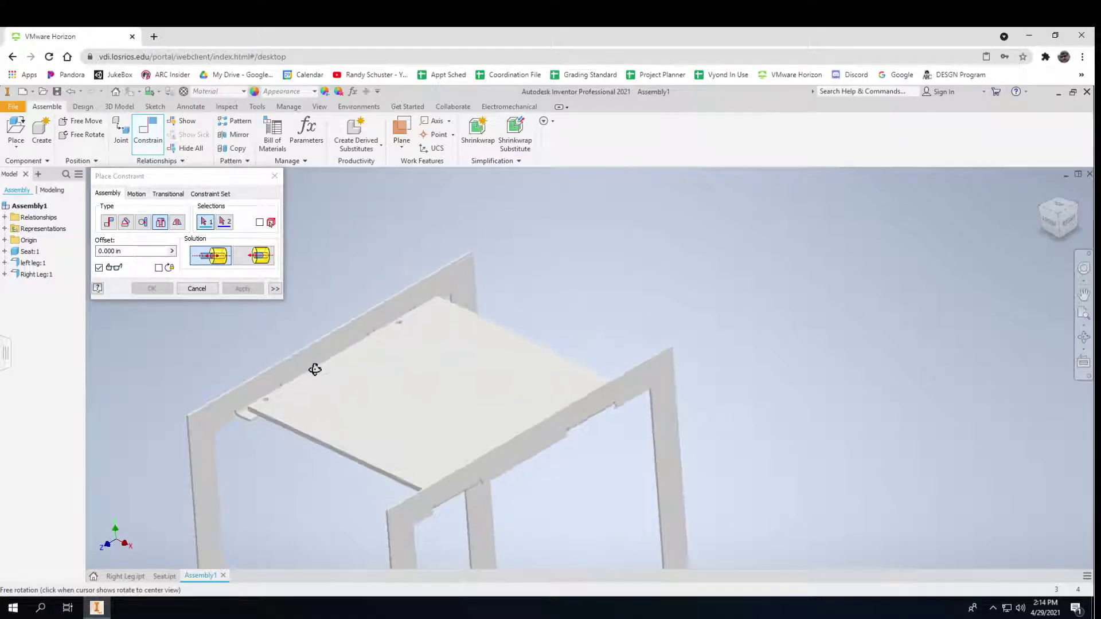
middle_click_drag(394, 350, 462, 315)
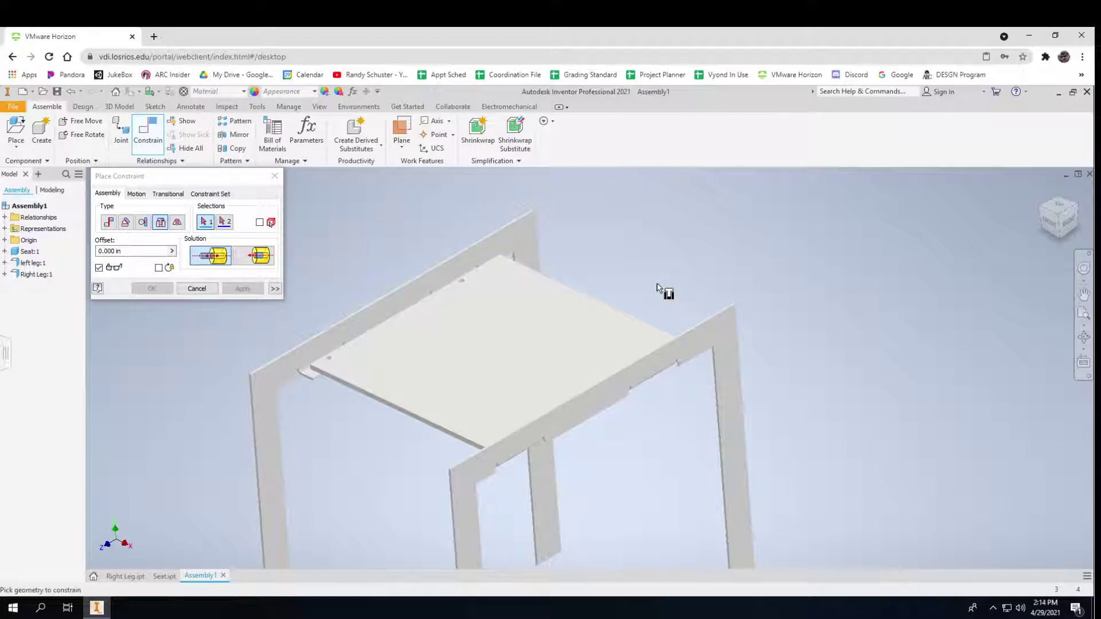
scroll(657, 286, "up", 1)
scroll(658, 287, "down", 2)
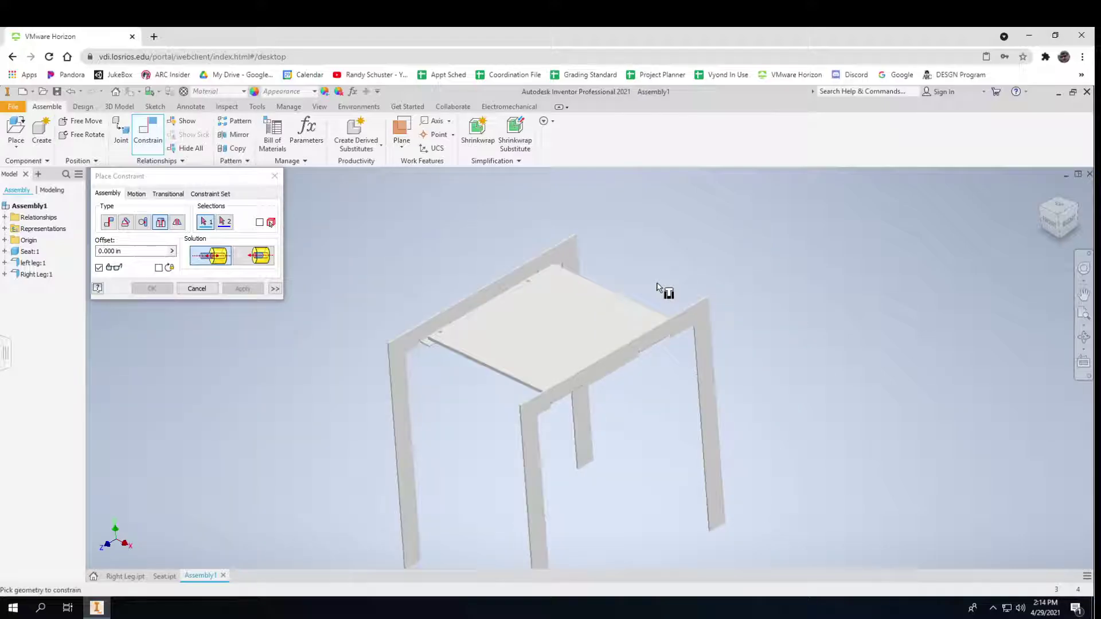
left_click(195, 289)
Save the assembly as Assembly1 in the "chair with bolts" folder.
left_click(57, 92)
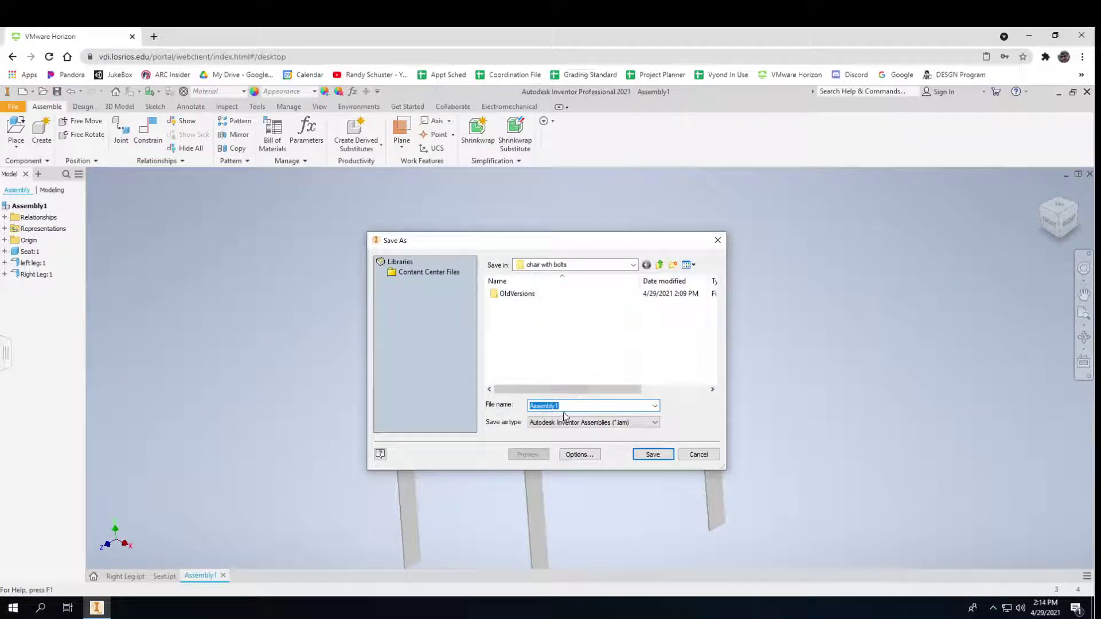
left_click(652, 455)
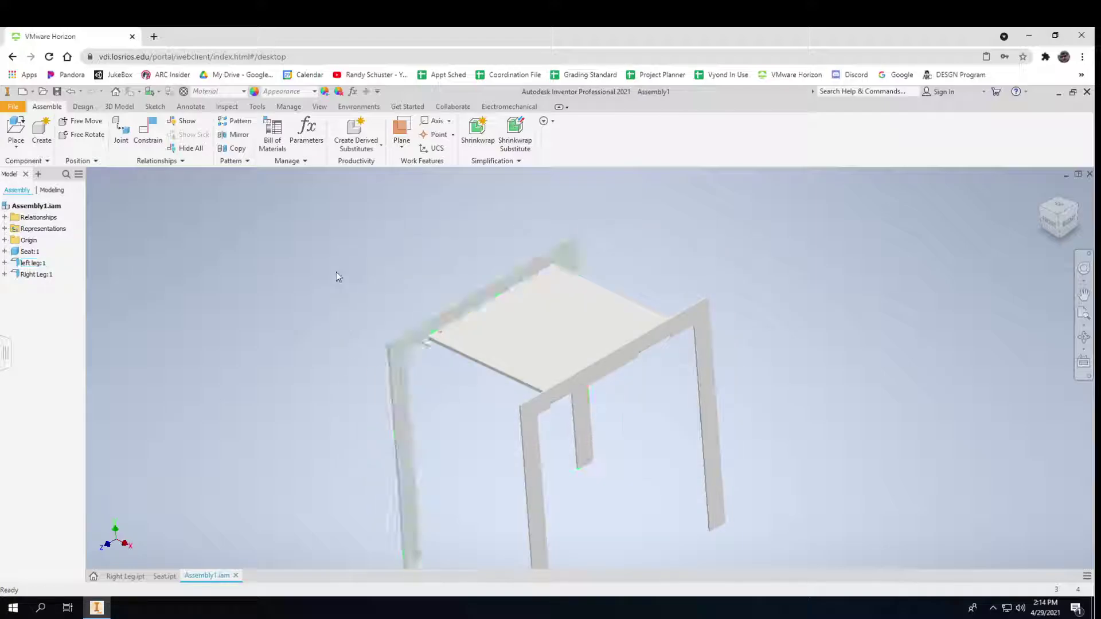